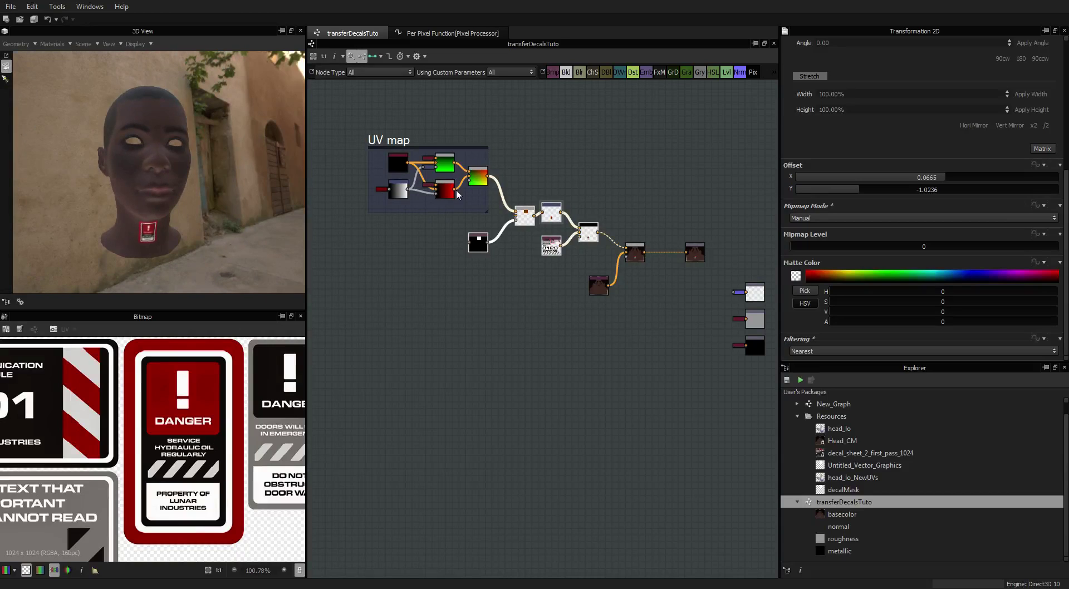
Preview the output of the UV map's final Blend node and inspect the danger decal on the head model's neck
scroll(546, 235, up, 3)
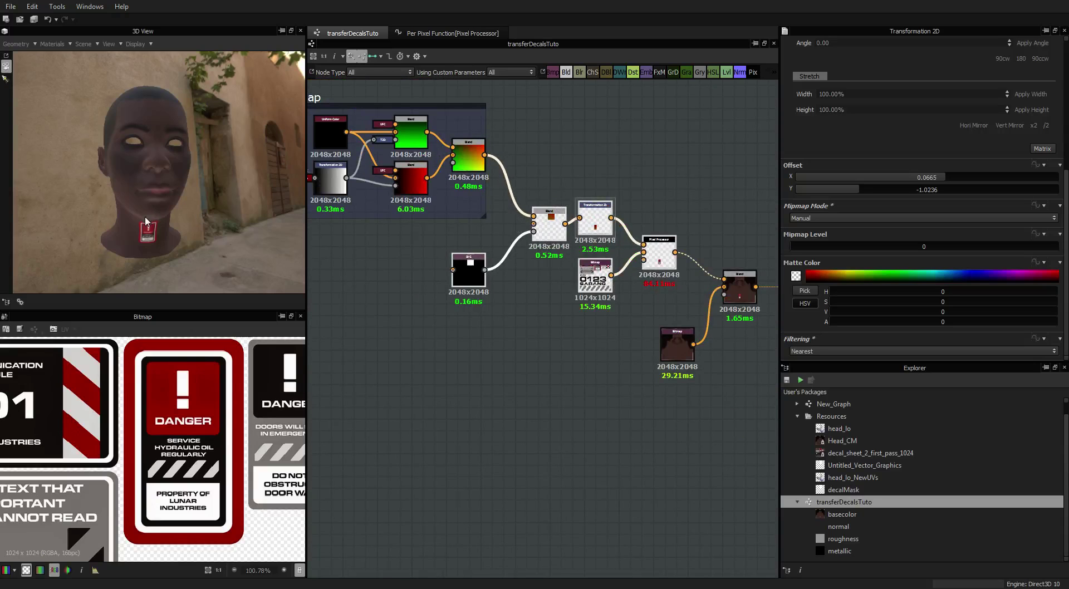
drag(145, 218, 159, 186)
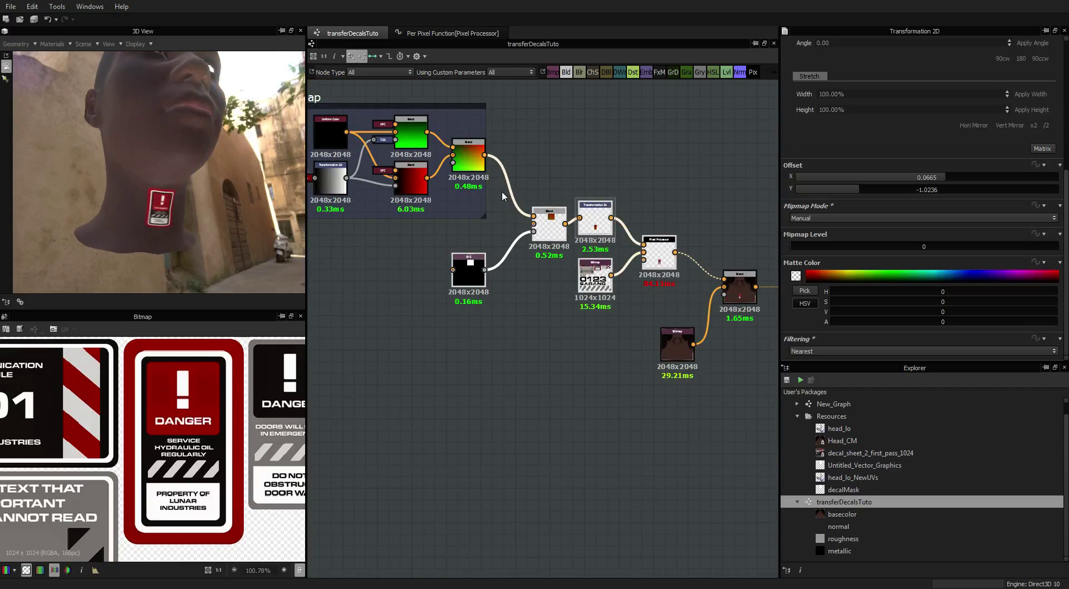
double_click(475, 163)
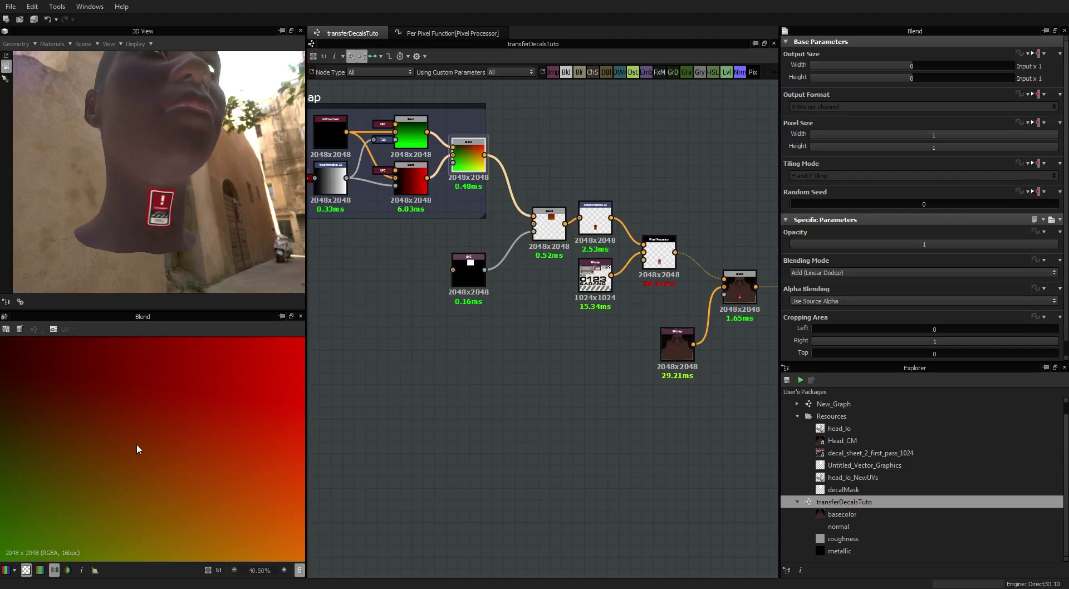
key(f)
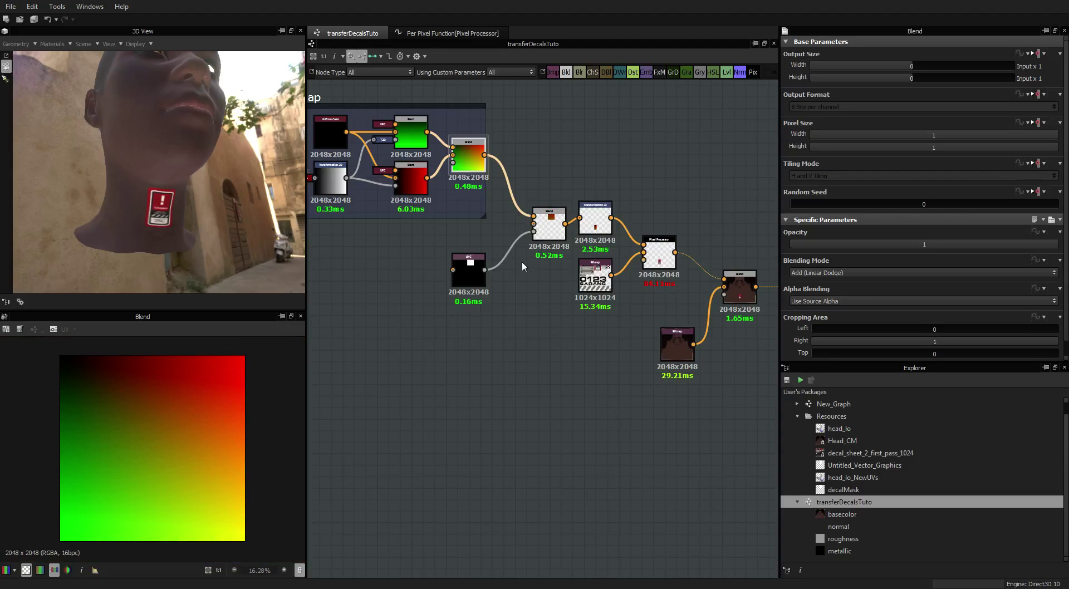
drag(179, 144, 179, 153)
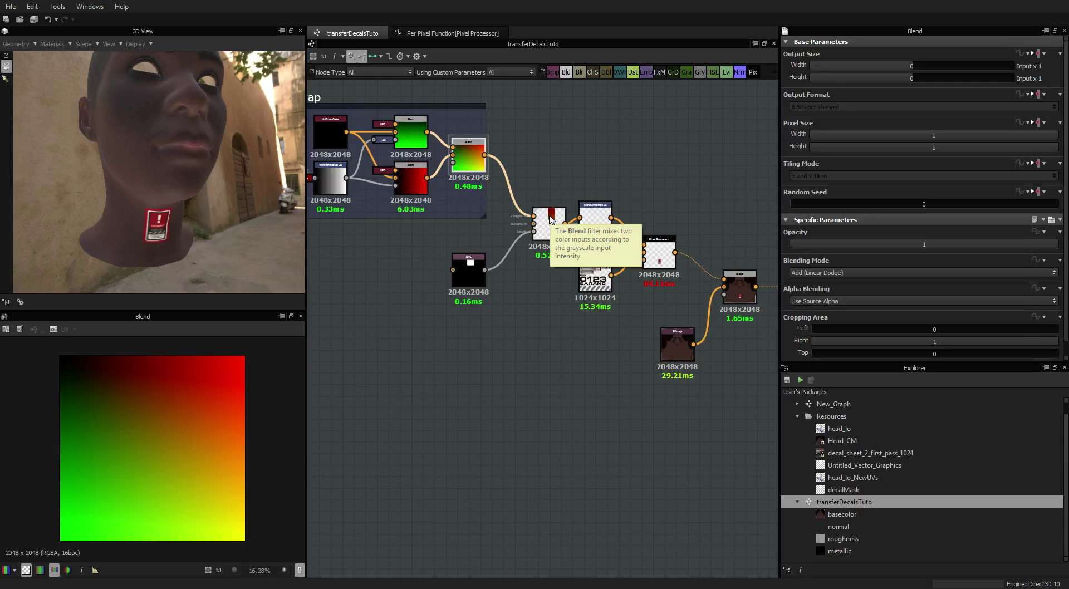
drag(201, 187, 224, 191)
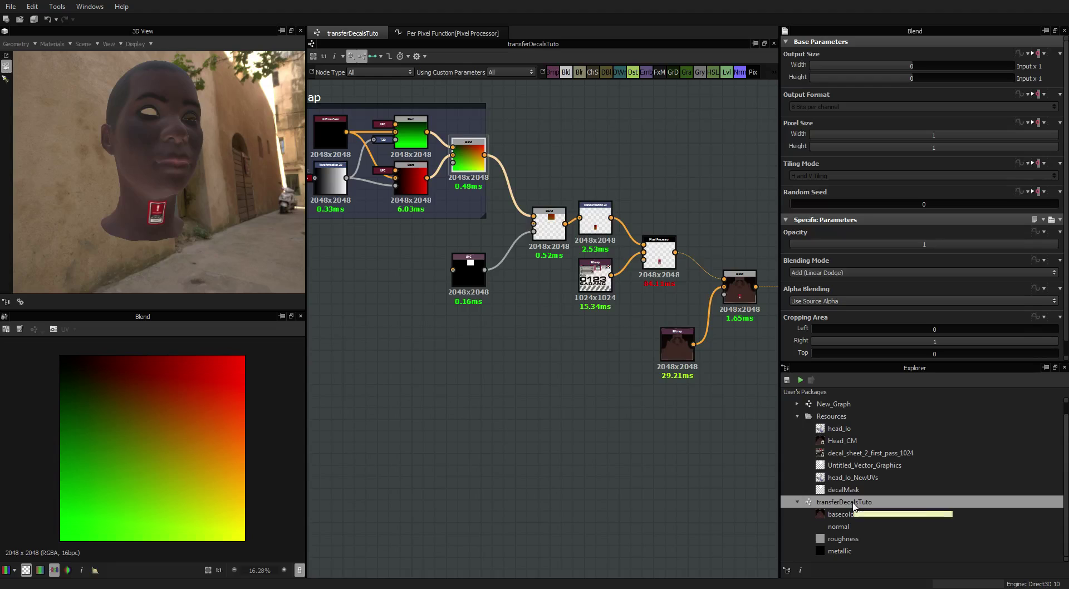
Display the head_lo_NewUVs mesh in the 3D view and inspect how the current texture maps onto it
click(850, 479)
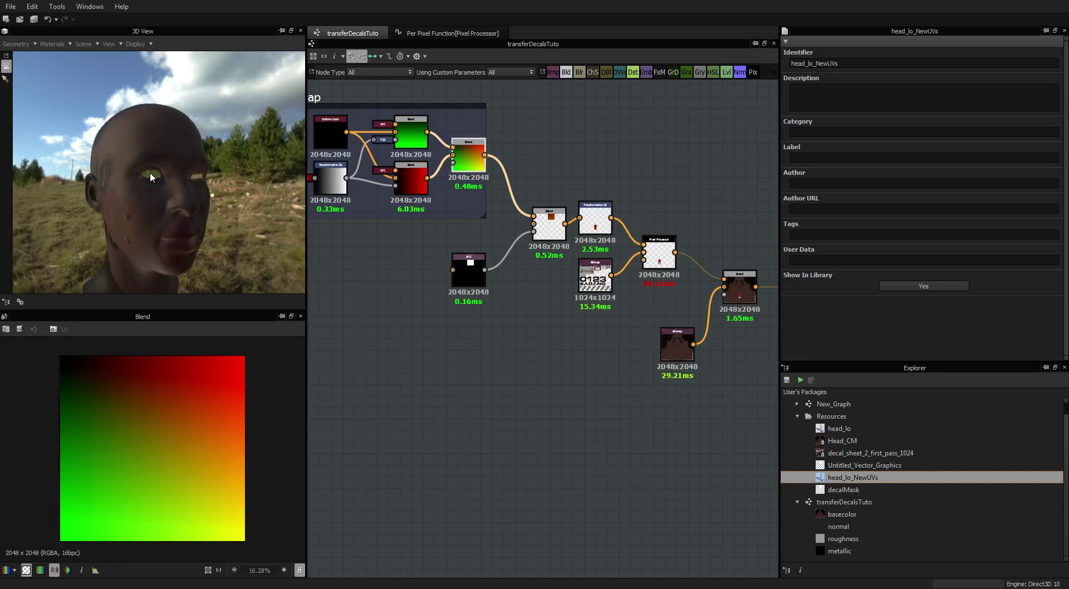
drag(152, 177, 185, 209)
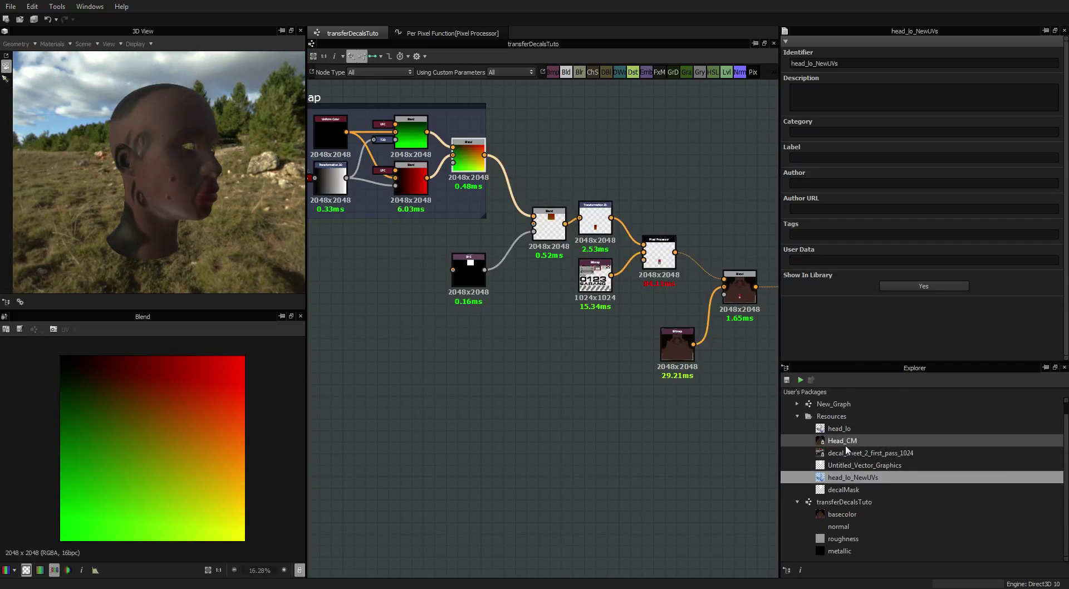
click(836, 417)
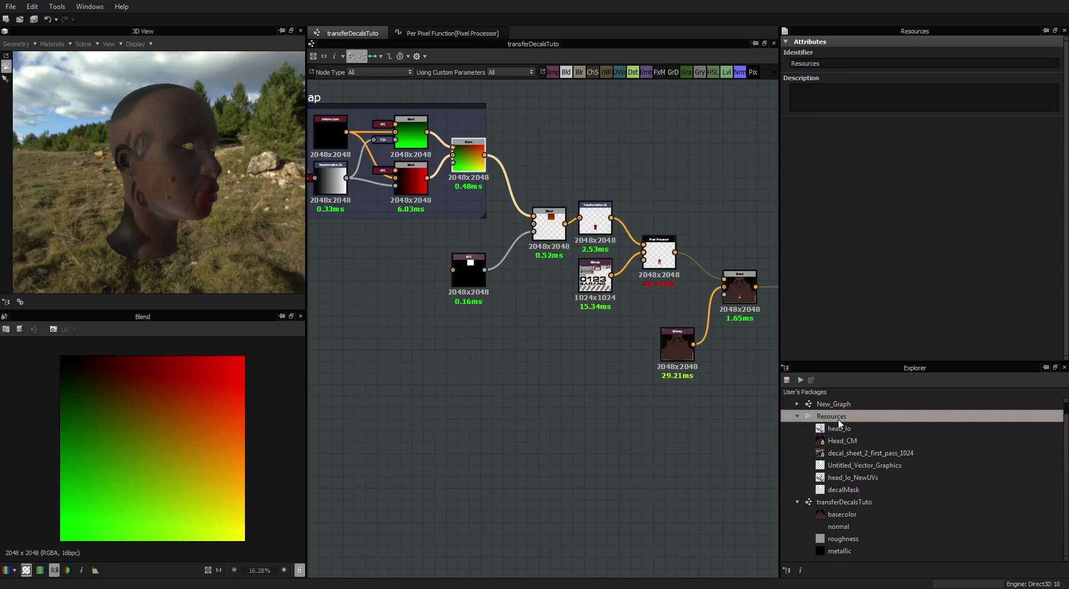
Start baking model information for head_lo_NewUVs, using the head_lo resource as the high definition mesh
click(868, 477)
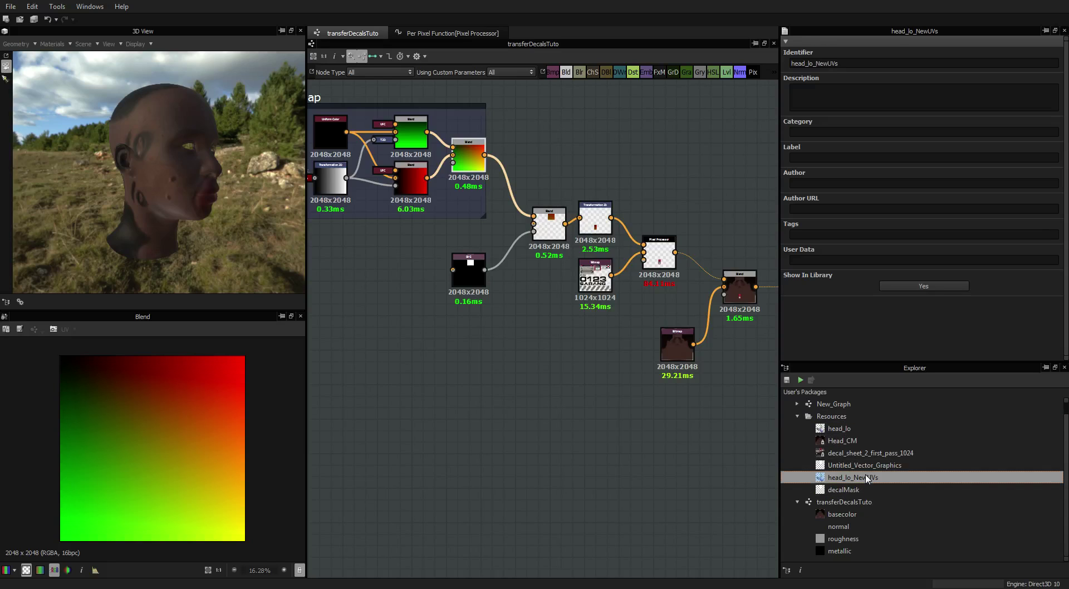
right_click(853, 480)
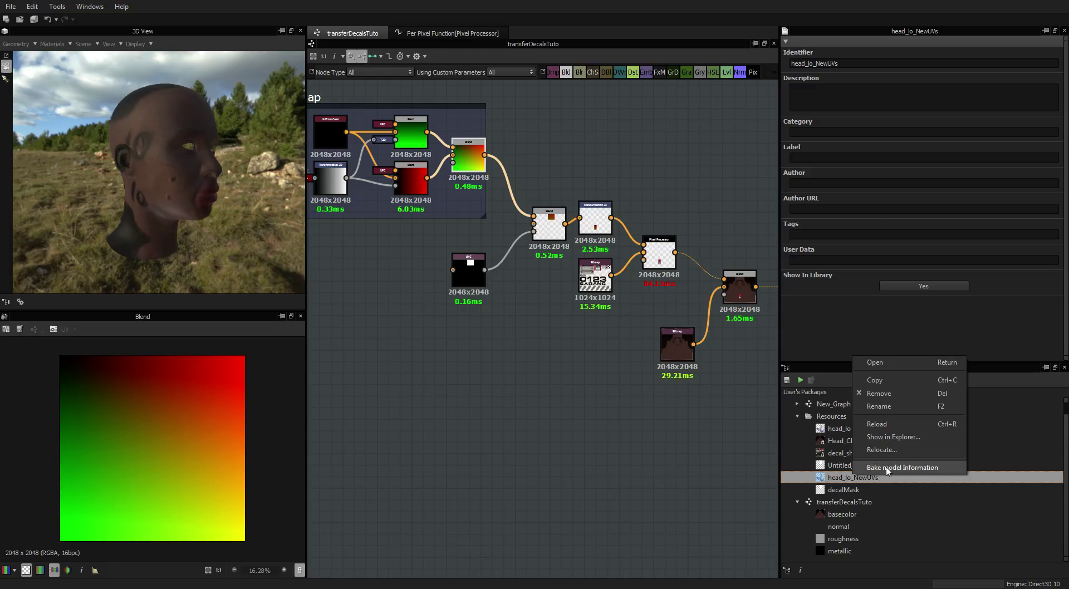
click(888, 467)
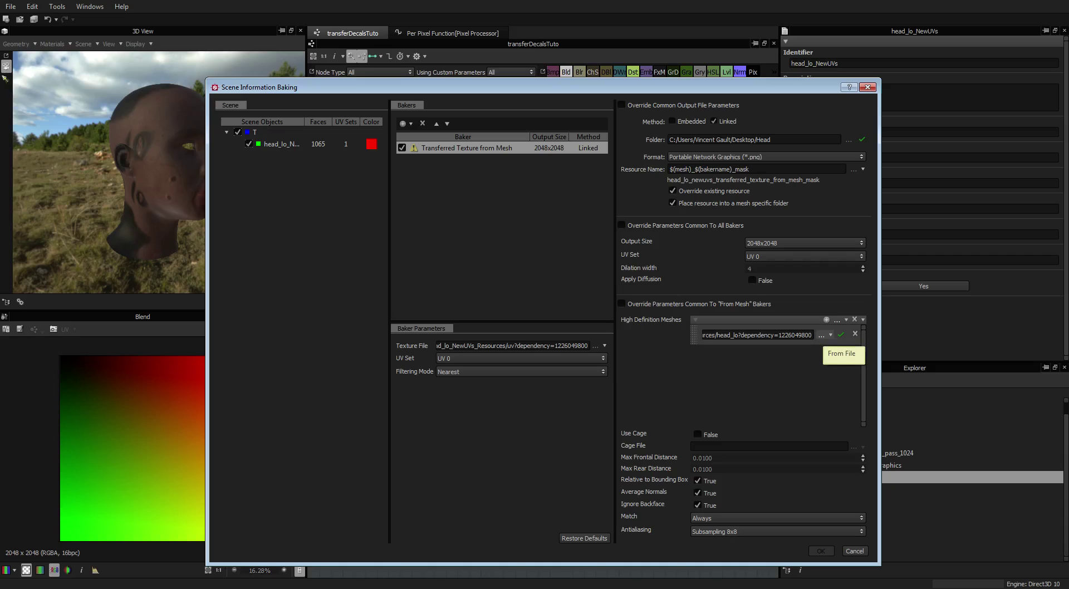
click(823, 334)
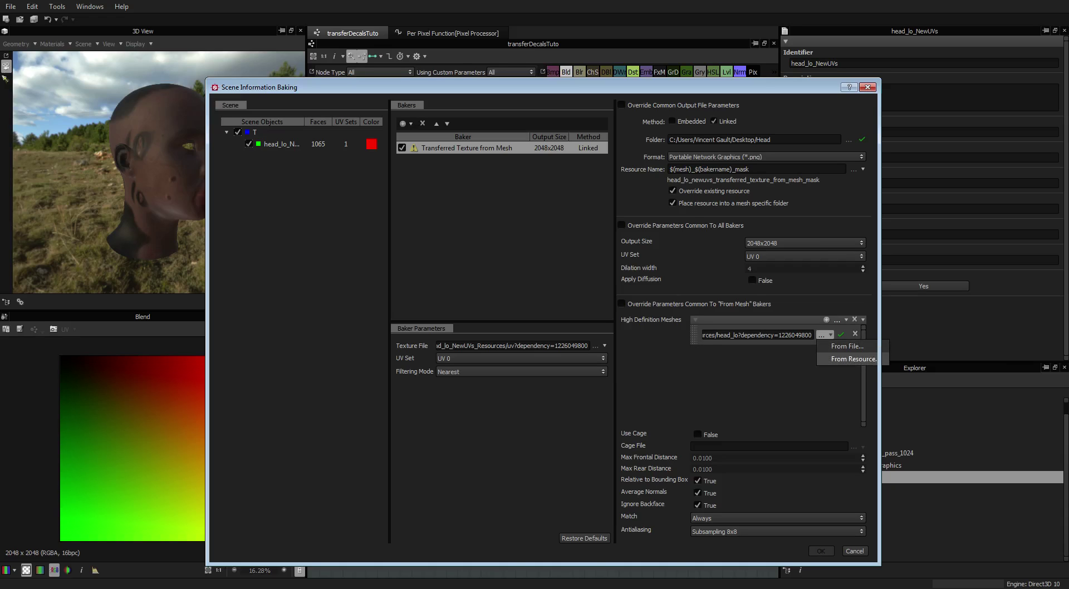
click(855, 358)
key(Return)
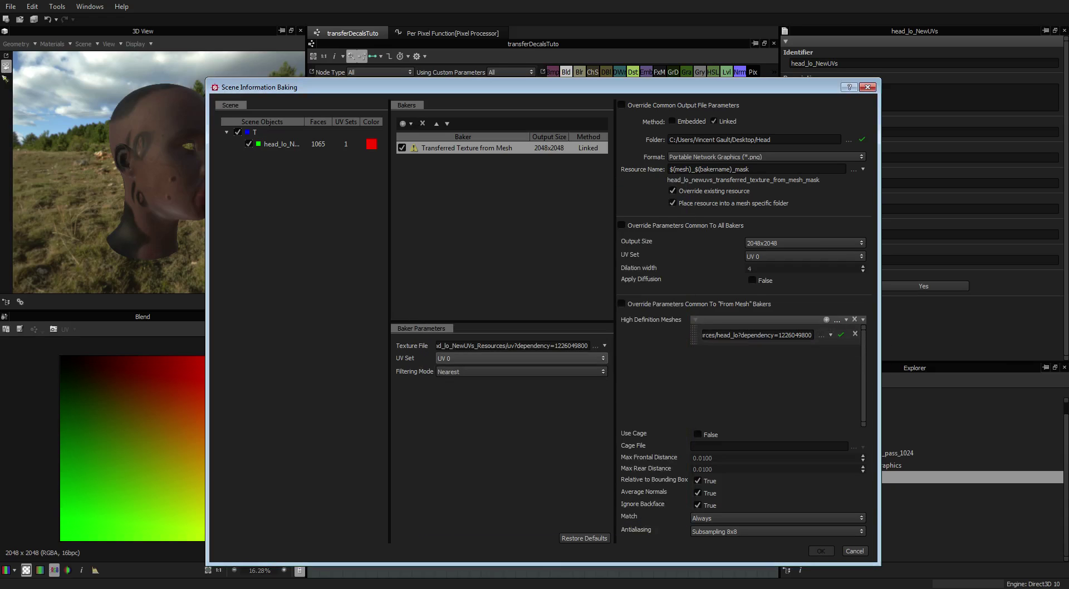
Set the Transferred Texture from Mesh baker's texture file to the Head_CM.psd resource and its filtering mode to Bilinear
click(595, 346)
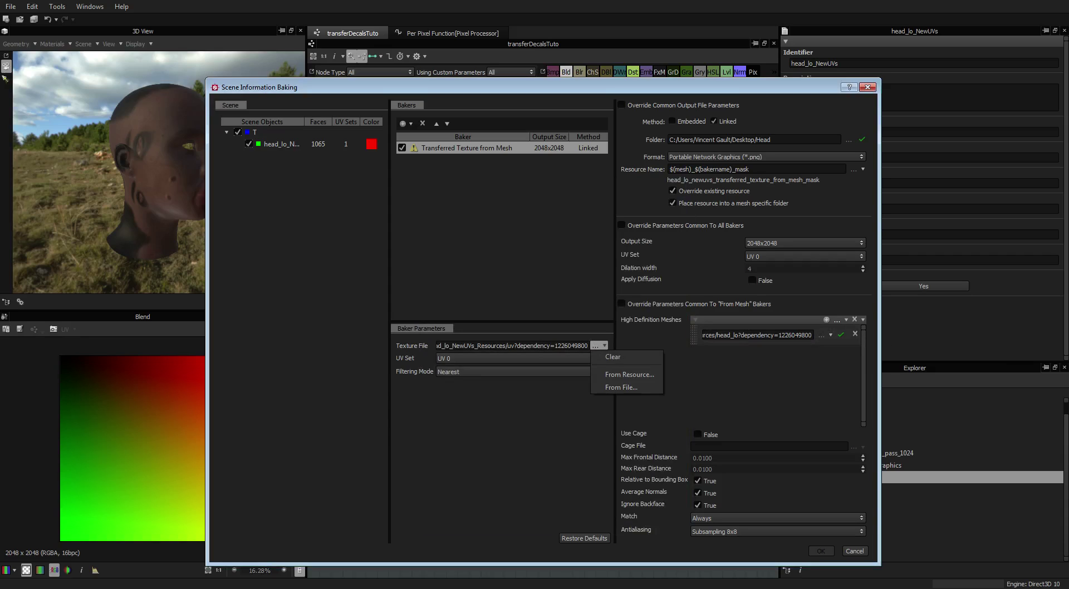
click(629, 374)
click(484, 227)
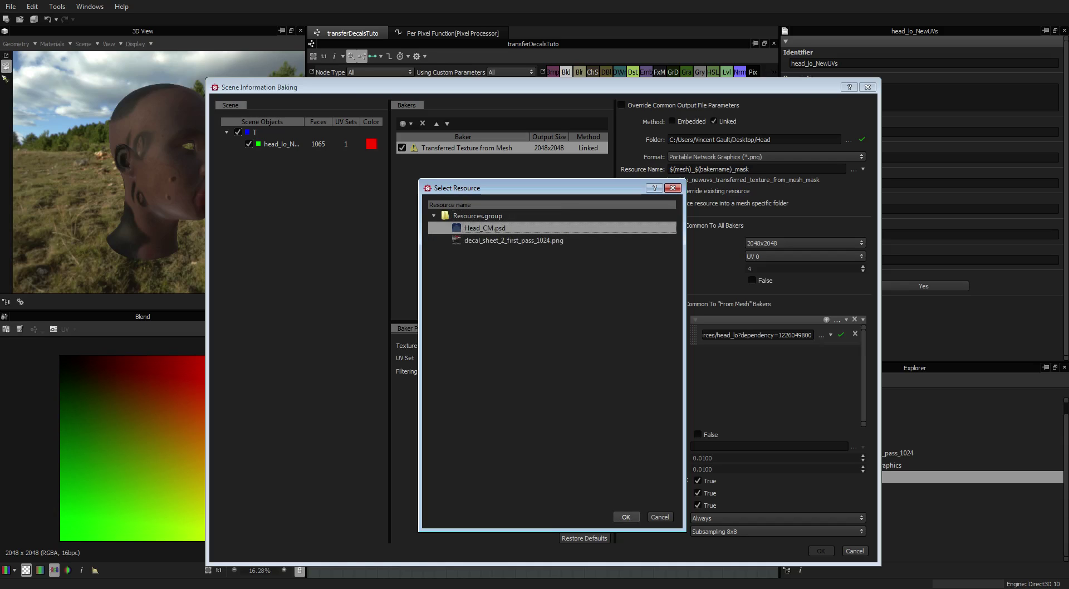
click(625, 517)
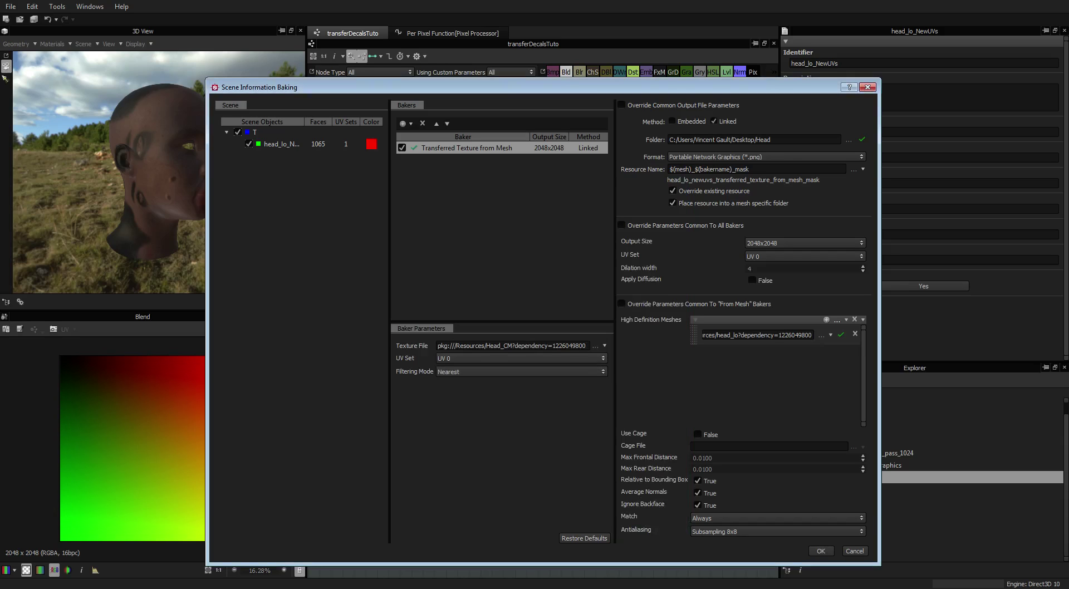
click(521, 372)
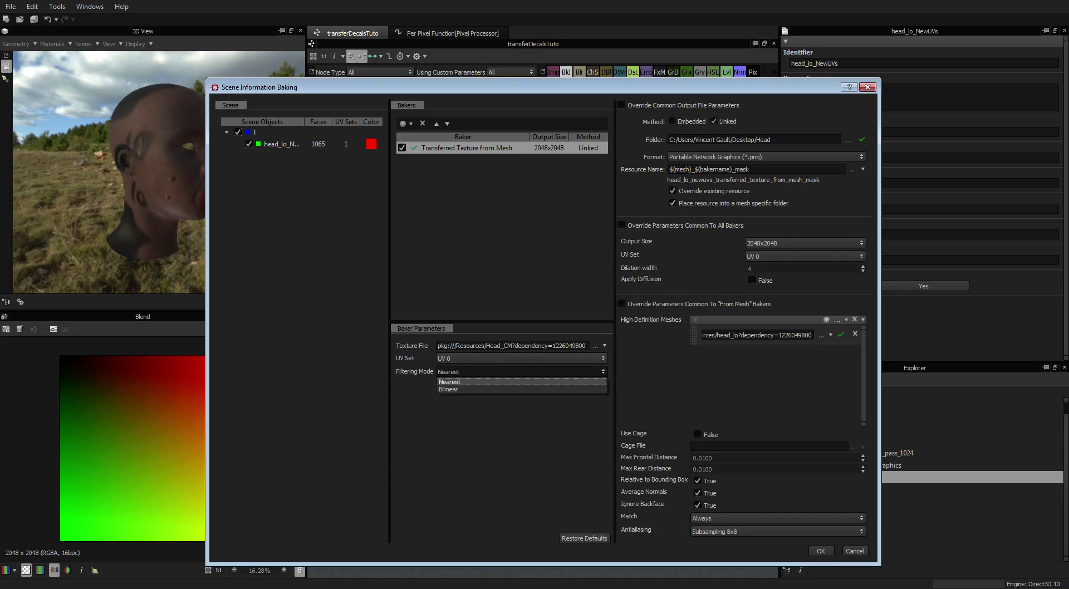
click(451, 390)
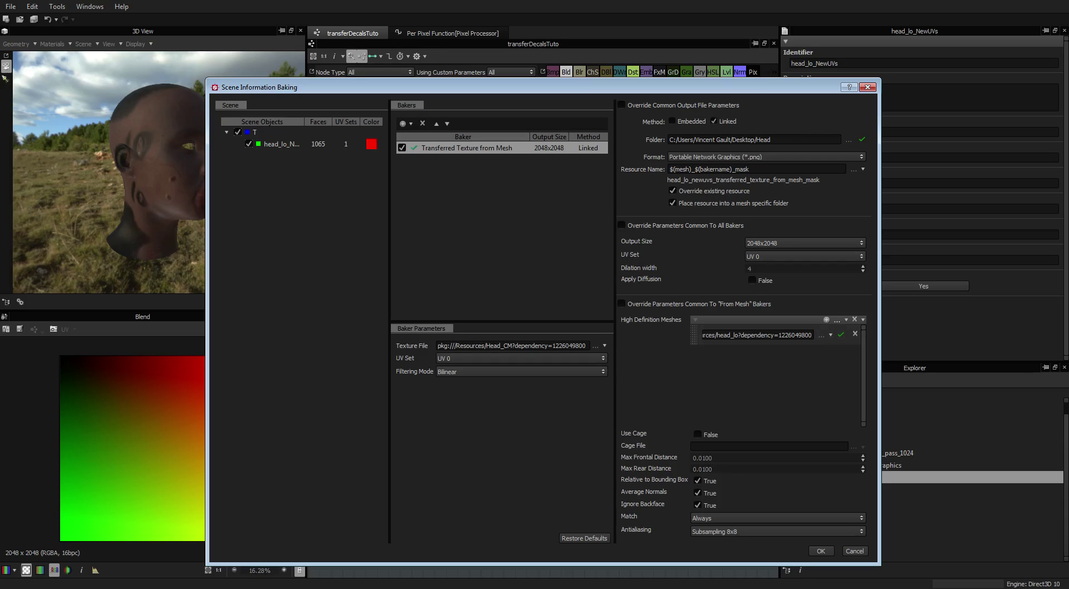
Bake the transferred texture with Subsampling 2x2 antialiasing and diffusion applied
click(778, 532)
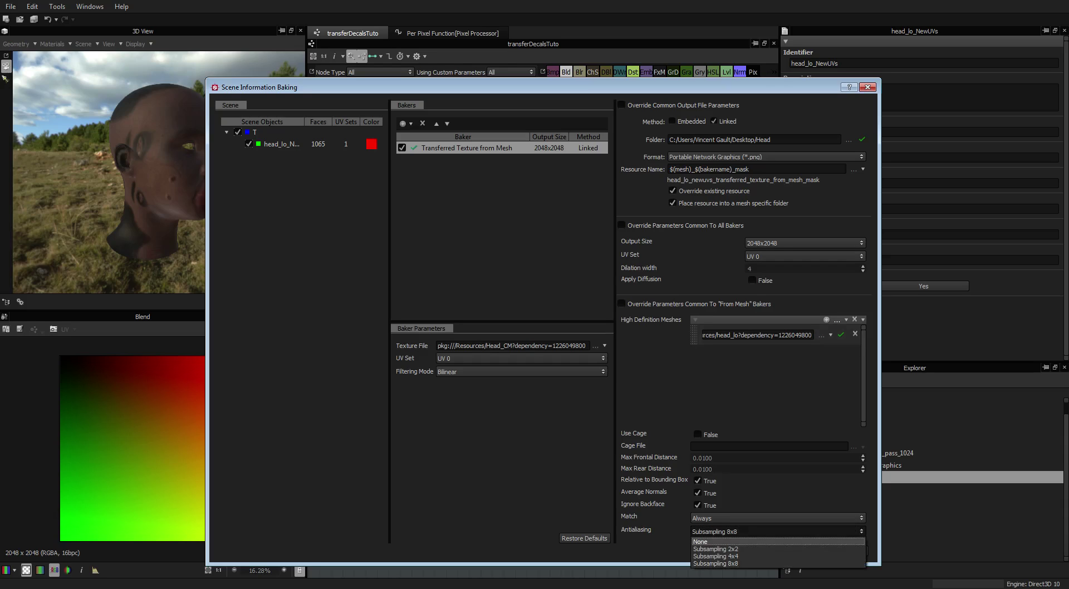
click(724, 550)
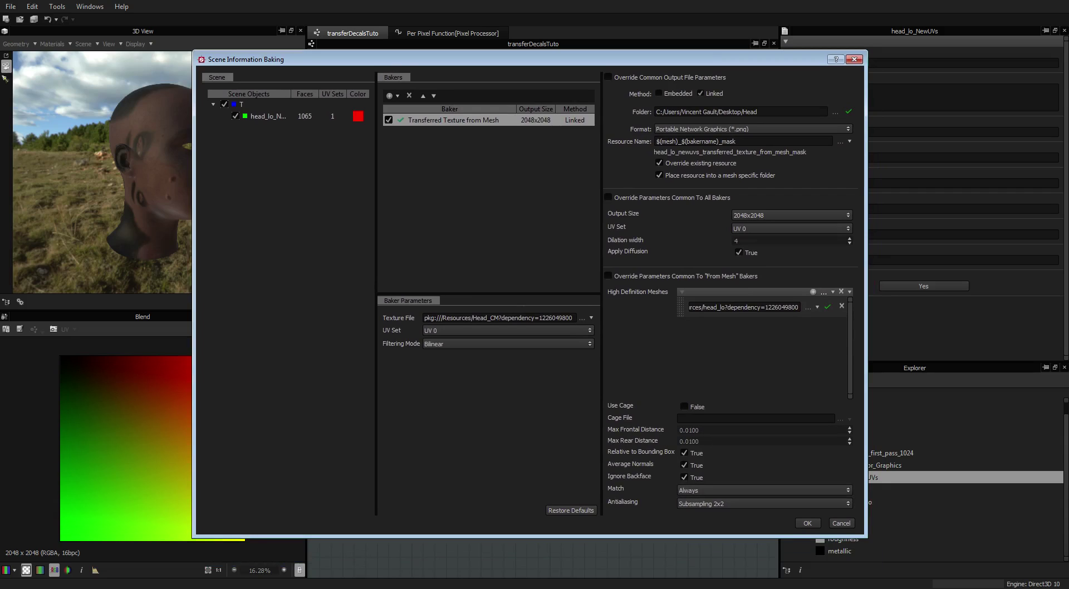
click(810, 522)
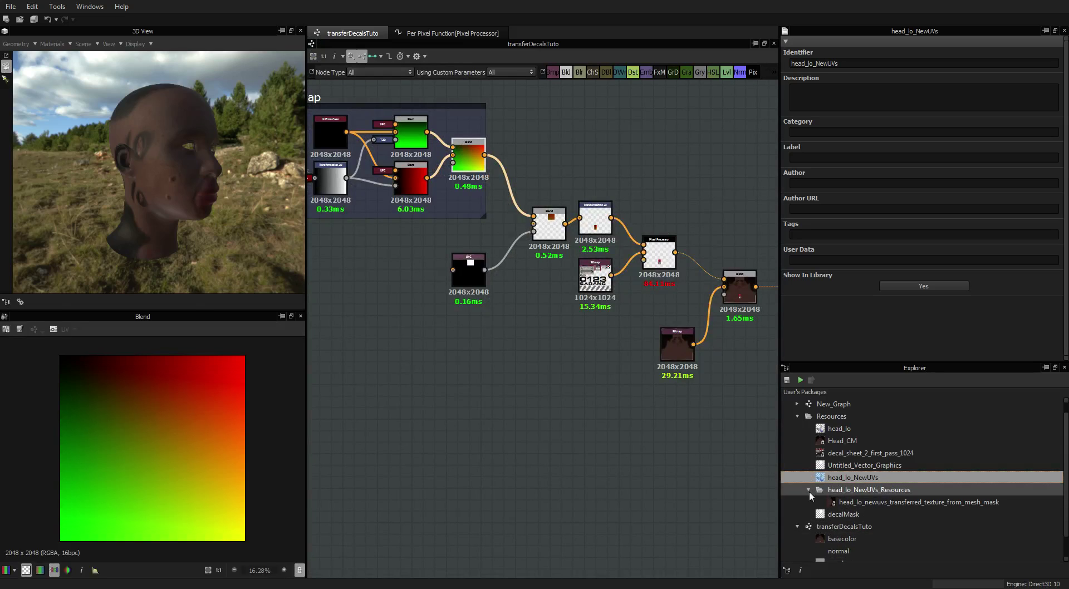
Replace the old head bitmap feeding the final Blend node with the baked head_lo_newuvs_transferred_texture_from_mesh_mask, displaying the graph outputs on the head
drag(901, 509, 724, 287)
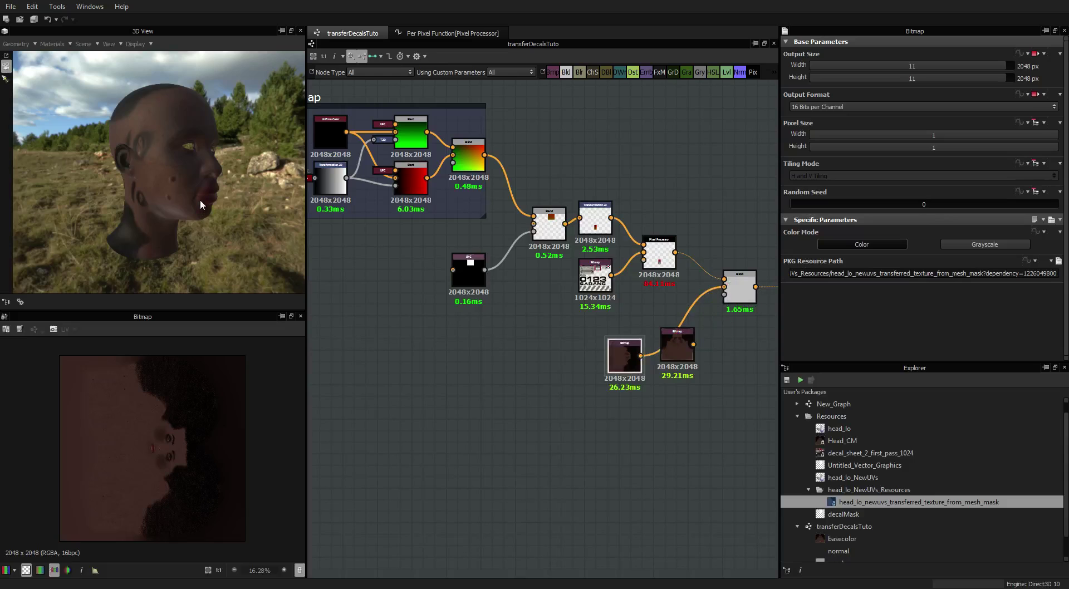
drag(212, 161, 134, 185)
right_click(543, 334)
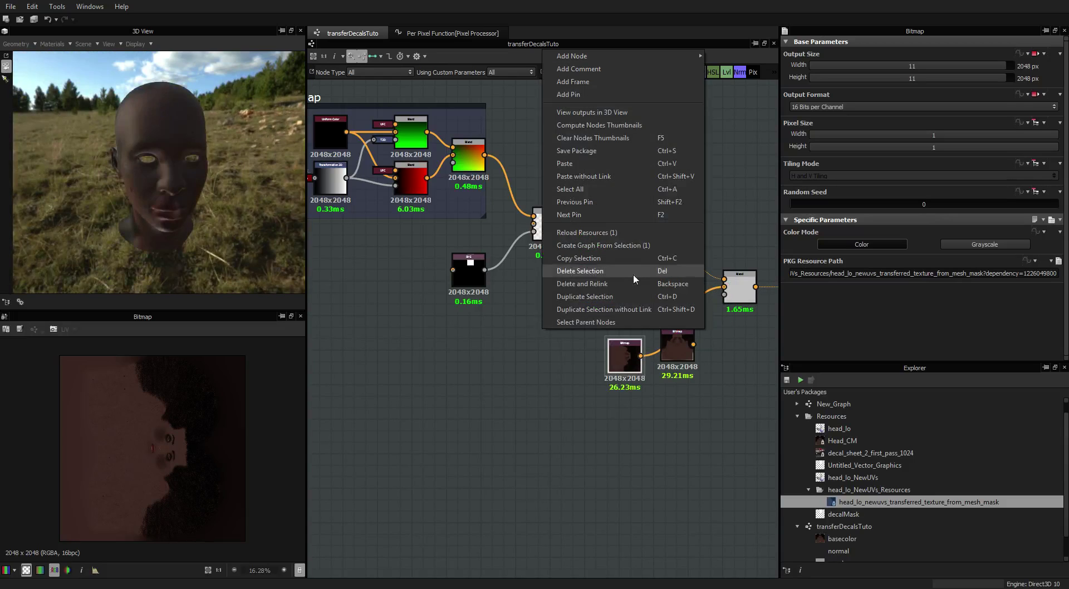
click(568, 120)
drag(161, 150, 223, 156)
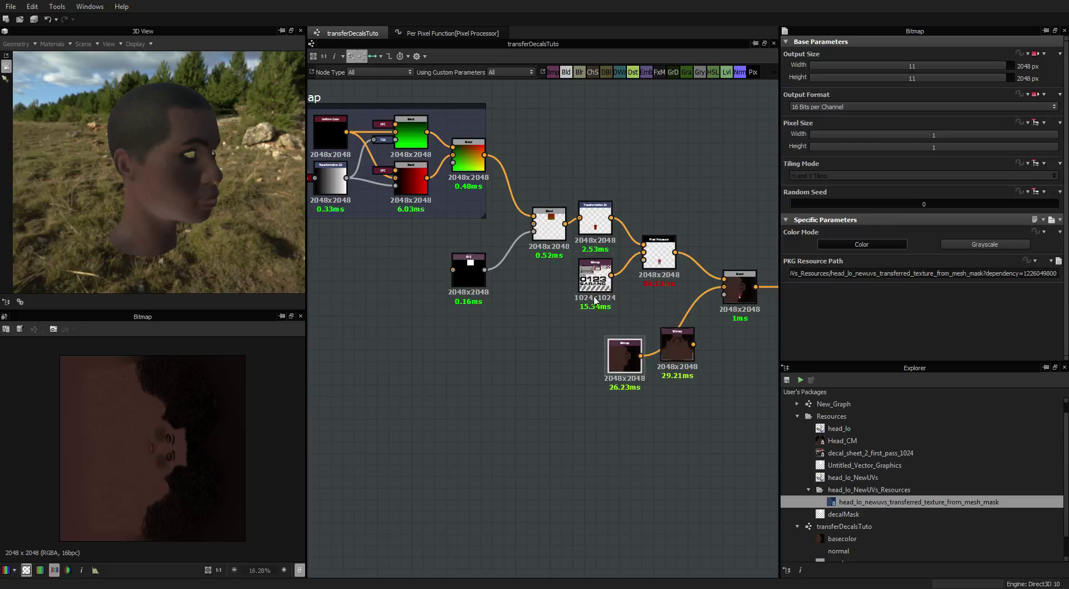
drag(677, 347, 670, 427)
key(Delete)
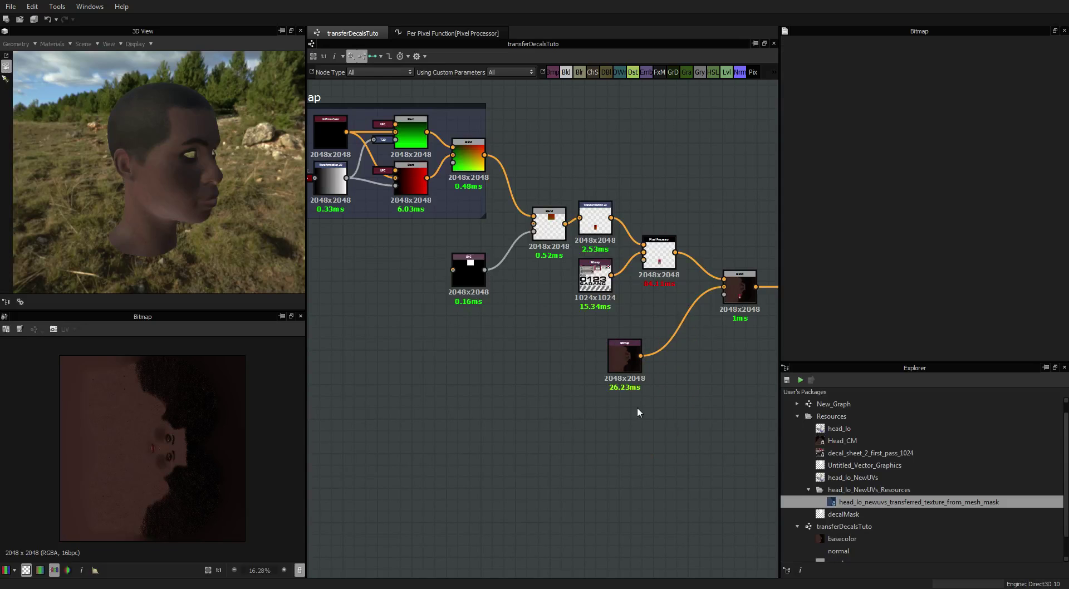
Examine the danger decal's placement behind the ear and the Pixel Processor and Blend nodes that produce it
scroll(554, 374, down, 3)
drag(244, 195, 150, 172)
scroll(159, 189, up, 3)
scroll(159, 197, down, 3)
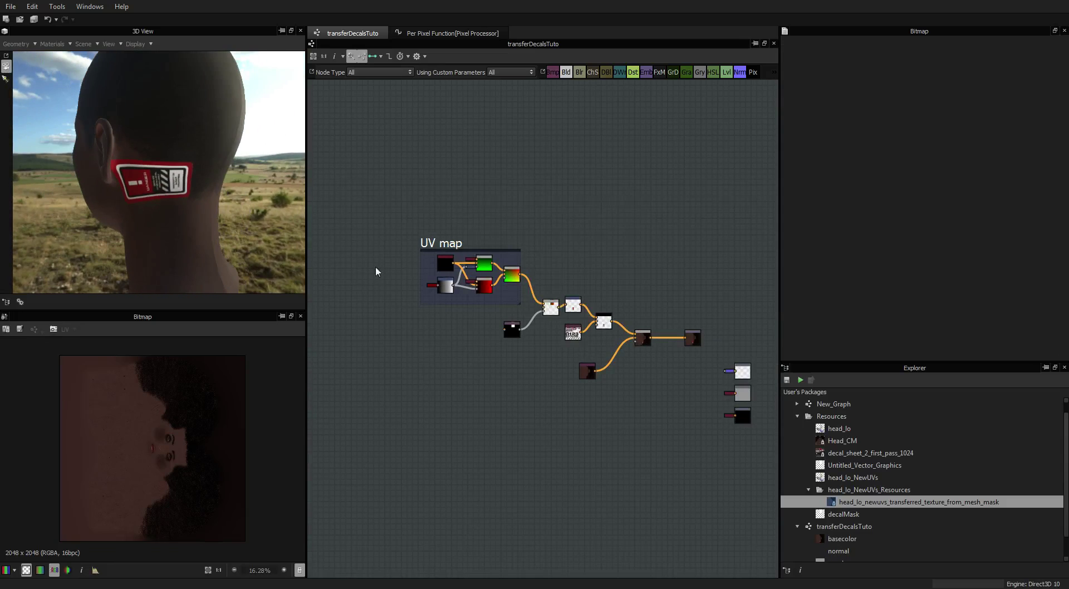
middle_drag(666, 352, 614, 339)
scroll(615, 320, up, 5)
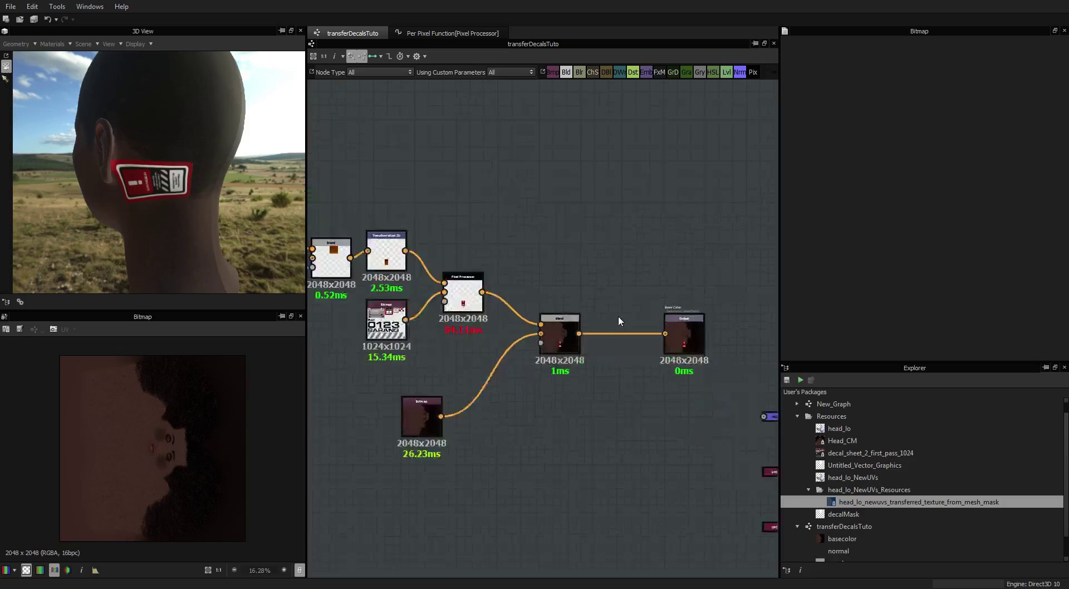
middle_drag(506, 327, 689, 303)
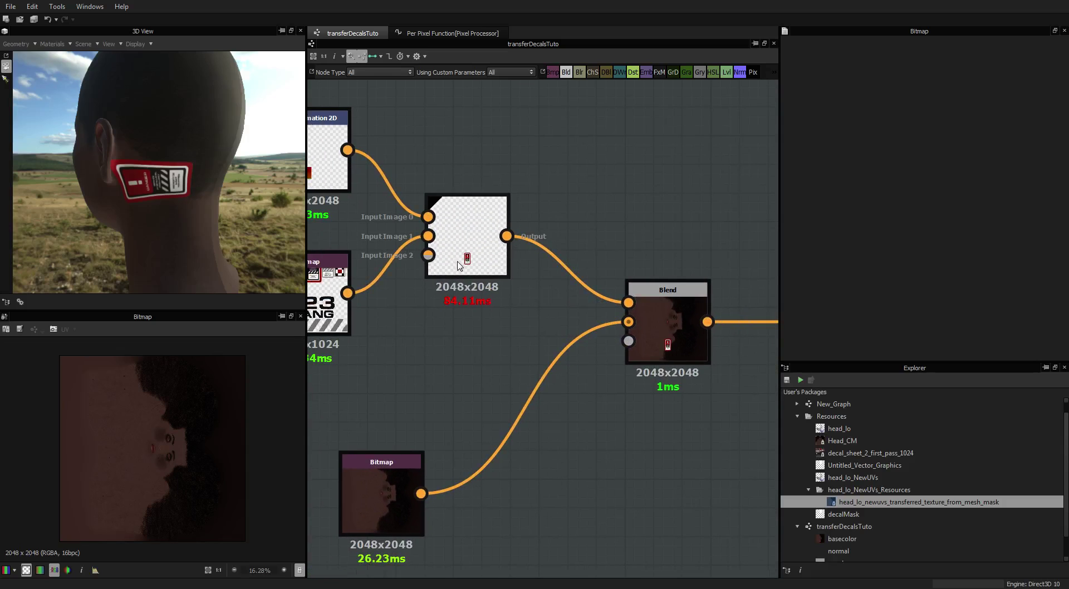
drag(141, 215, 134, 163)
scroll(466, 380, down, 3)
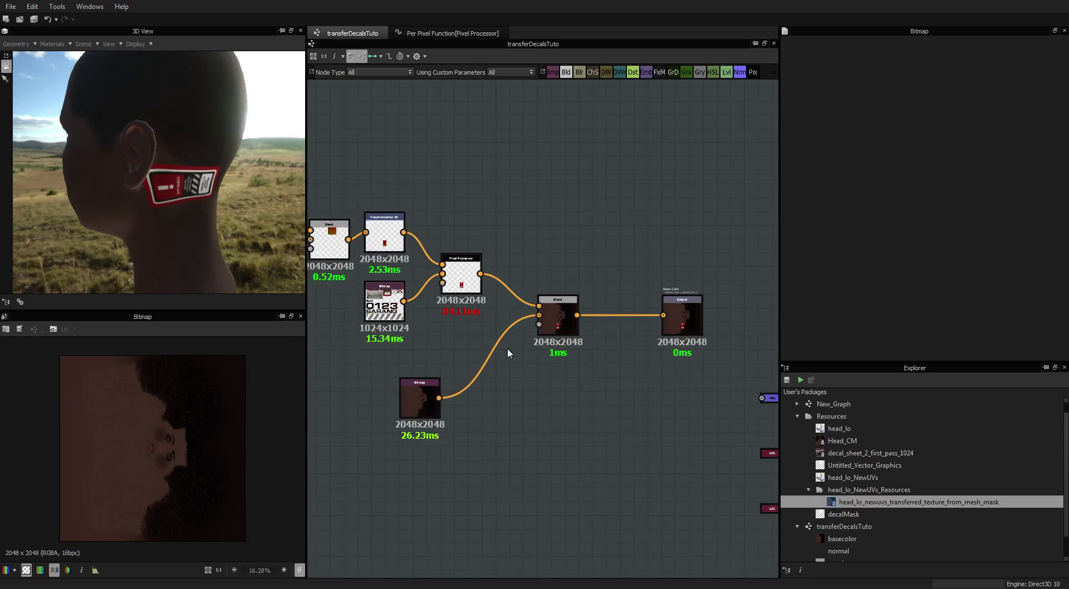
middle_drag(507, 348, 572, 351)
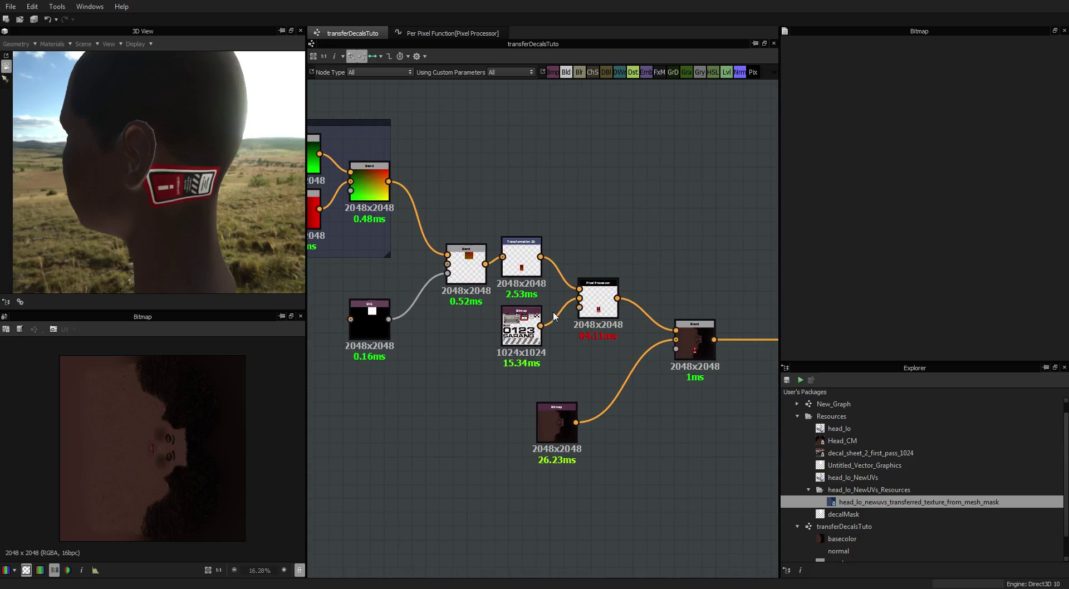
Preview the Transformation 2D node that positions the decal's UV patch and examine its output and parameters
scroll(493, 249, up, 4)
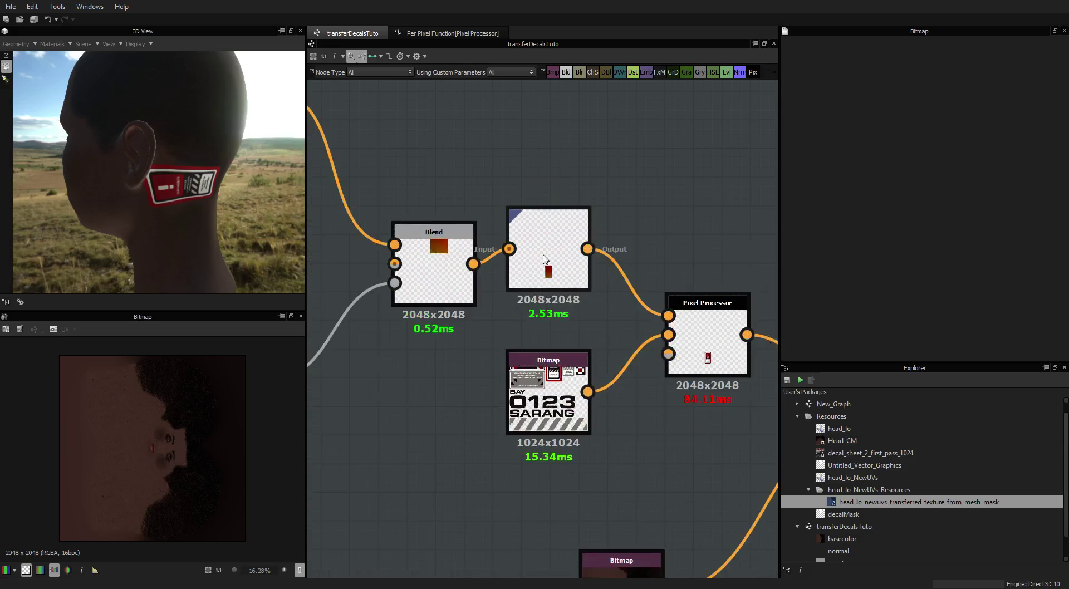
click(545, 259)
double_click(545, 259)
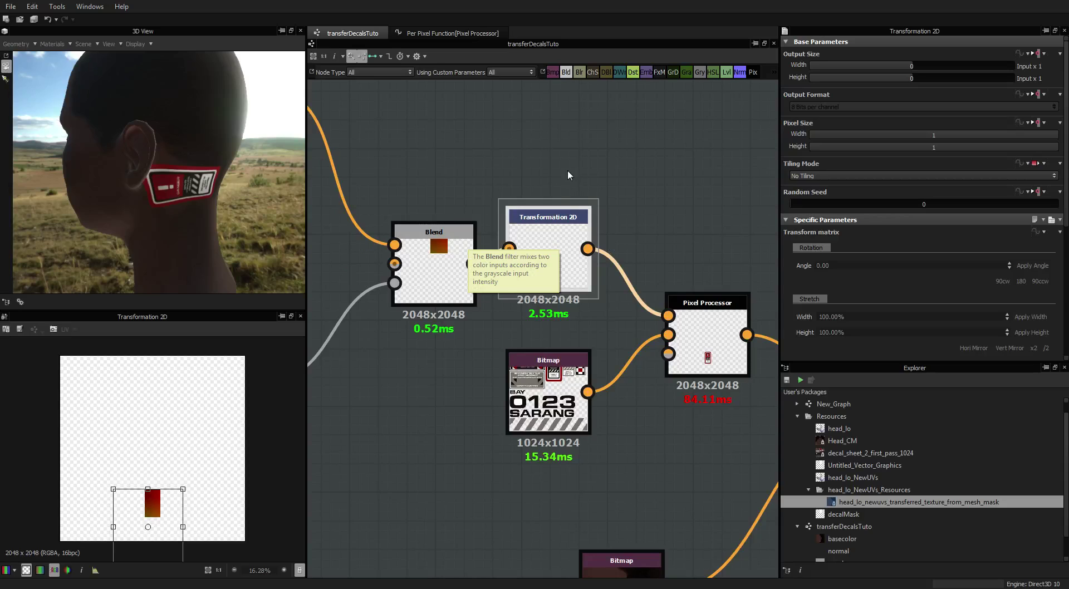
scroll(557, 240, up, 3)
scroll(560, 233, up, 1)
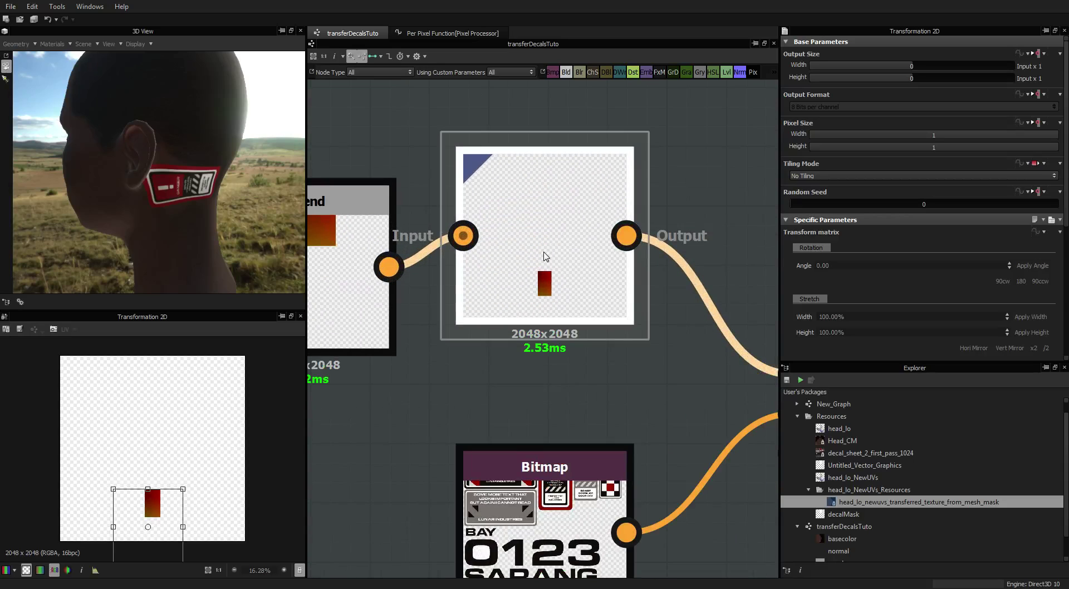
scroll(544, 257, down, 5)
scroll(545, 256, up, 2)
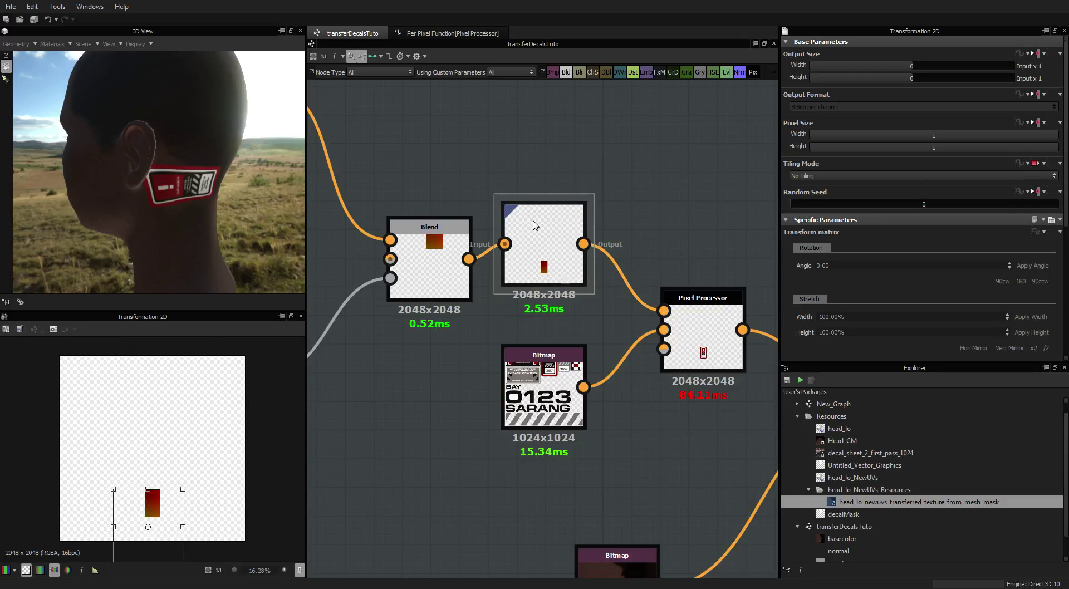
Save the Transformation 2D node's output image as oldUVDecals.png in the Head folder, overwriting the existing file
click(429, 262)
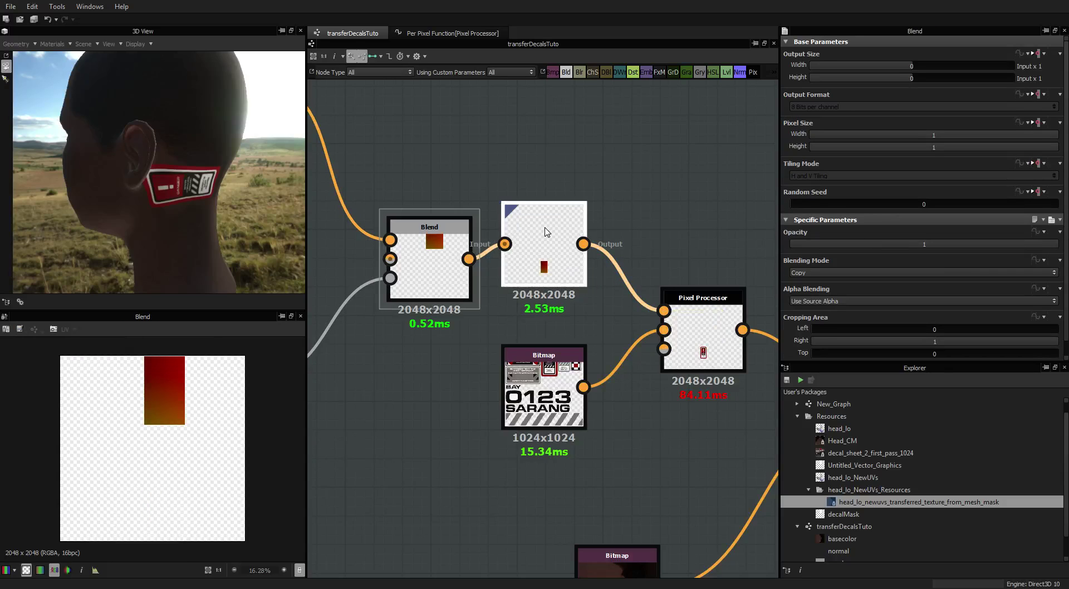
click(532, 241)
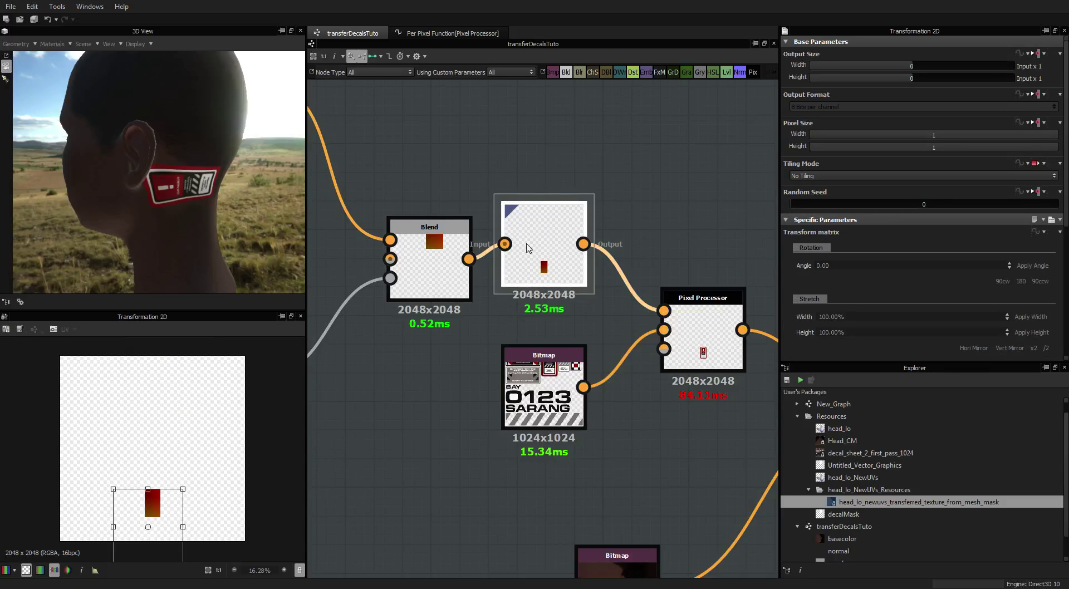
click(20, 329)
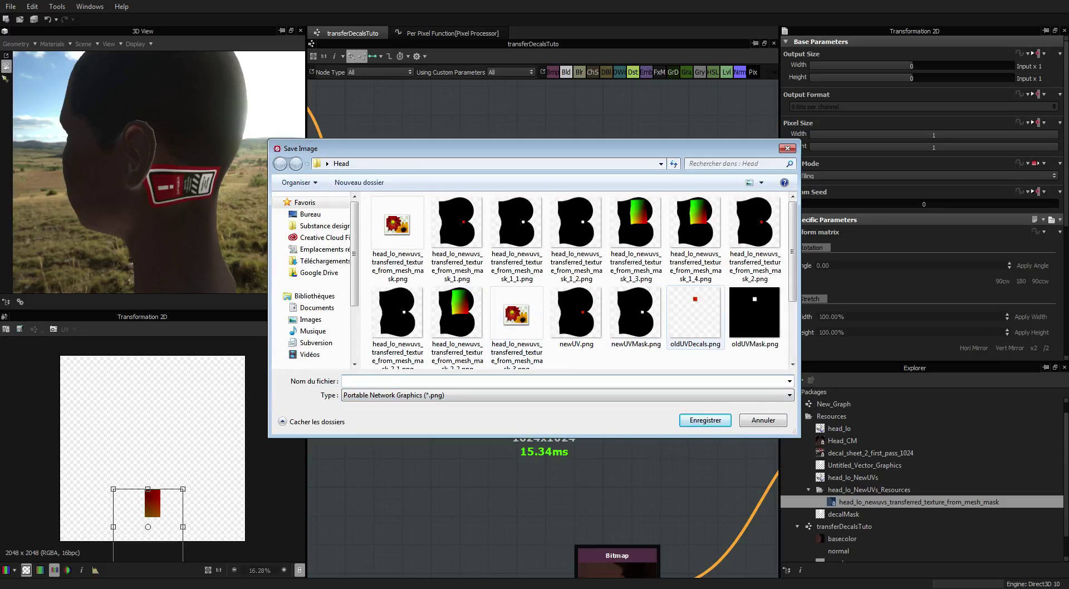
click(695, 315)
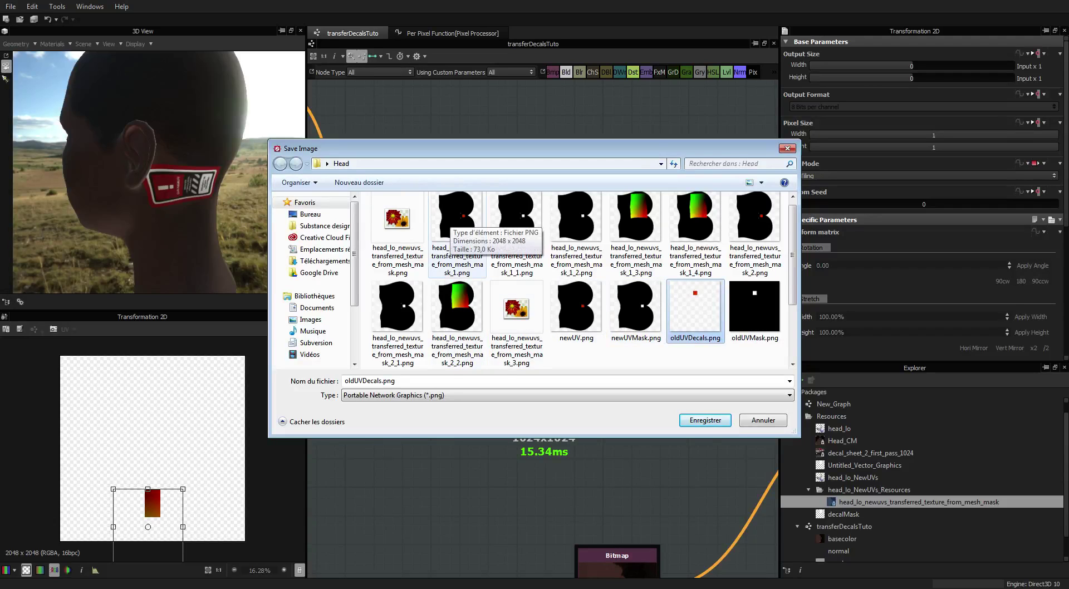
click(517, 228)
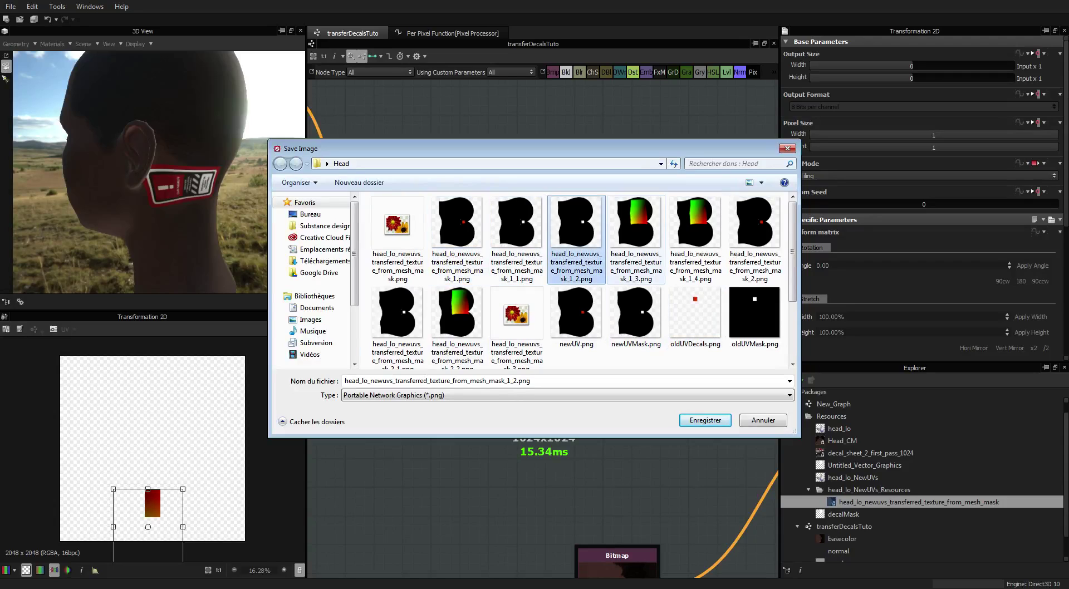
click(755, 234)
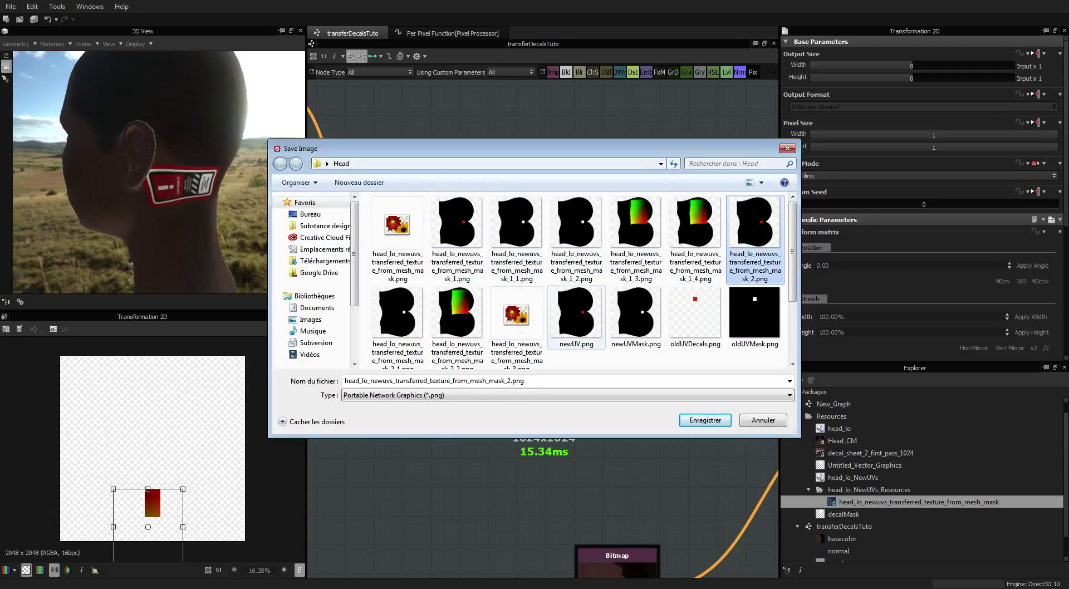
click(695, 311)
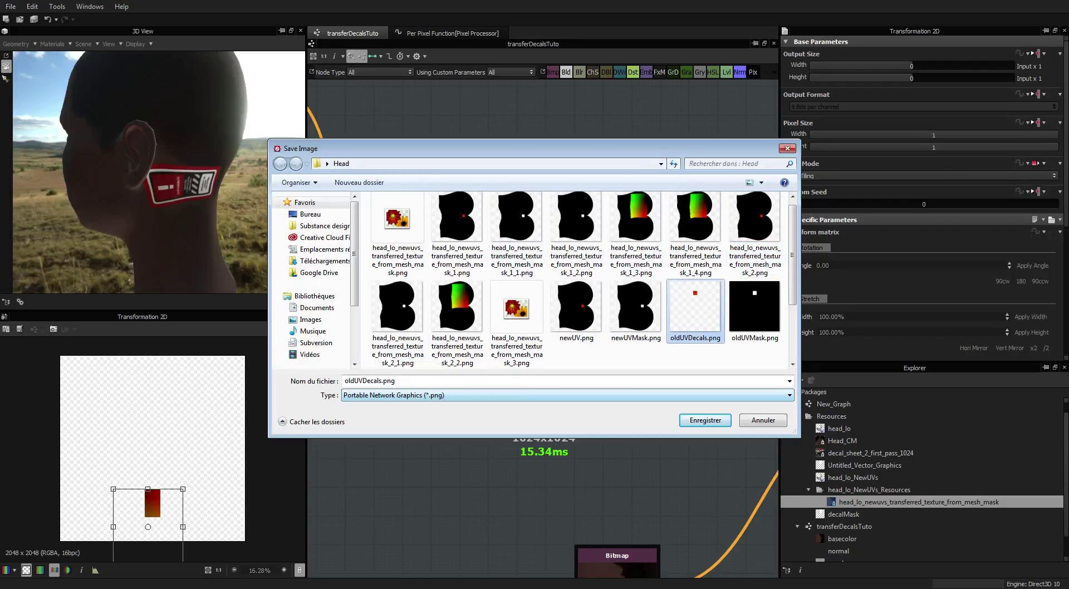
click(705, 420)
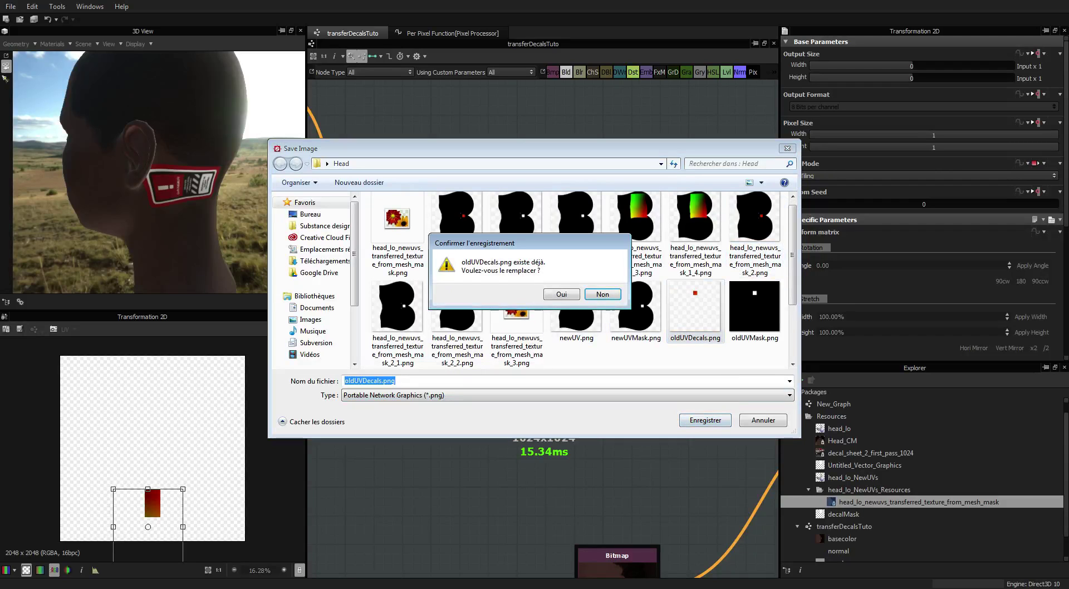
click(562, 295)
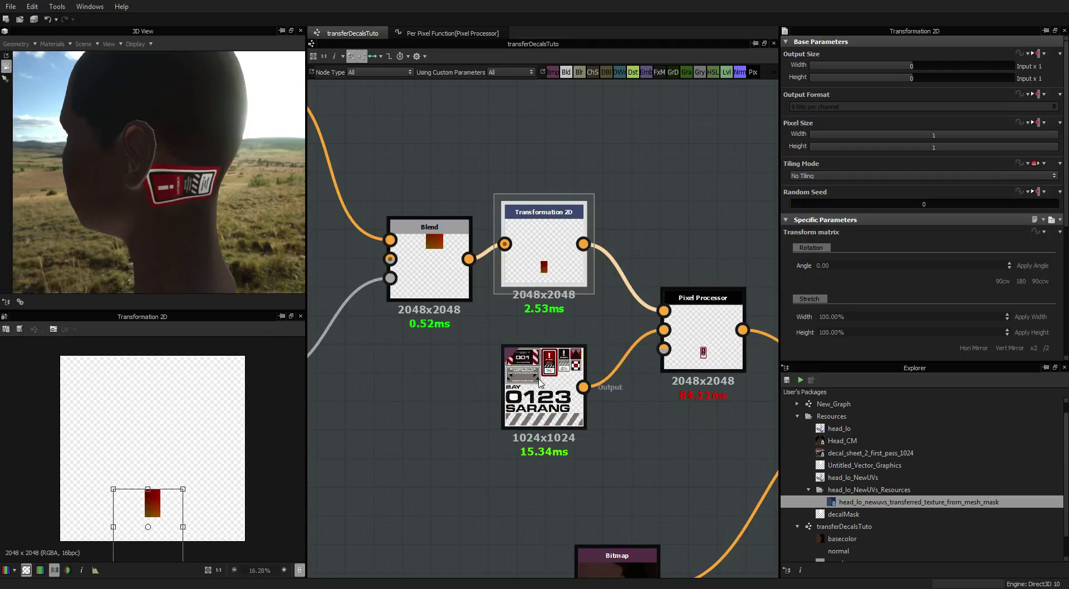
Link oldUVDecals.png from the Head folder into the head_lo_NewUVs_Resources group of the package
middle_drag(702, 447, 686, 396)
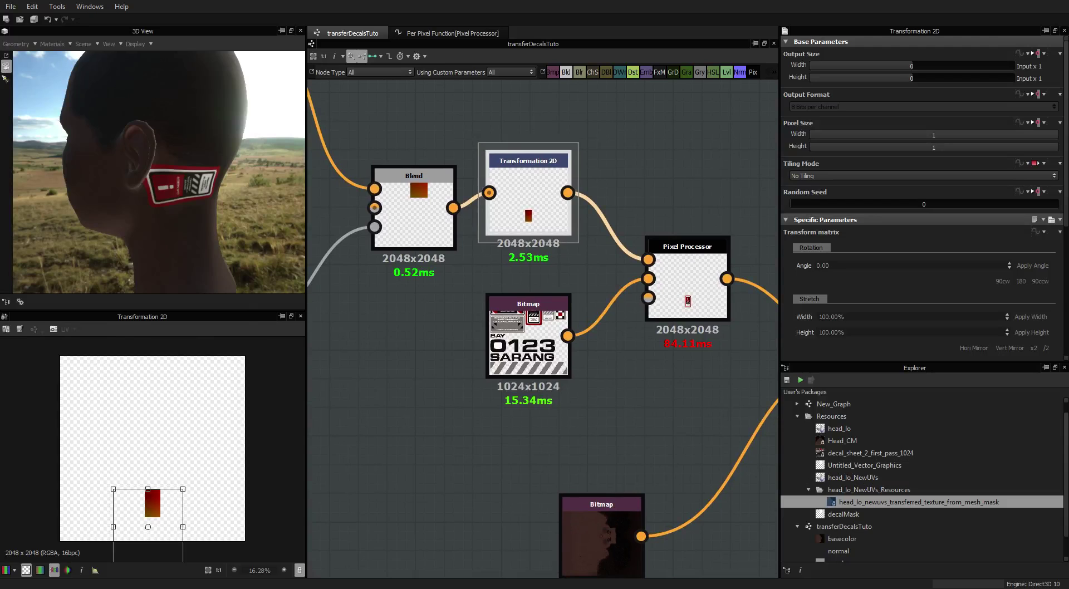
key(super+e)
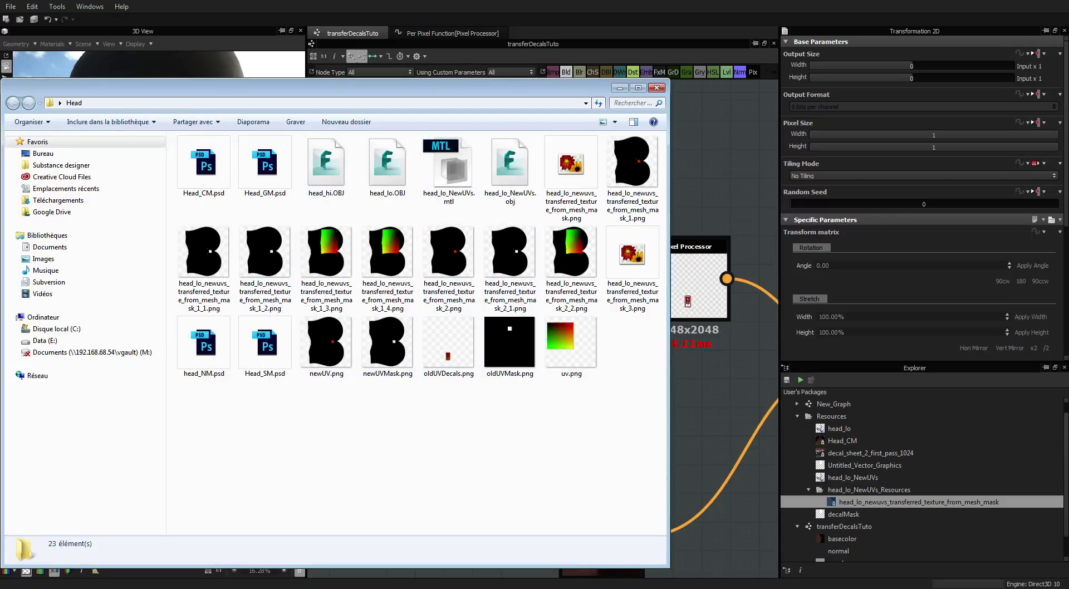
click(449, 342)
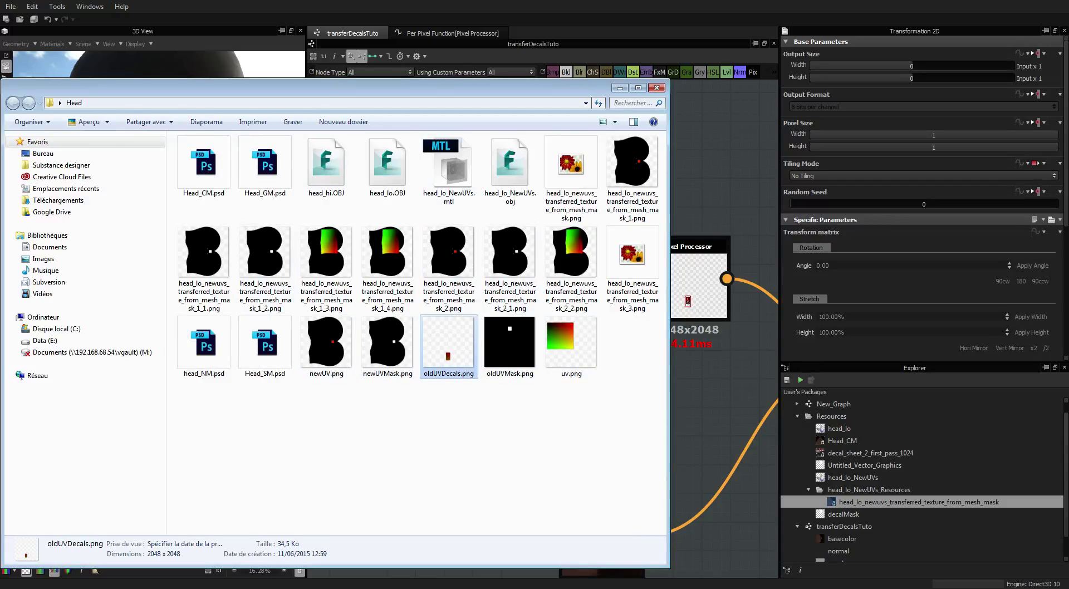
drag(448, 342, 894, 491)
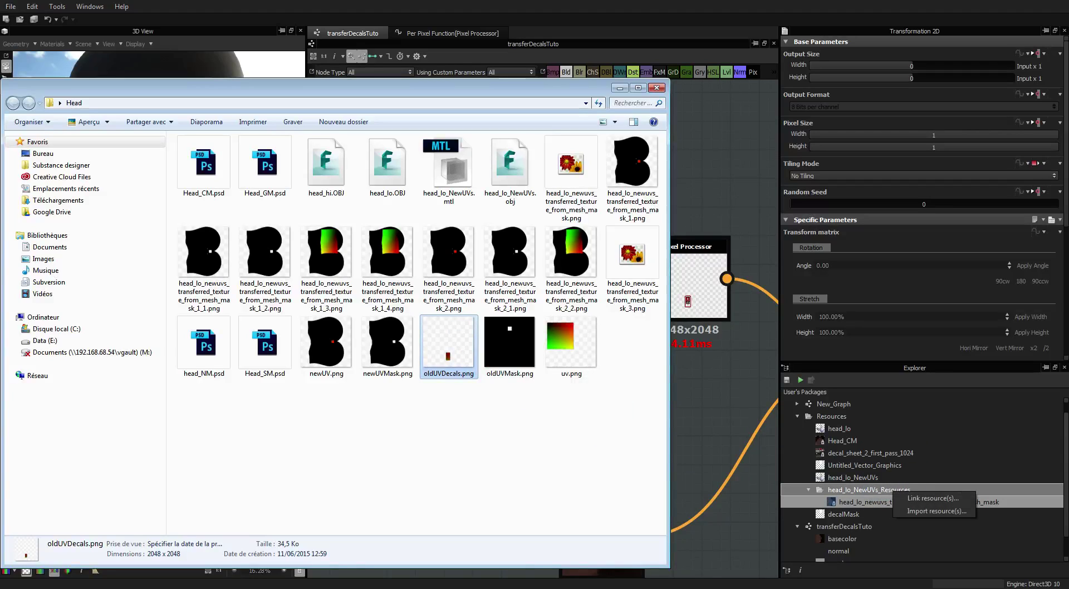
click(927, 499)
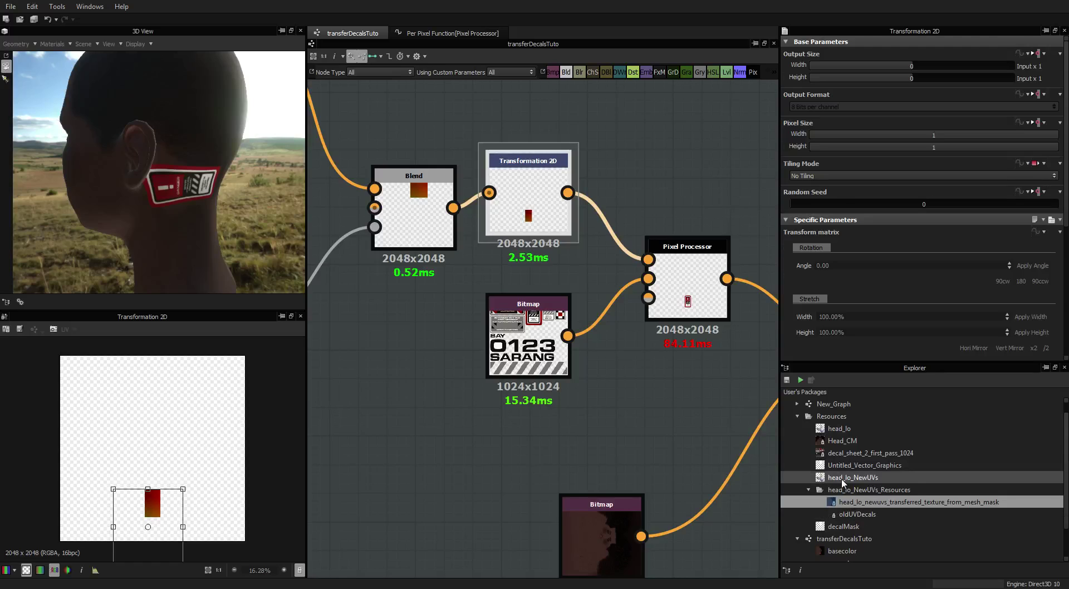
Bake the transferred texture for the head_lo_NewUVs mesh from Head_CM with Apply Diffusion turned off
right_click(842, 481)
click(897, 459)
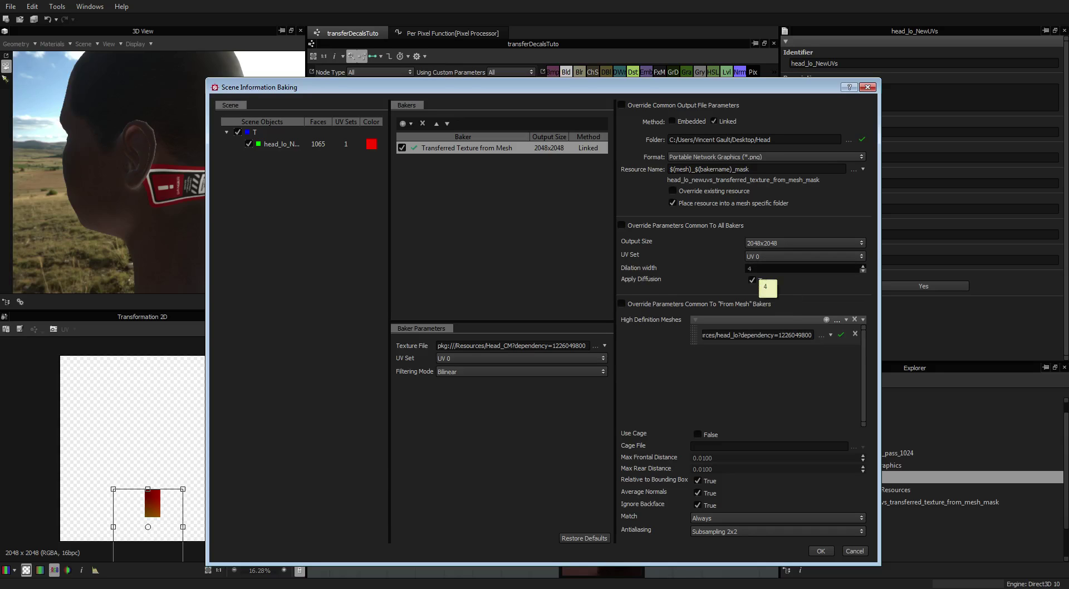
double_click(752, 268)
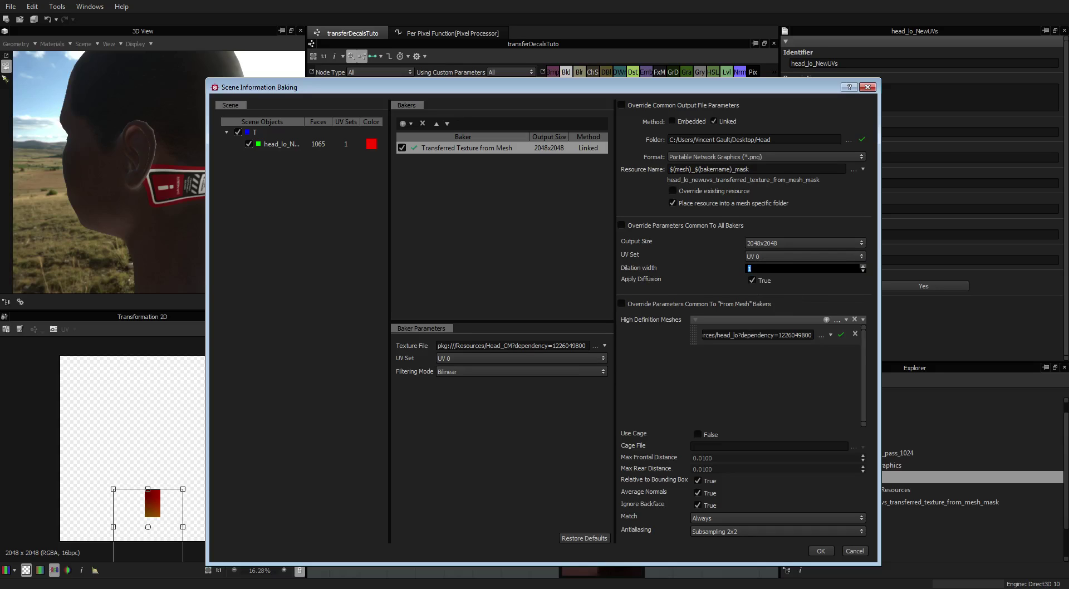
click(862, 265)
key(Tab)
key(space)
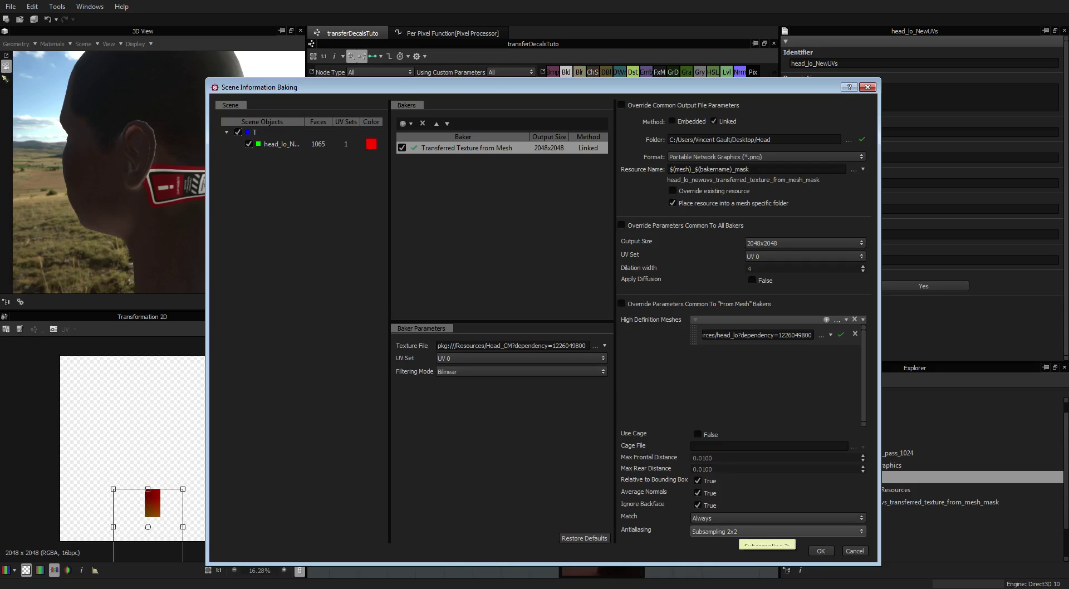
click(821, 551)
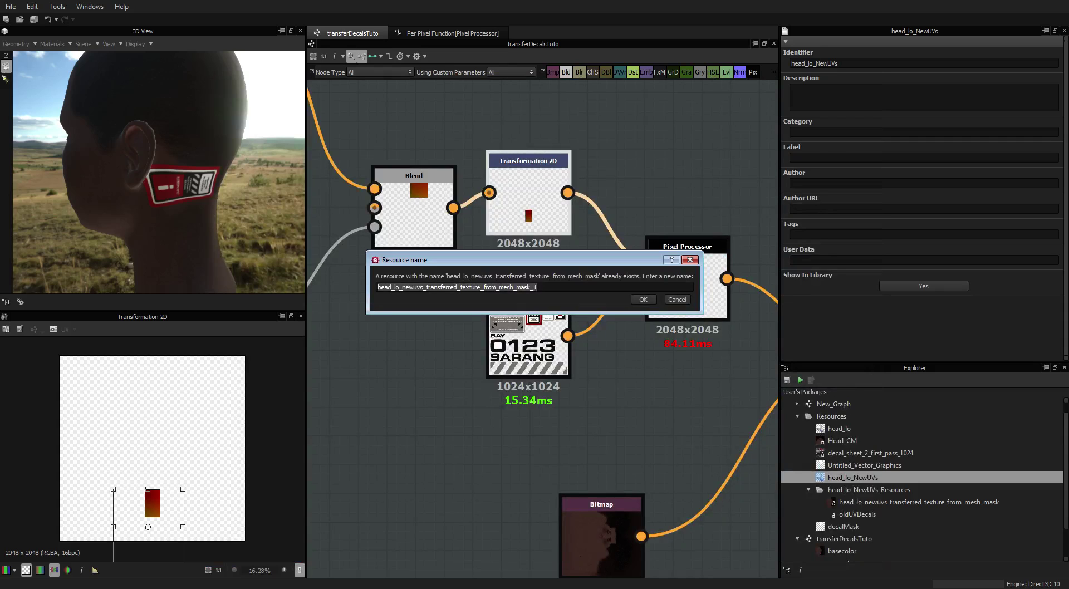
Name the baked resource newUVdecals and preview its image
text(new)
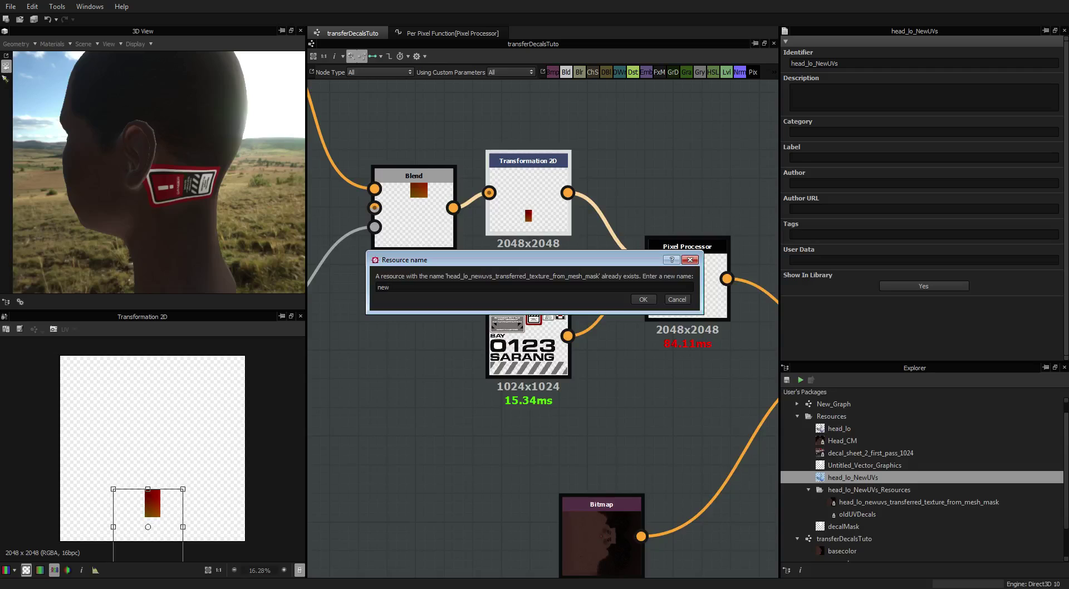
text(UV)
text(de)
text(V)
key(Return)
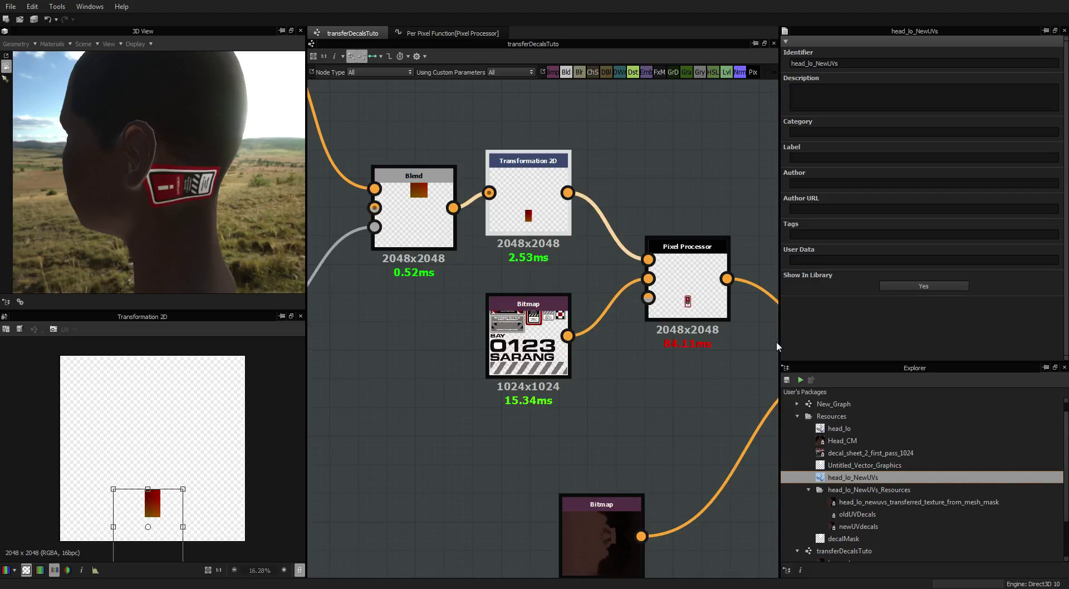
click(858, 527)
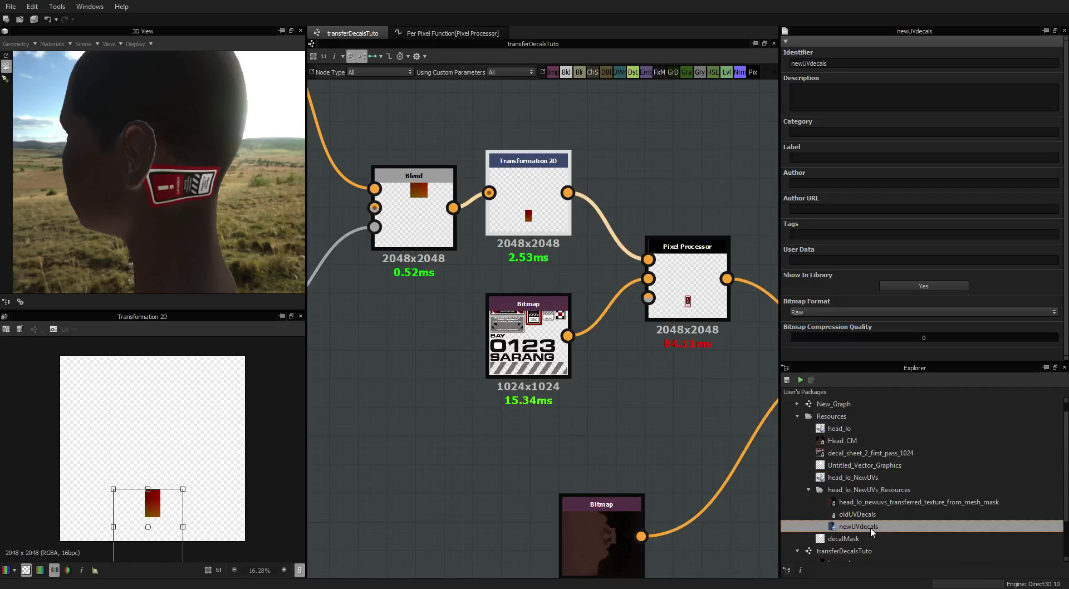
double_click(872, 531)
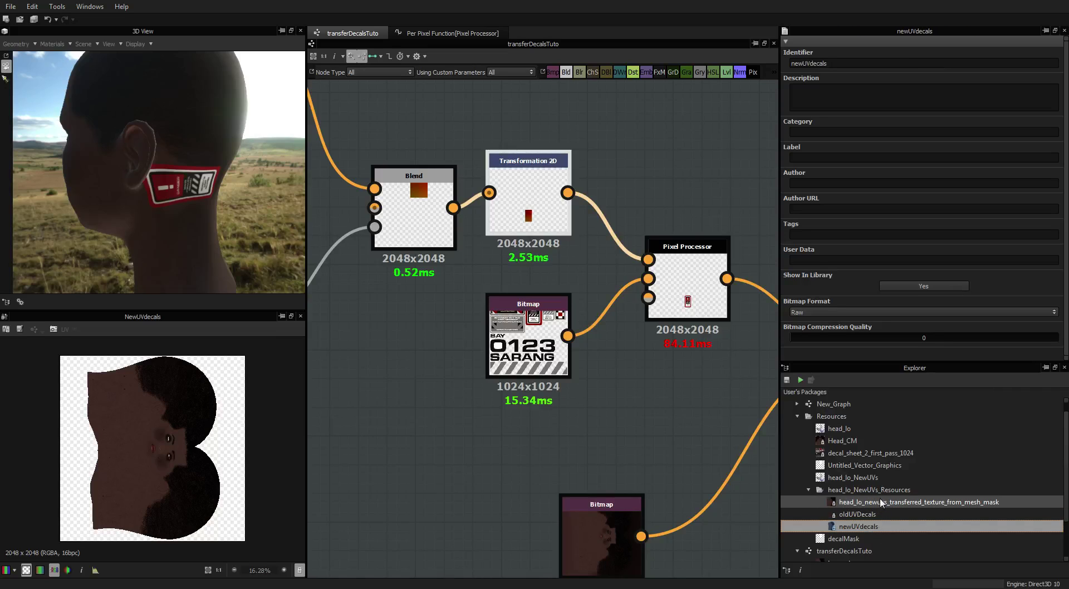
Rebake the transferred texture for head_lo_NewUVs using oldUVDecals.png as the baker's texture file
click(857, 478)
right_click(863, 480)
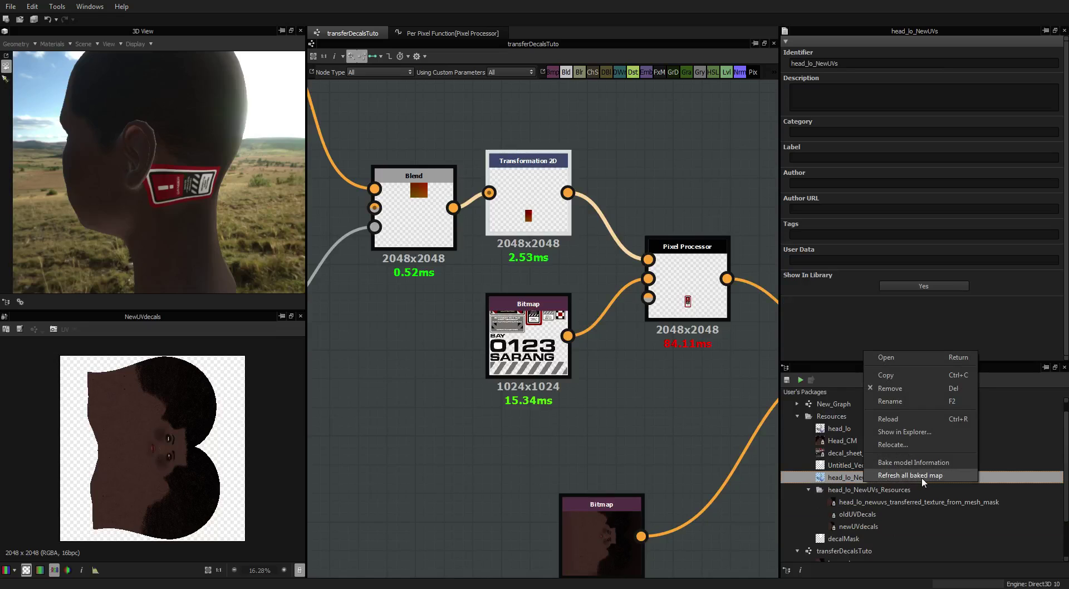
click(924, 463)
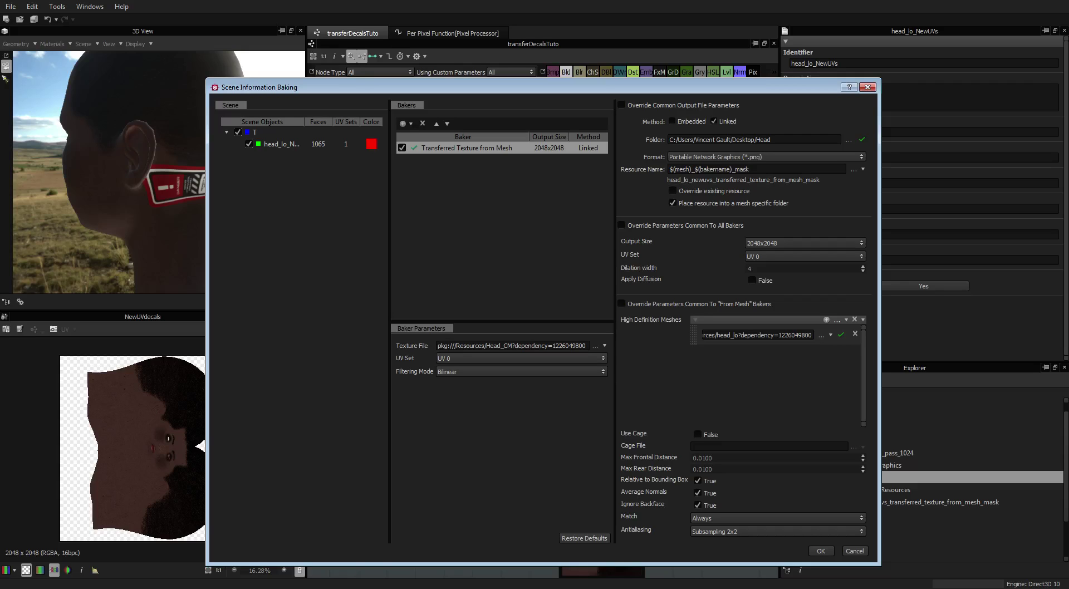
click(594, 346)
click(625, 374)
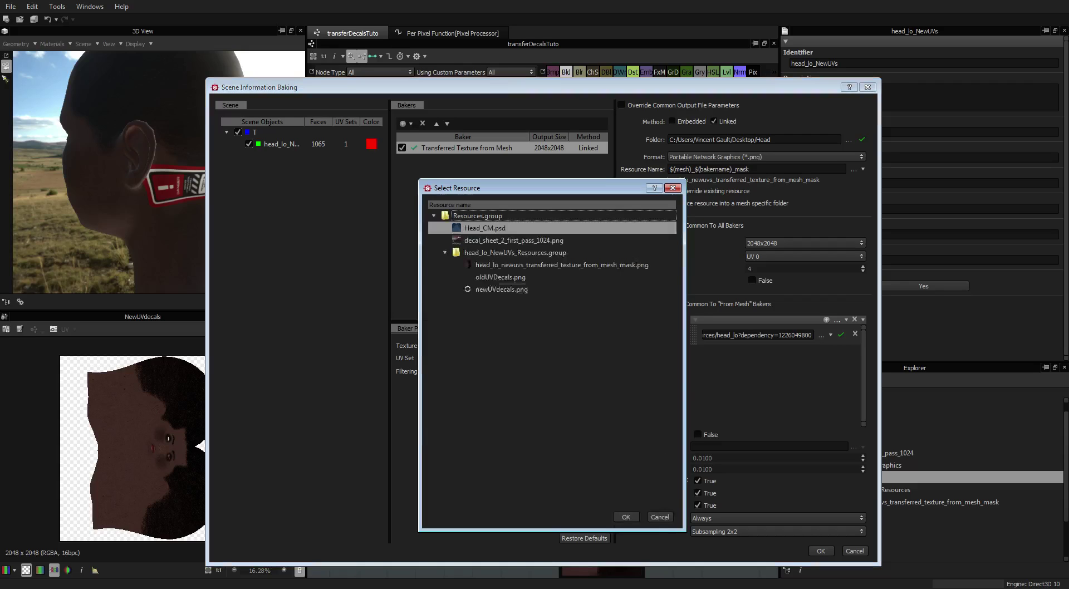
double_click(500, 277)
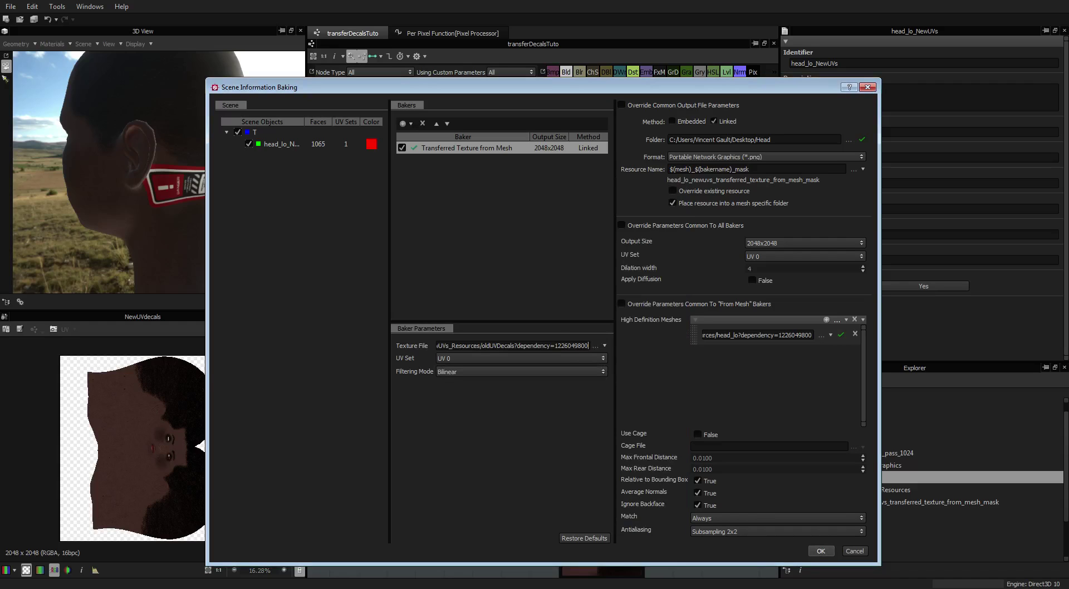
click(820, 551)
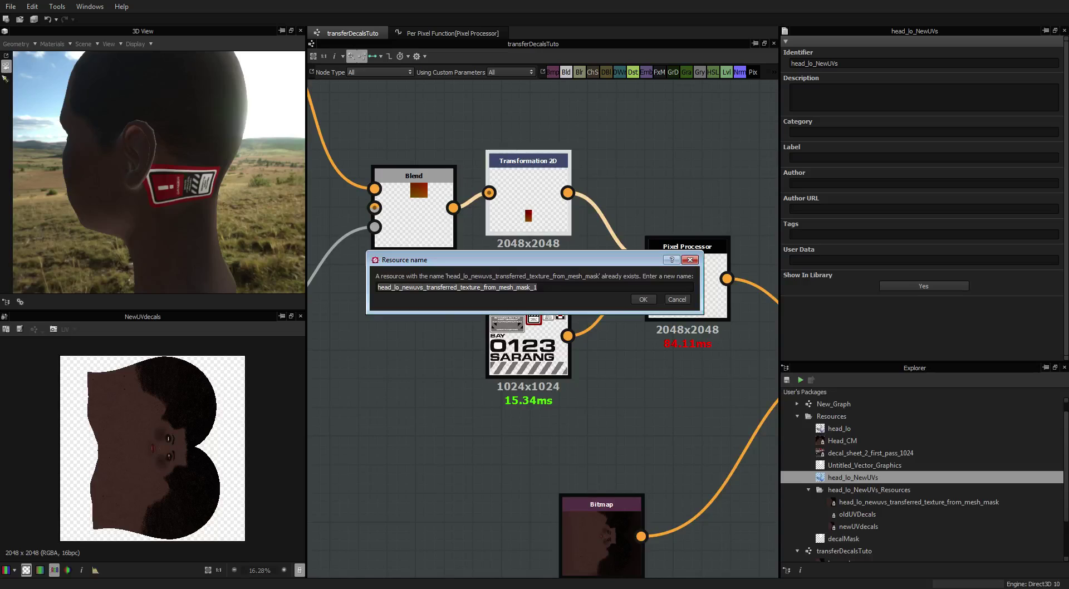
Name the baked resource newUVDecals and add it to the graph as a Bitmap node below the existing decal nodes
text(newUV)
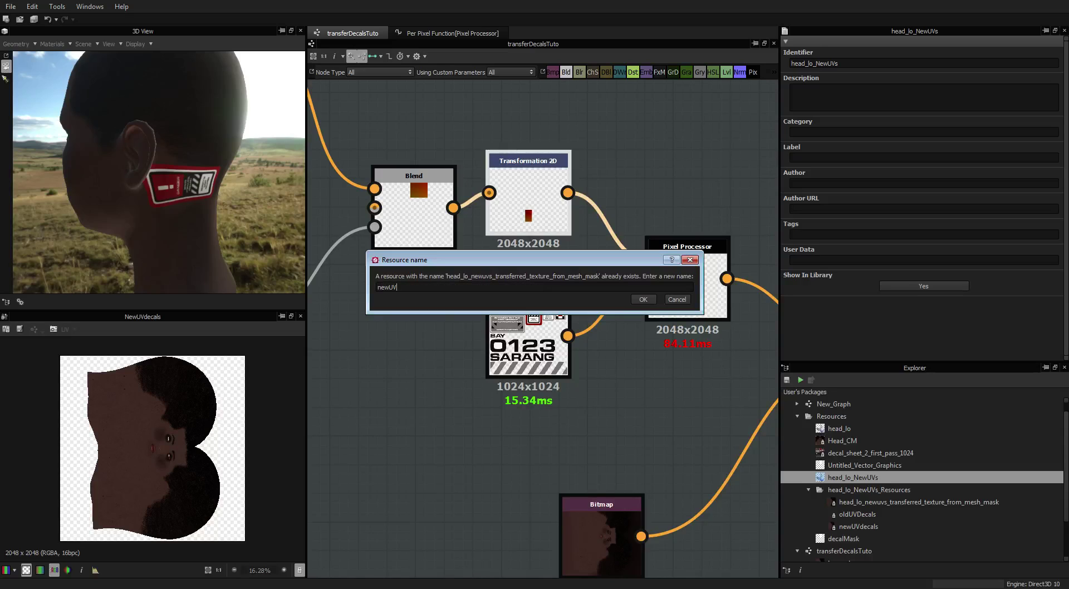
text(Decals)
click(643, 300)
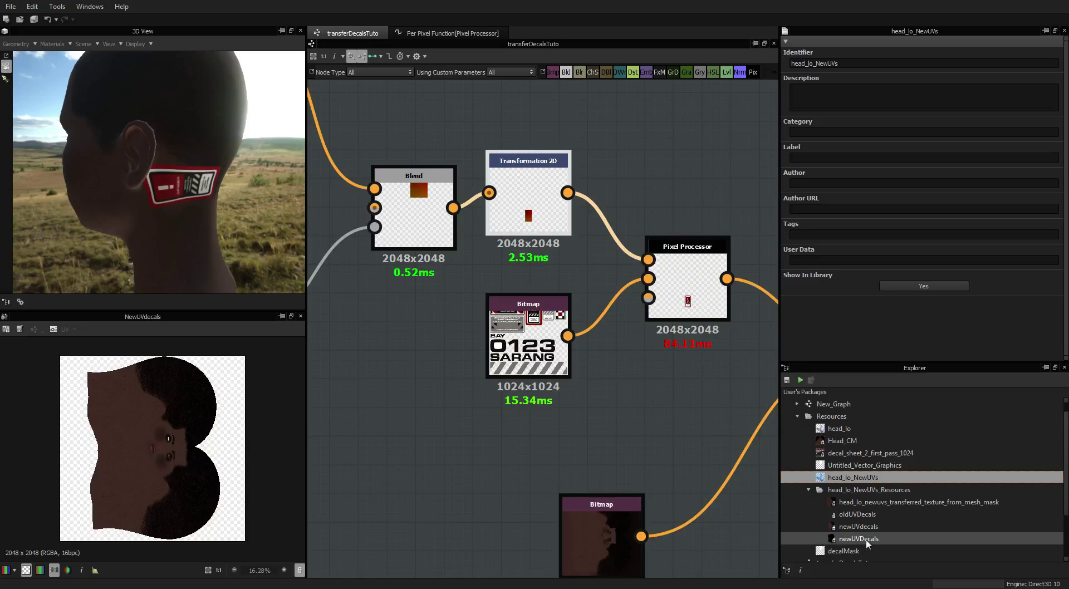
drag(861, 539, 392, 420)
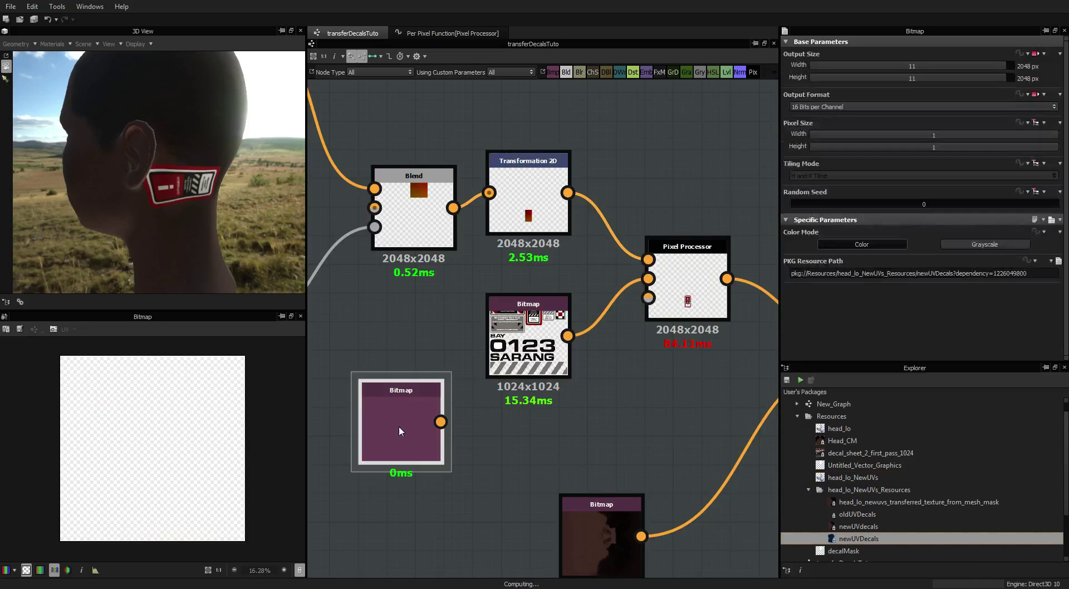
Examine the newUVDecals bitmap's decal patch and its transparency in the 2D preview
scroll(104, 465, up, 2)
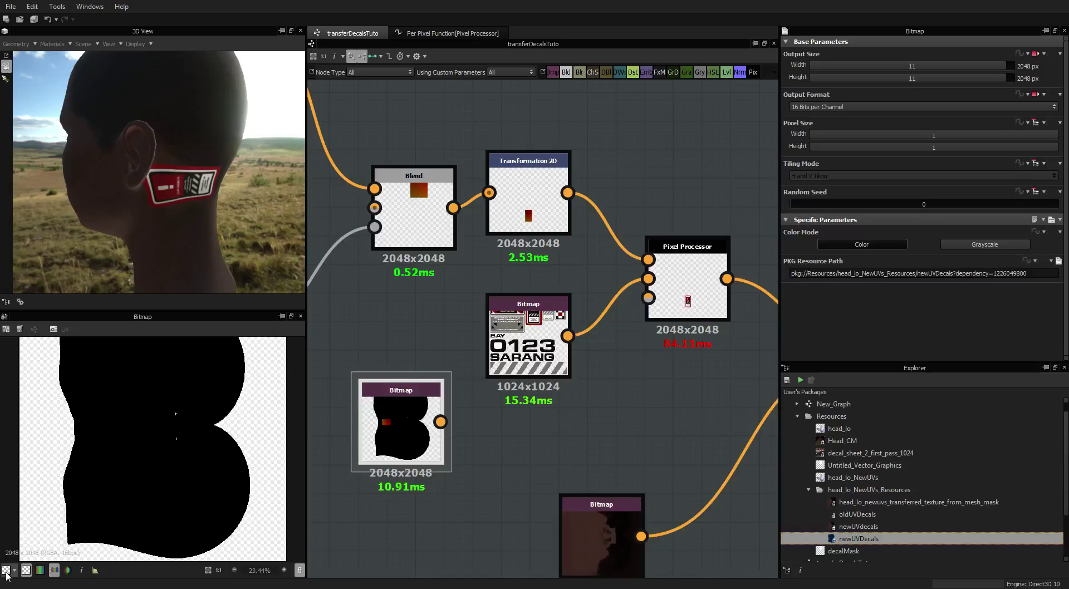
click(26, 570)
click(26, 571)
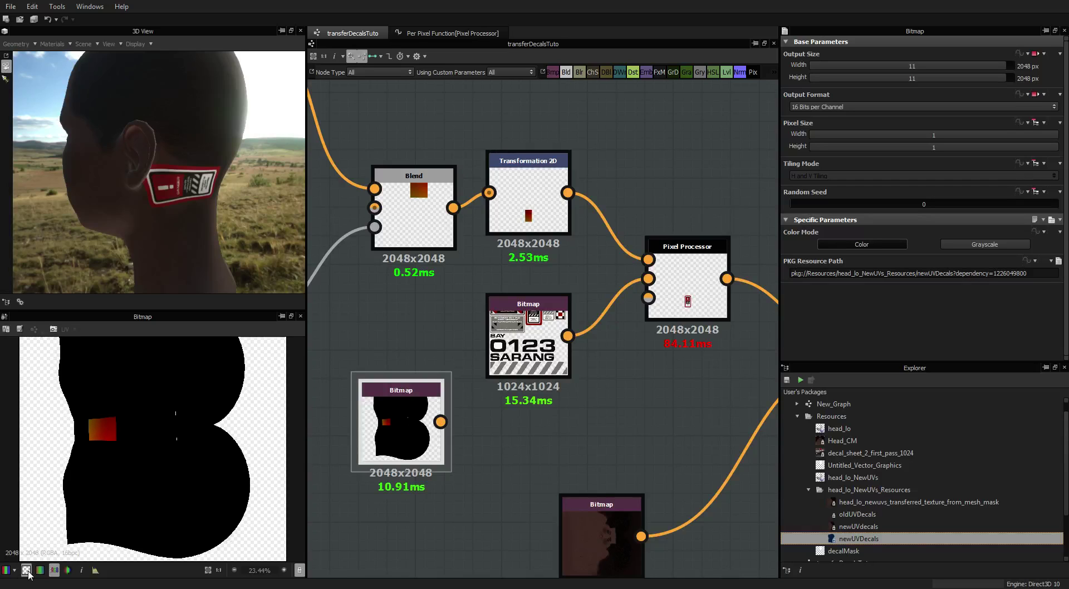
click(27, 570)
click(26, 570)
scroll(209, 401, down, 2)
scroll(205, 402, up, 2)
scroll(182, 407, up, 1)
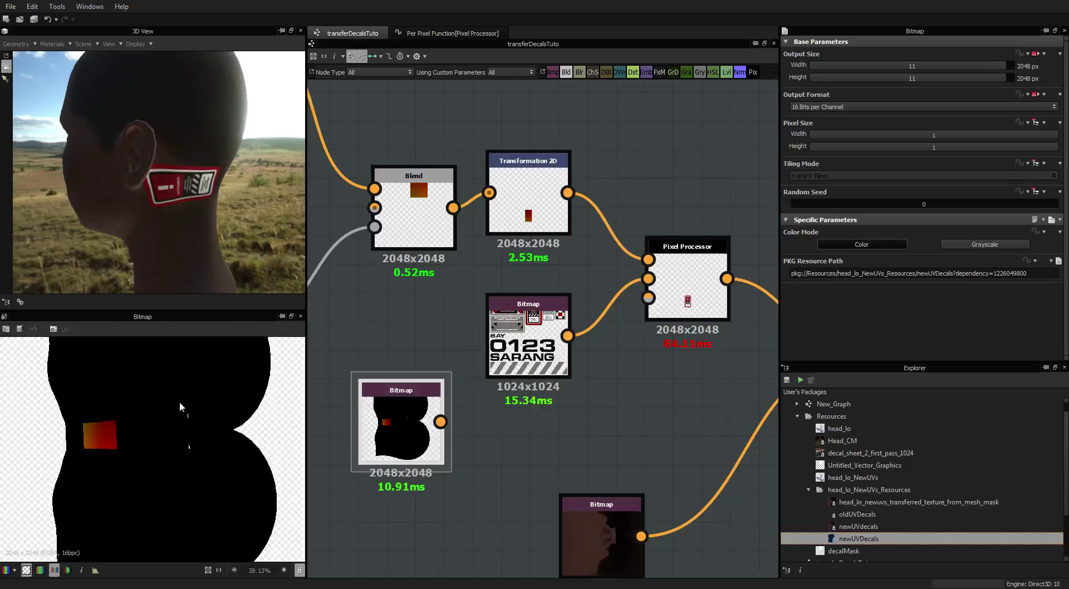
scroll(189, 407, down, 1)
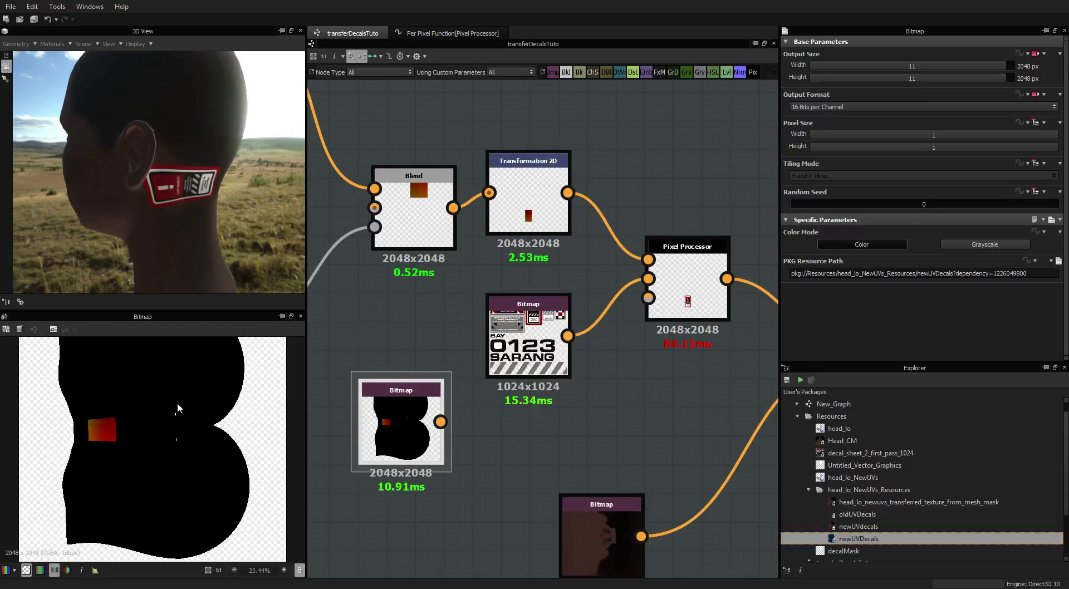
scroll(523, 399, down, 4)
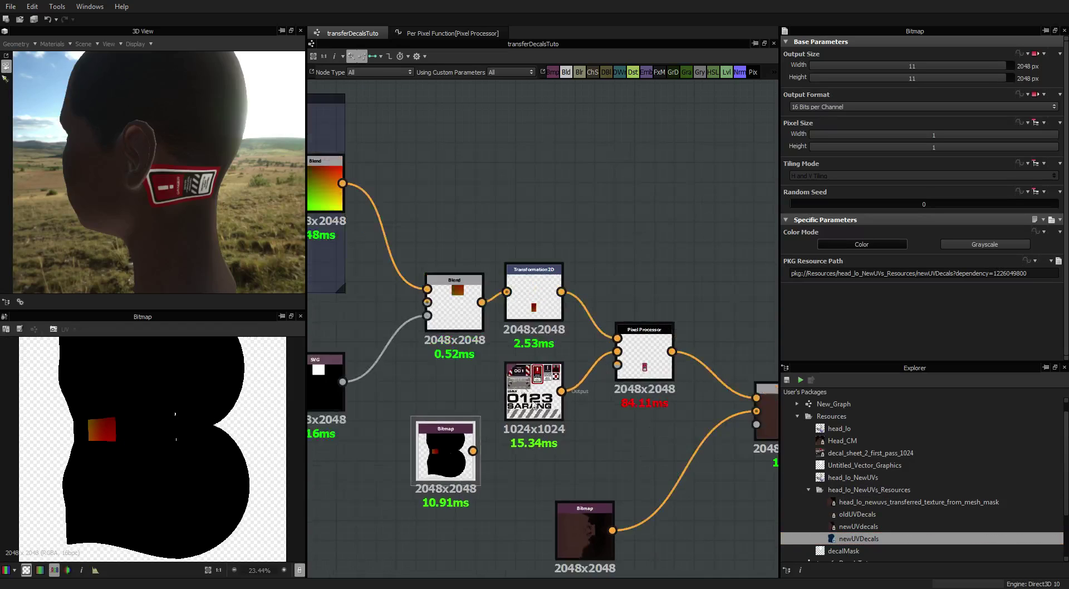
Add a Grayscale Conversion node above the Pixel Processor and feed it from the Transformation 2D output
mouse_move(460, 319)
middle_down()
mouse_move(549, 322)
mouse_move(449, 323)
middle_up()
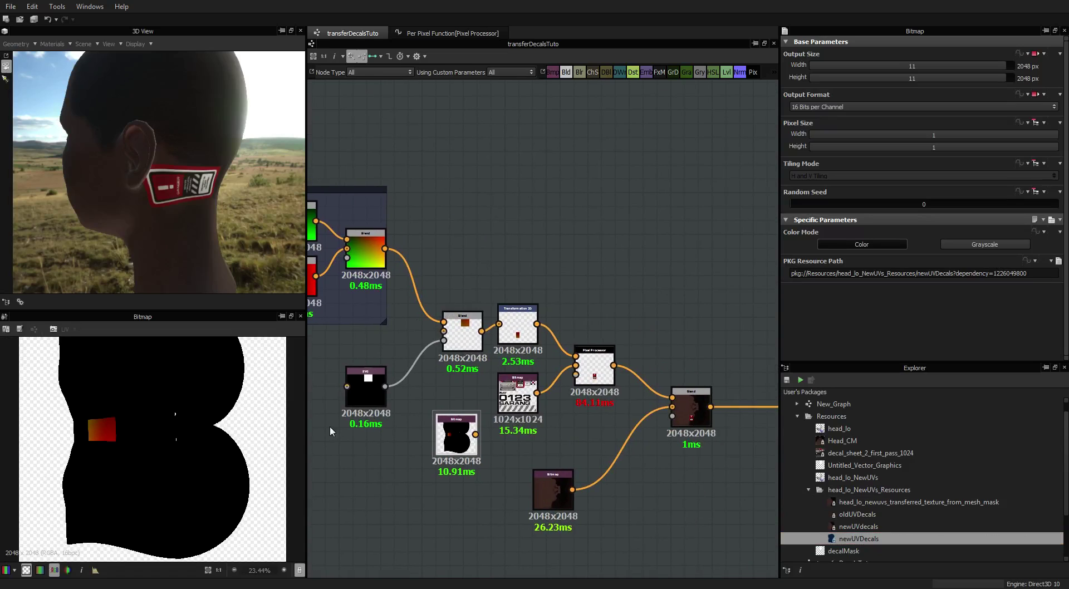
scroll(526, 328, up, 3)
scroll(583, 284, up, 4)
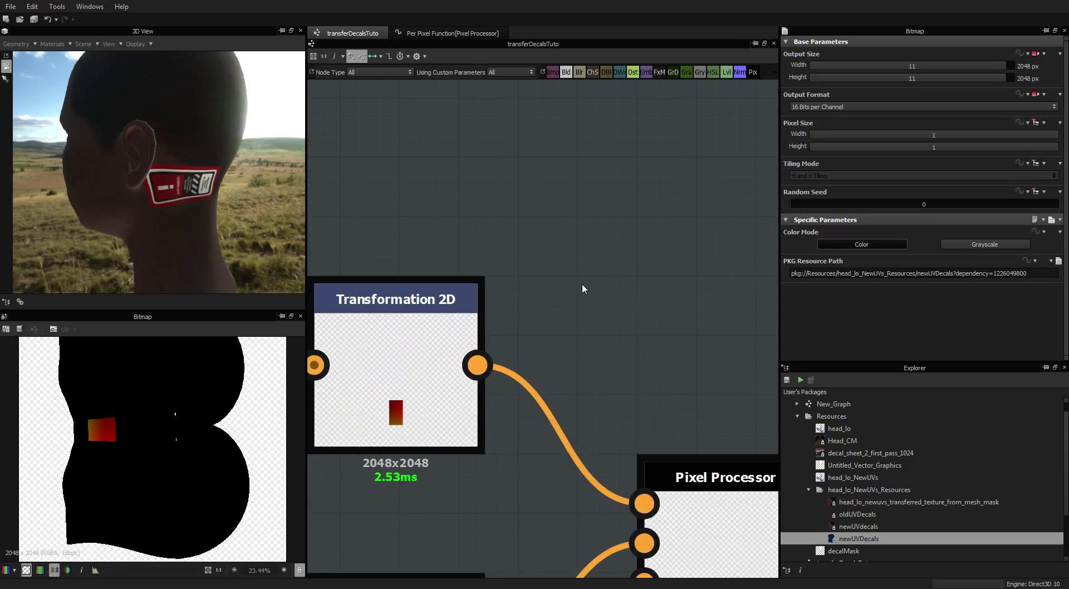
right_click(632, 239)
text(gray)
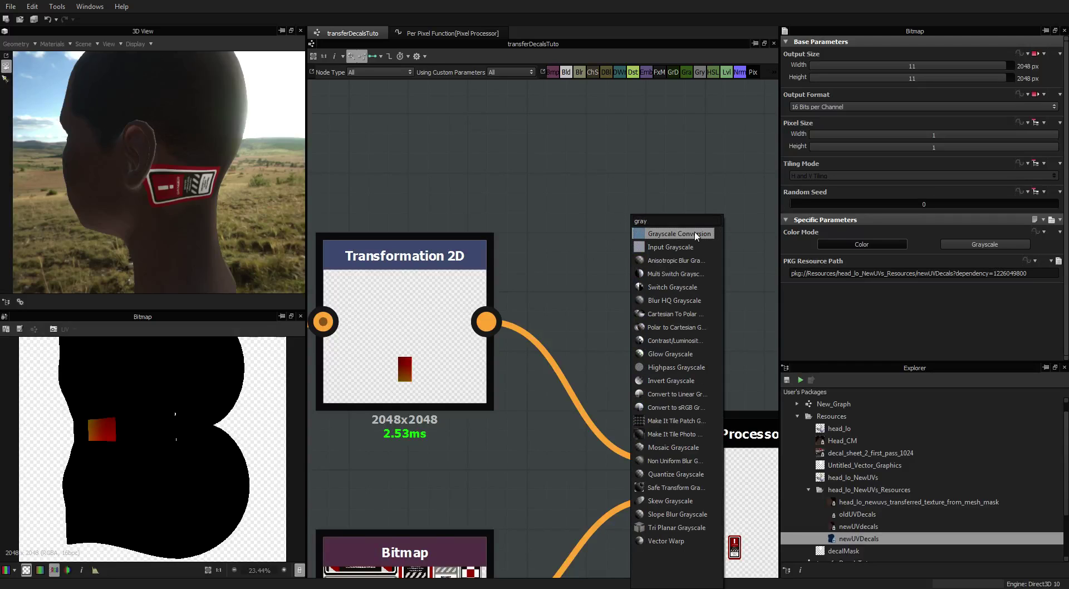
click(697, 235)
drag(487, 322, 529, 278)
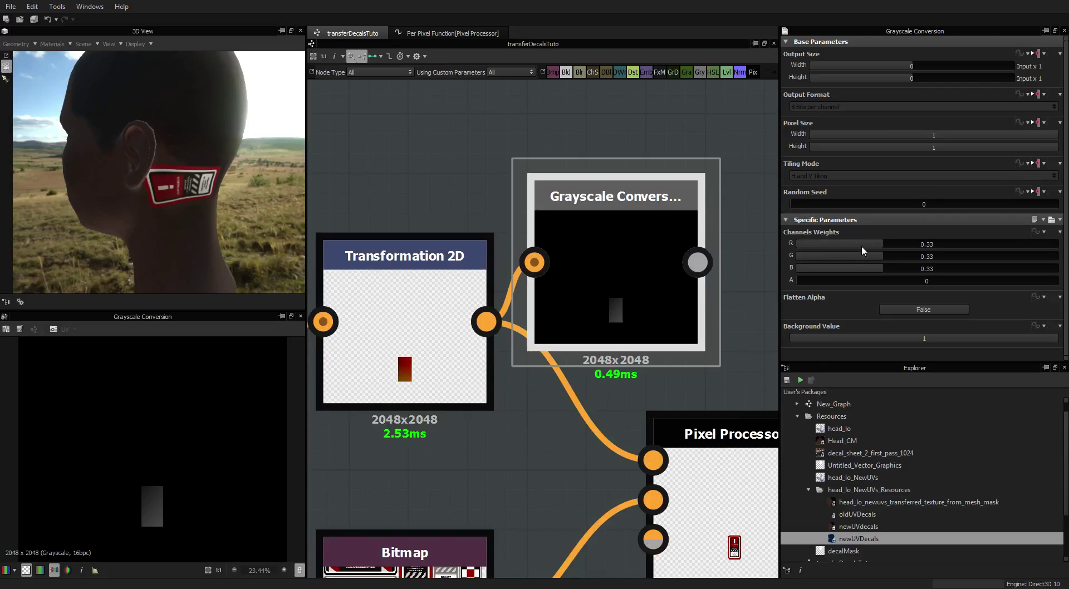
Set the Grayscale Conversion channel weights to 0 for R, G and B and 1 for A
drag(869, 244, 799, 256)
drag(835, 268, 989, 282)
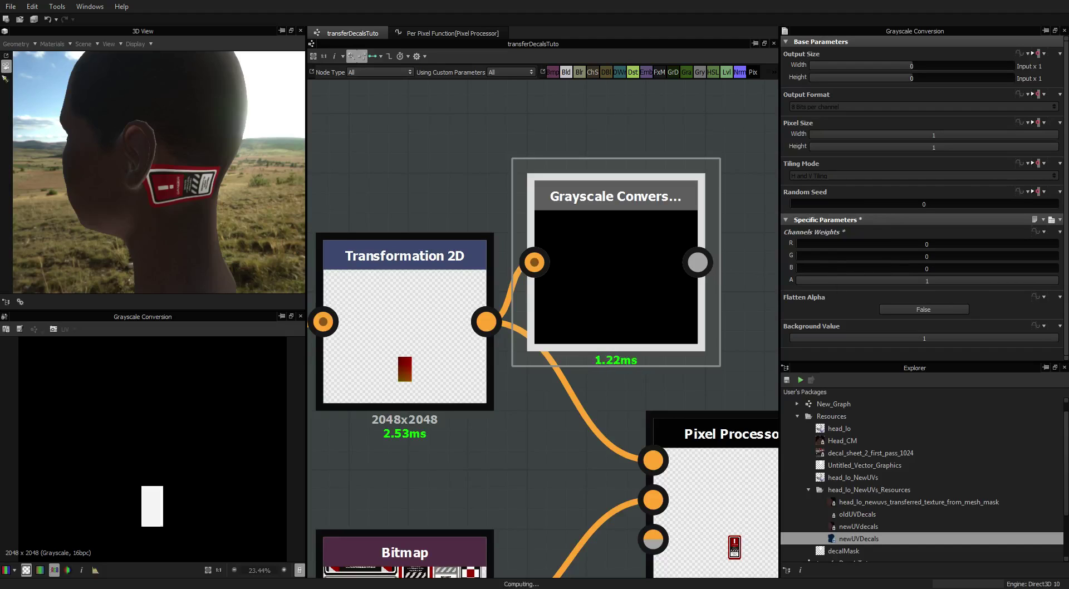
scroll(768, 231, down, 2)
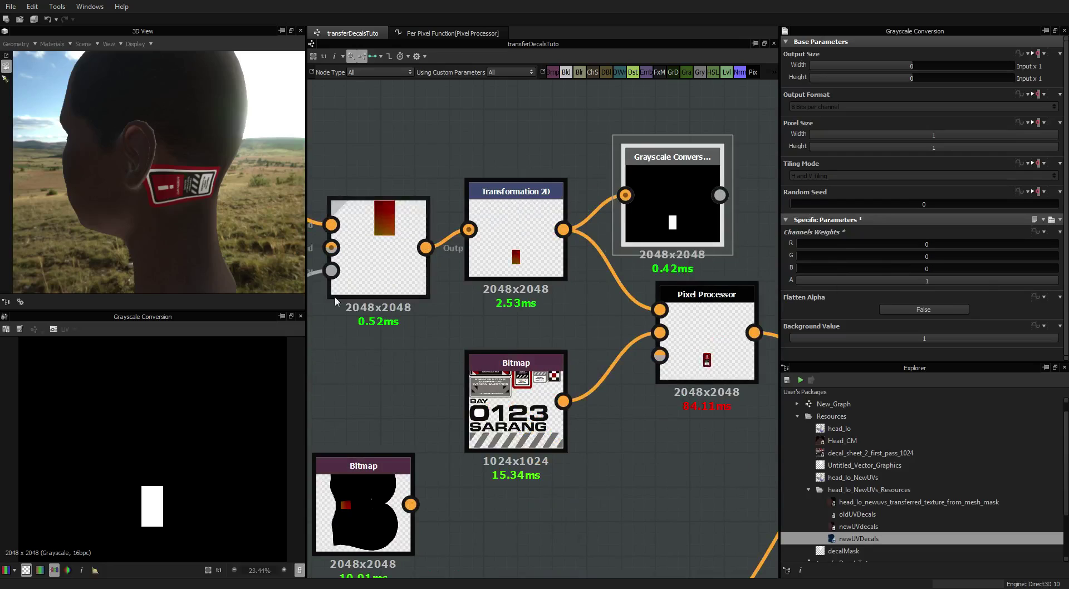
Save the grayscale mask over oldUVMask.png in the Head folder and link it into head_lo_NewUVs_Resources
click(7, 329)
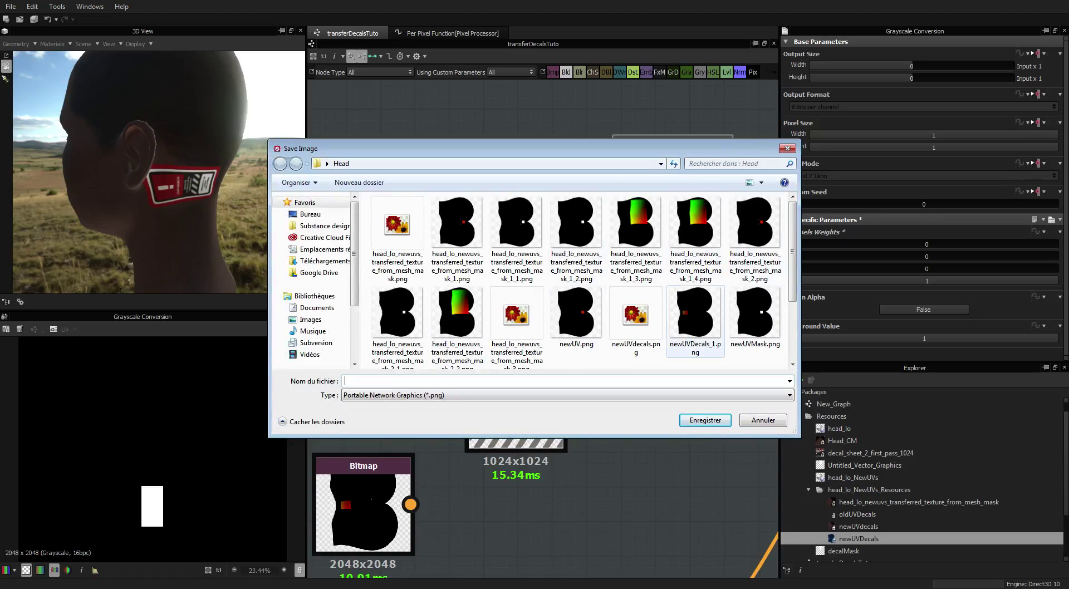
click(635, 223)
scroll(635, 223, down, 1)
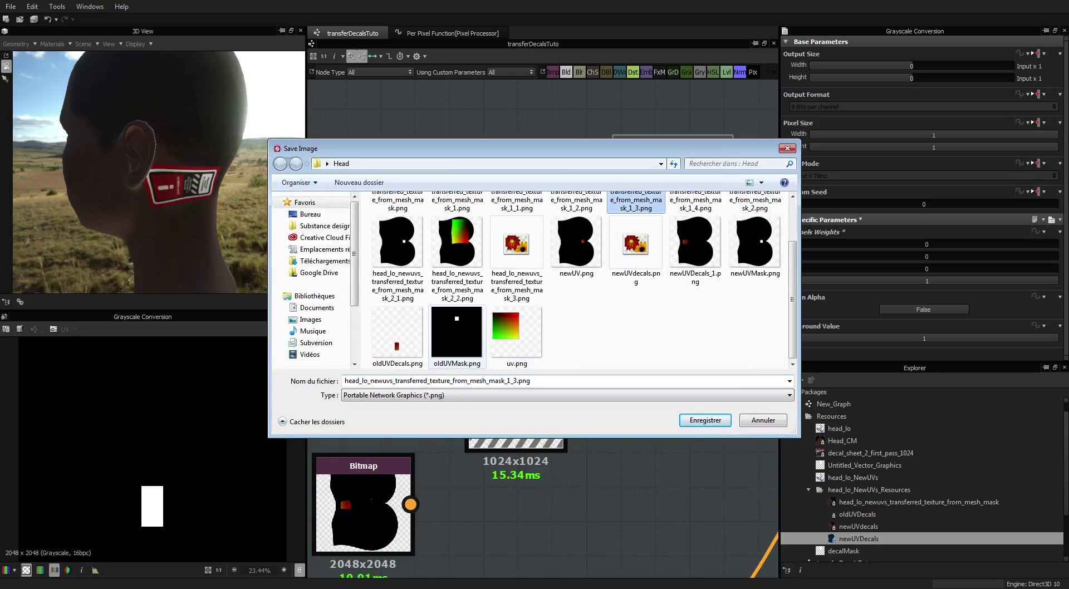
click(456, 334)
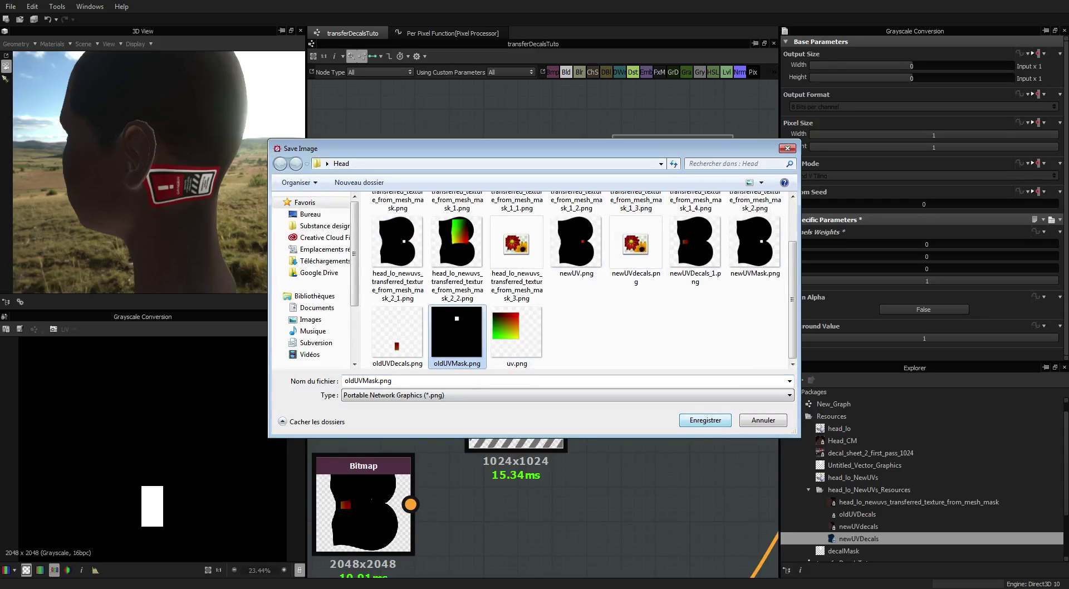
key(Return)
key(Return)
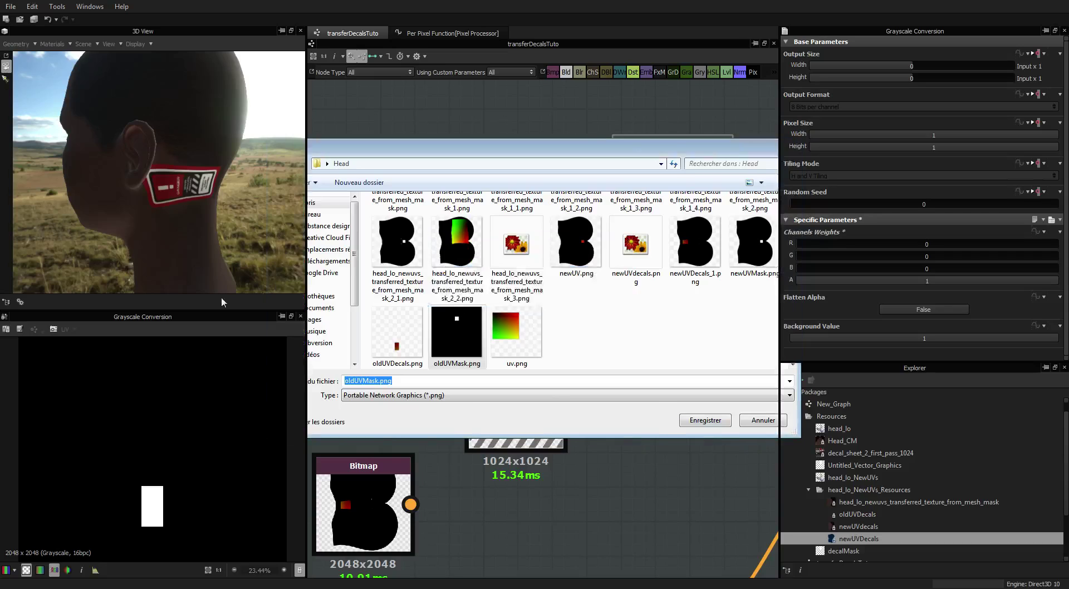
drag(33, 438, 891, 494)
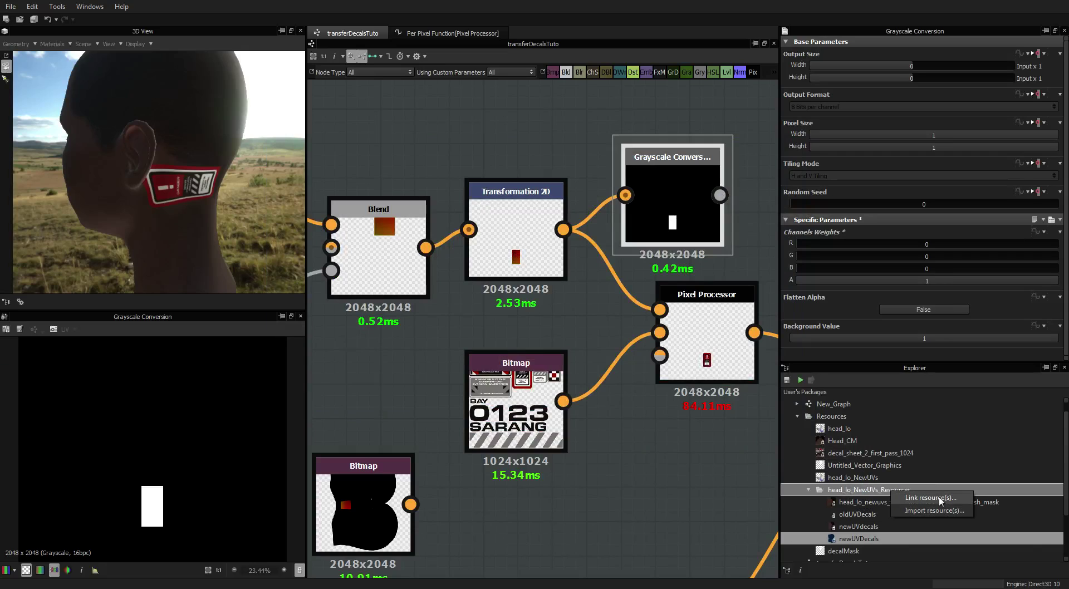
click(930, 498)
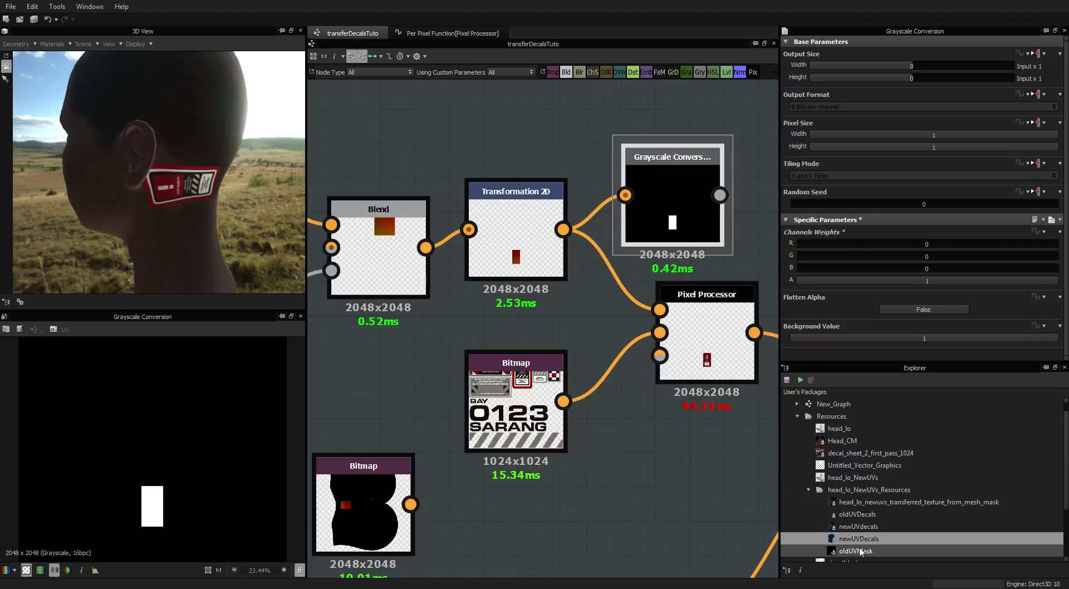
drag(860, 551, 432, 497)
middle_drag(484, 524, 558, 394)
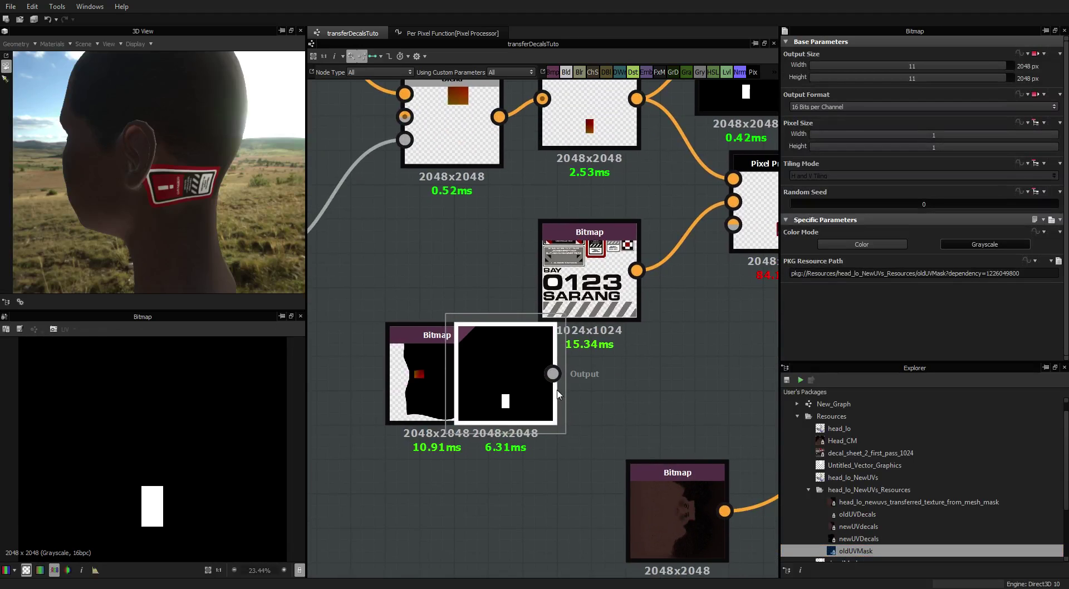
drag(523, 376, 591, 411)
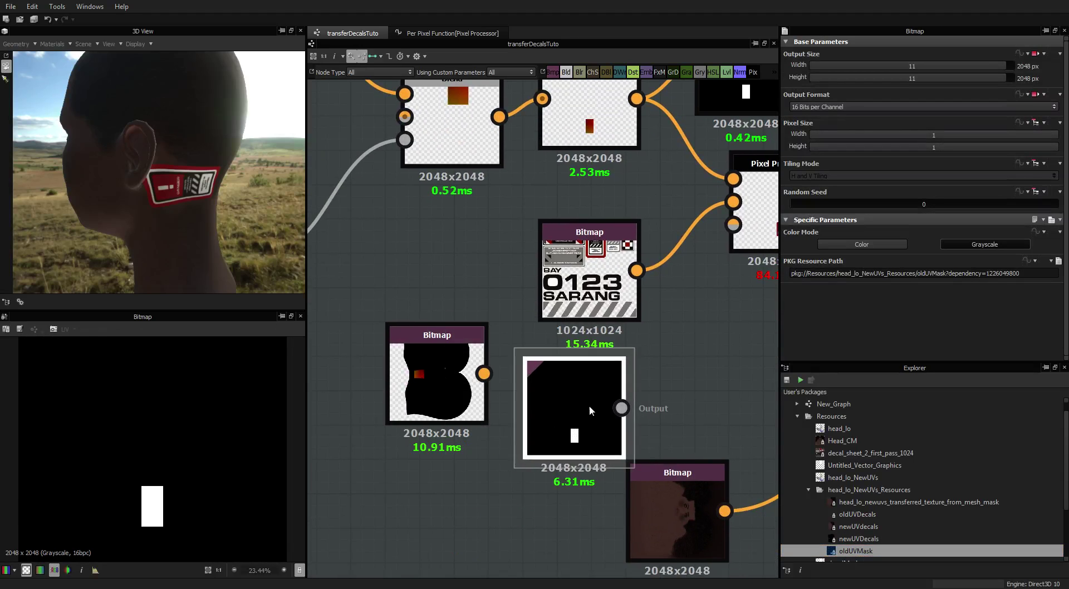
key(Delete)
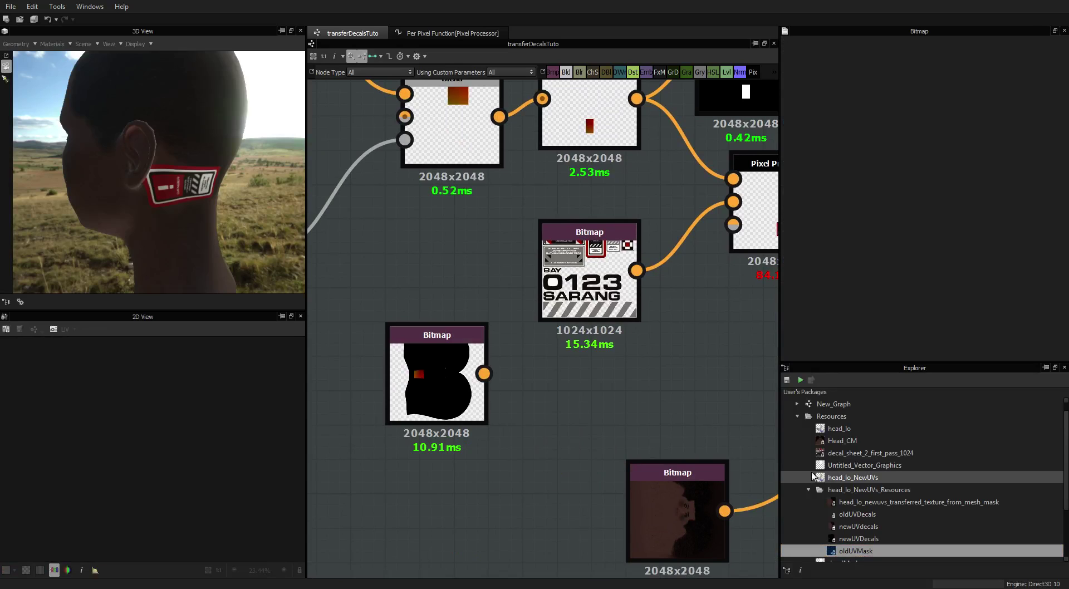
Open the model information baking setup for head_lo_NewUVs and set the filtering mode to Nearest and the dilation width to 0
right_click(836, 482)
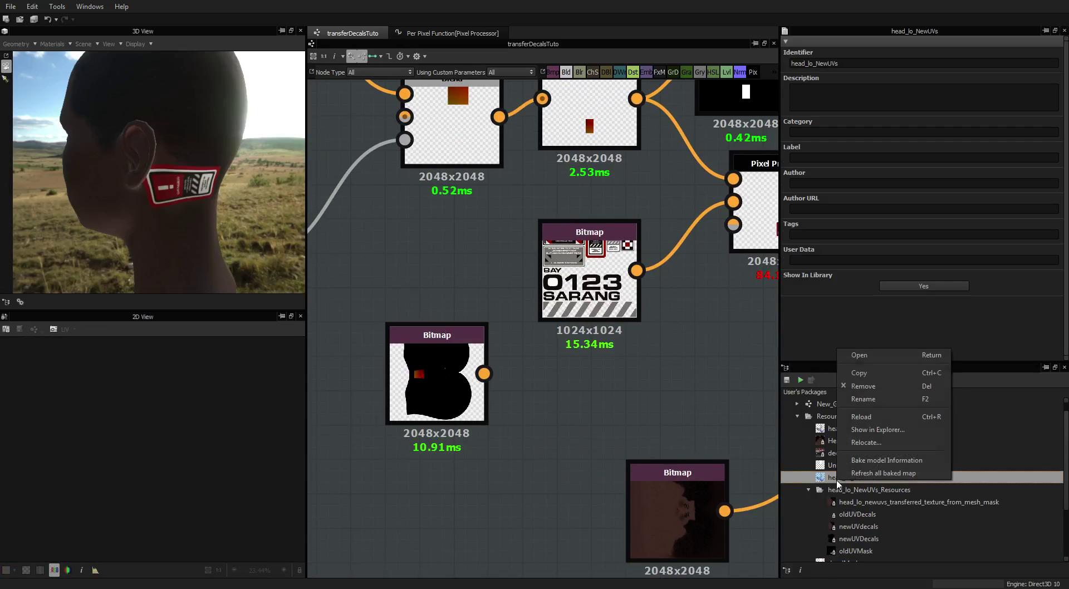
click(905, 464)
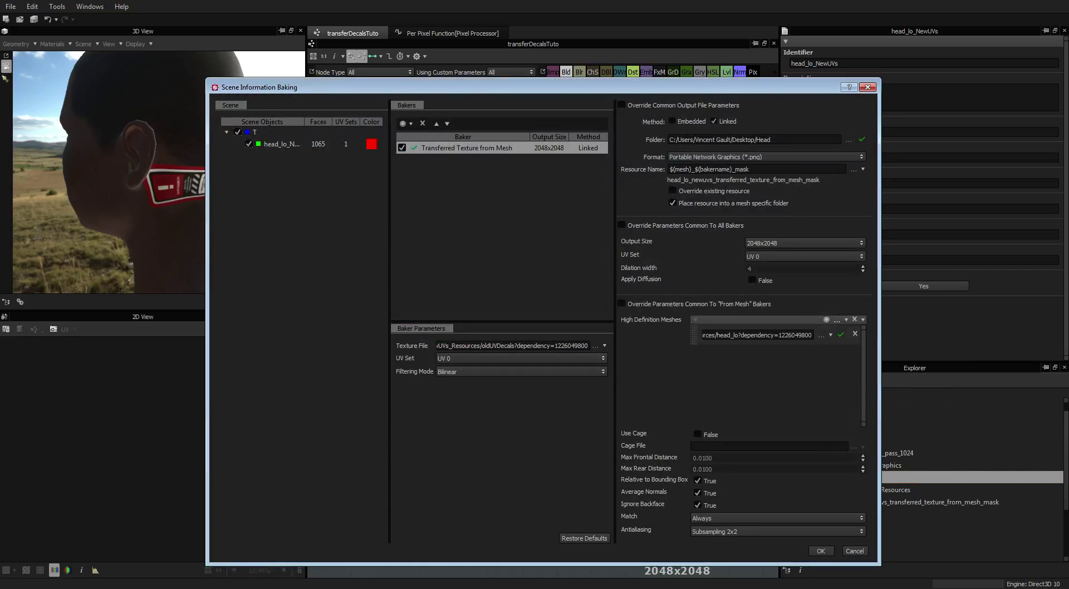
key(Up)
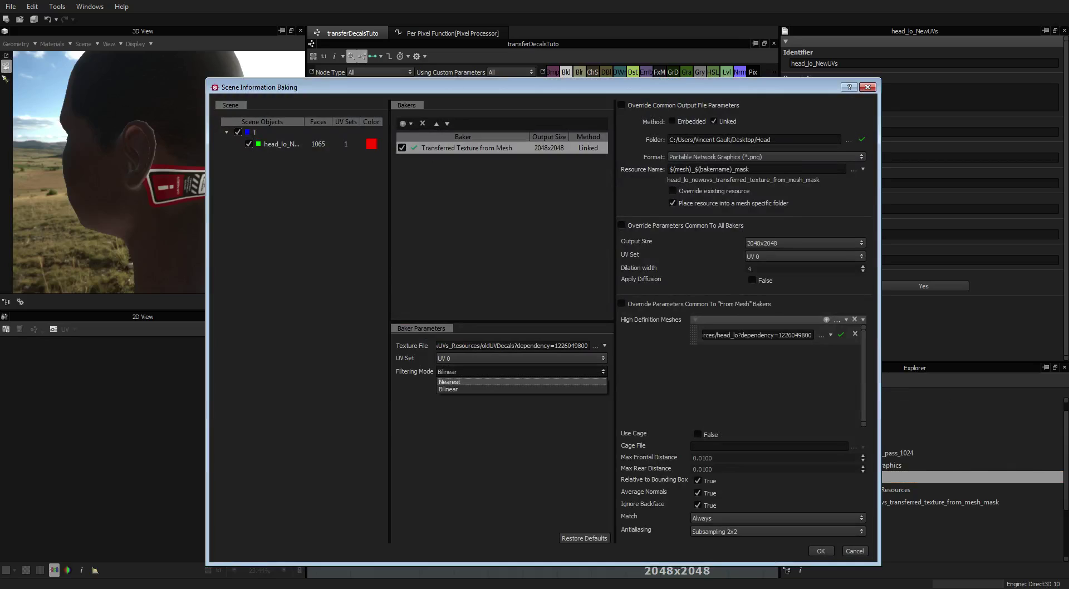
key(Return)
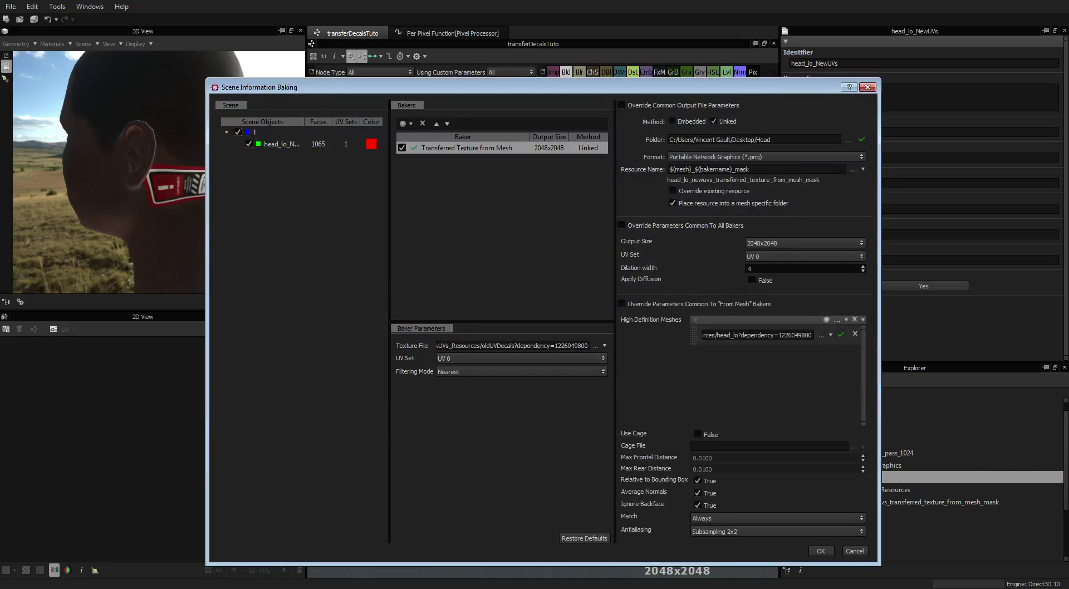
double_click(749, 269)
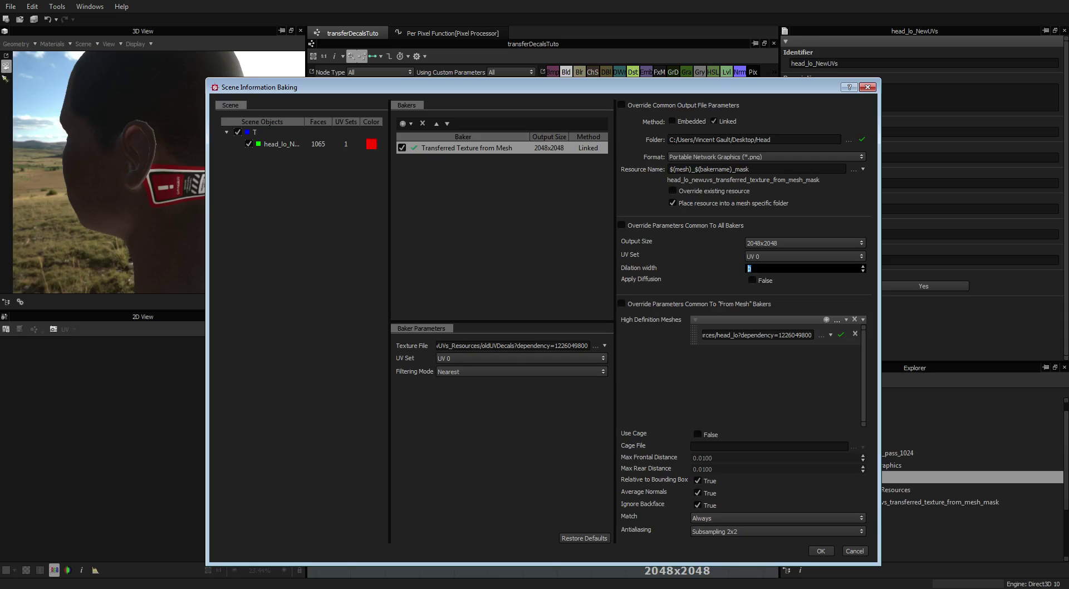
Use the oldUVMask.png resource as the baker's texture file and run the bake
click(595, 345)
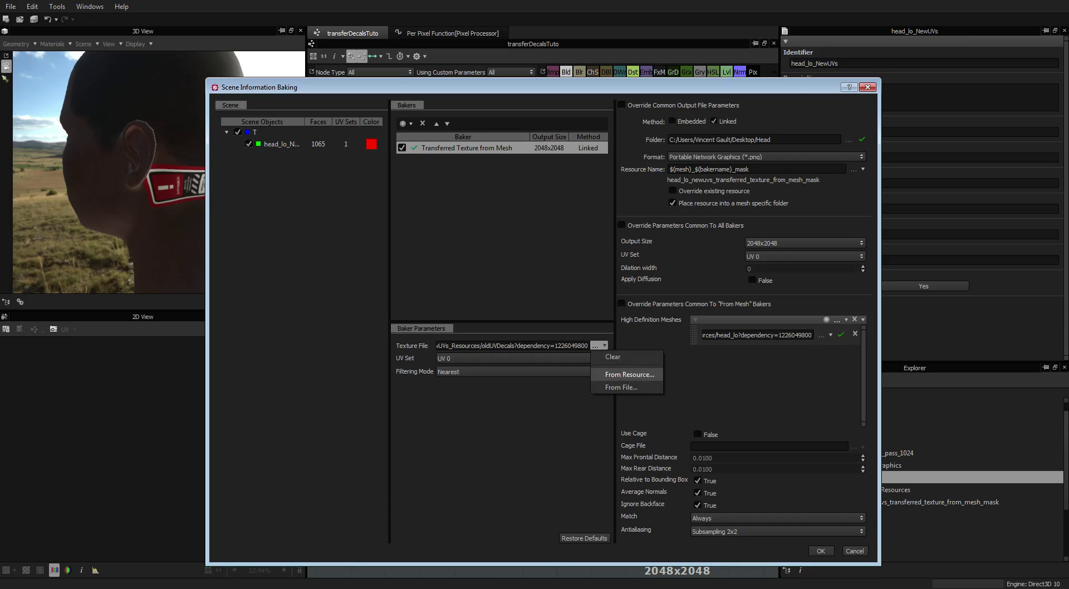
click(629, 374)
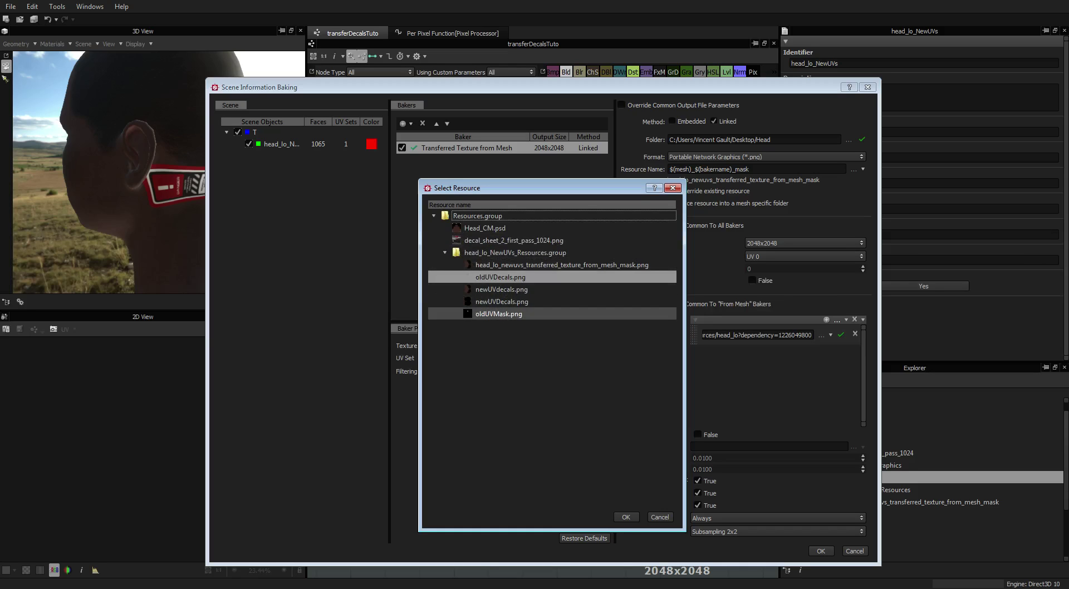
double_click(498, 313)
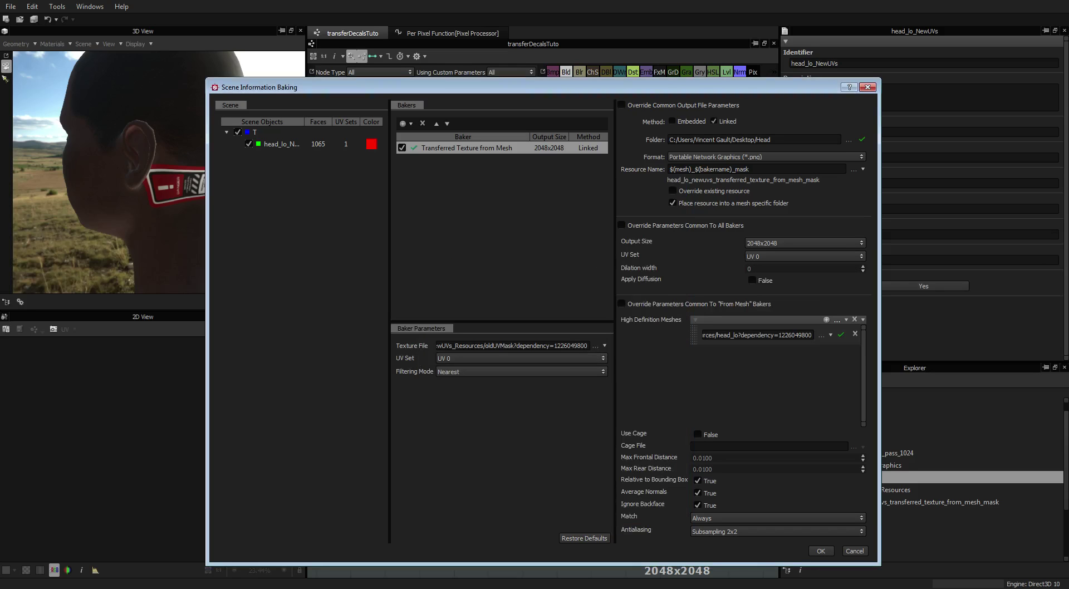
click(821, 551)
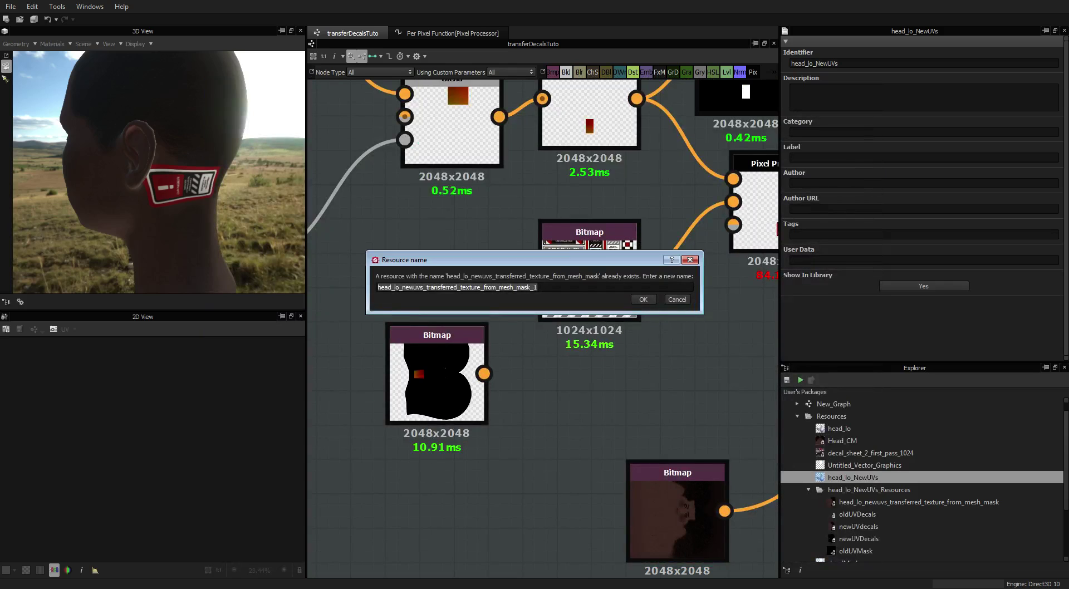
Name the baked resource newUVmask and add it to the graph as a Bitmap node below the newUVDecals bitmap
text(newUVmask)
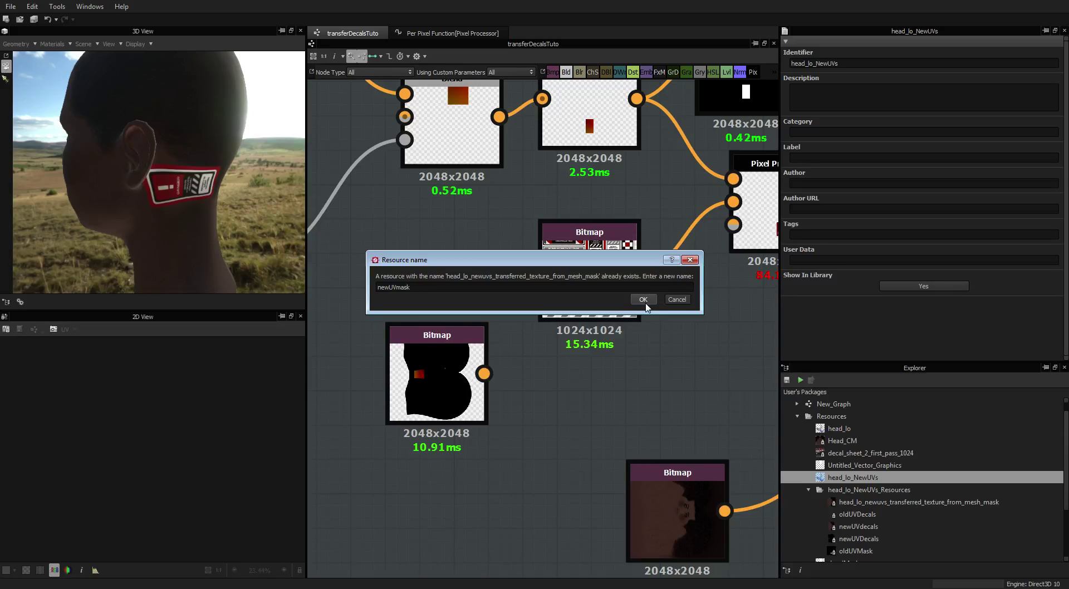
key(Return)
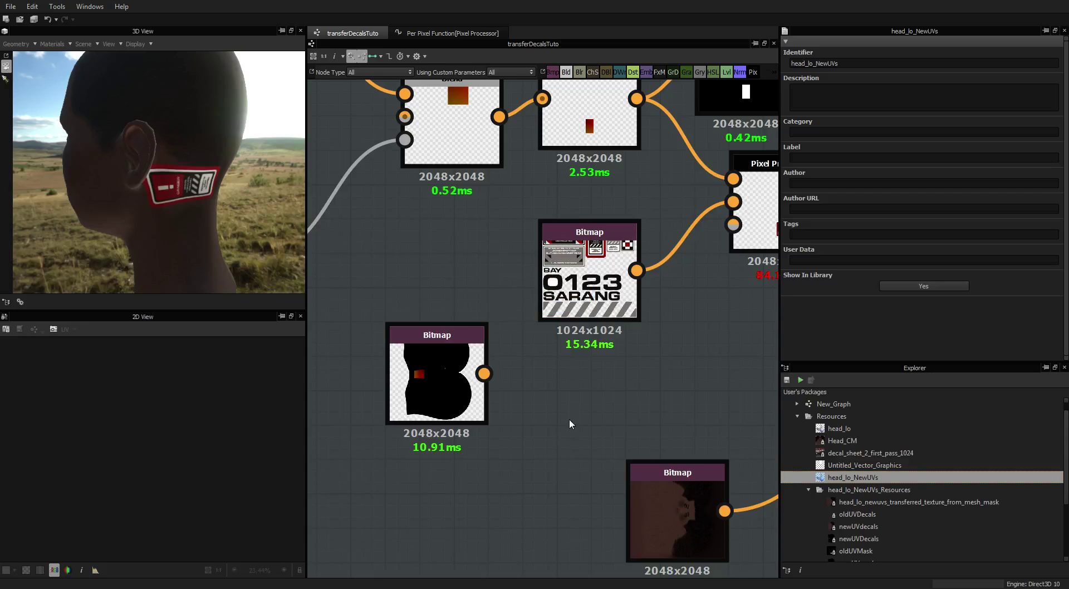
scroll(878, 503, down, 2)
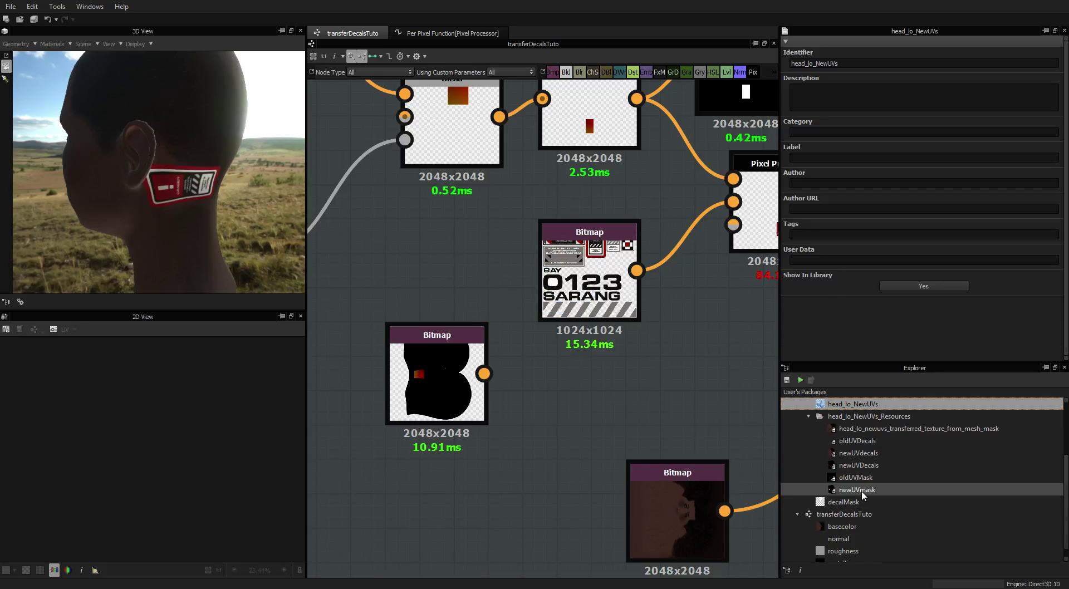
drag(857, 489, 440, 498)
Add a Blend node beside the two new bitmaps and connect the newUVDecals bitmap to its foreground input
scroll(660, 128, down, 3)
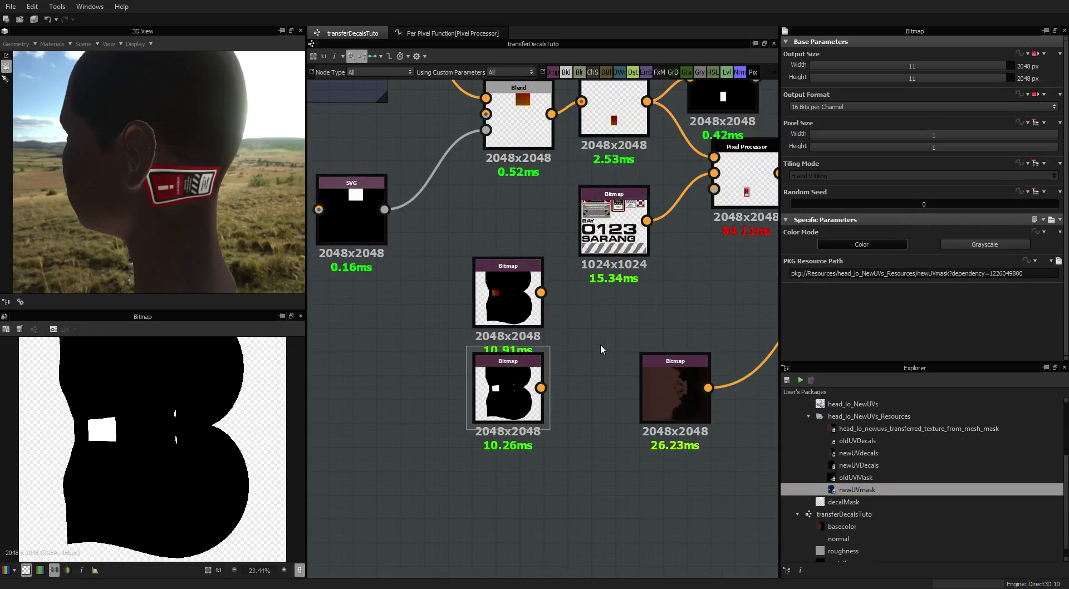
key(space)
text(blend)
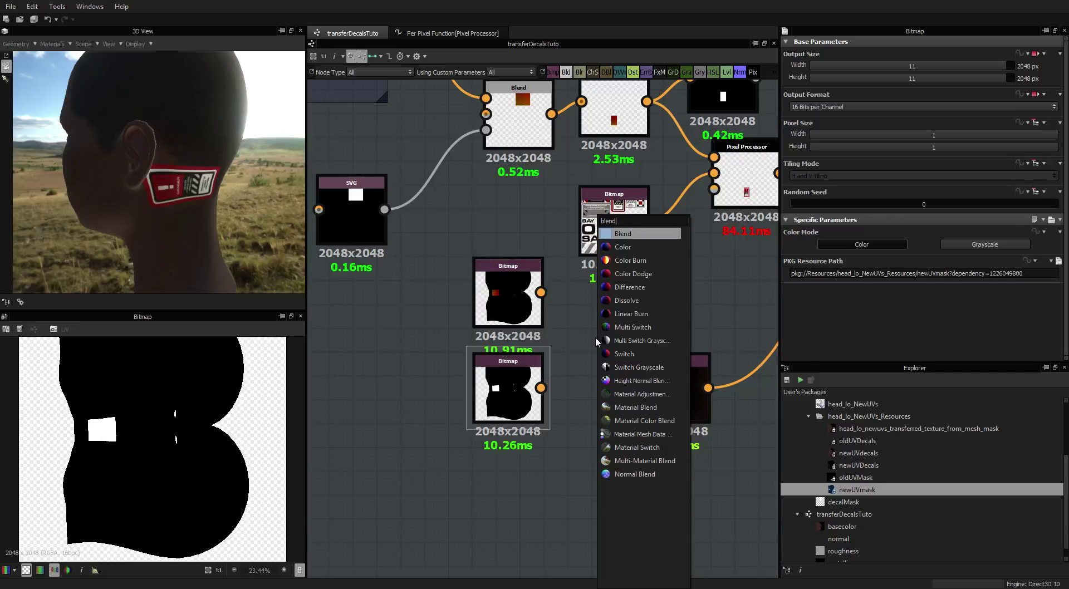
click(622, 234)
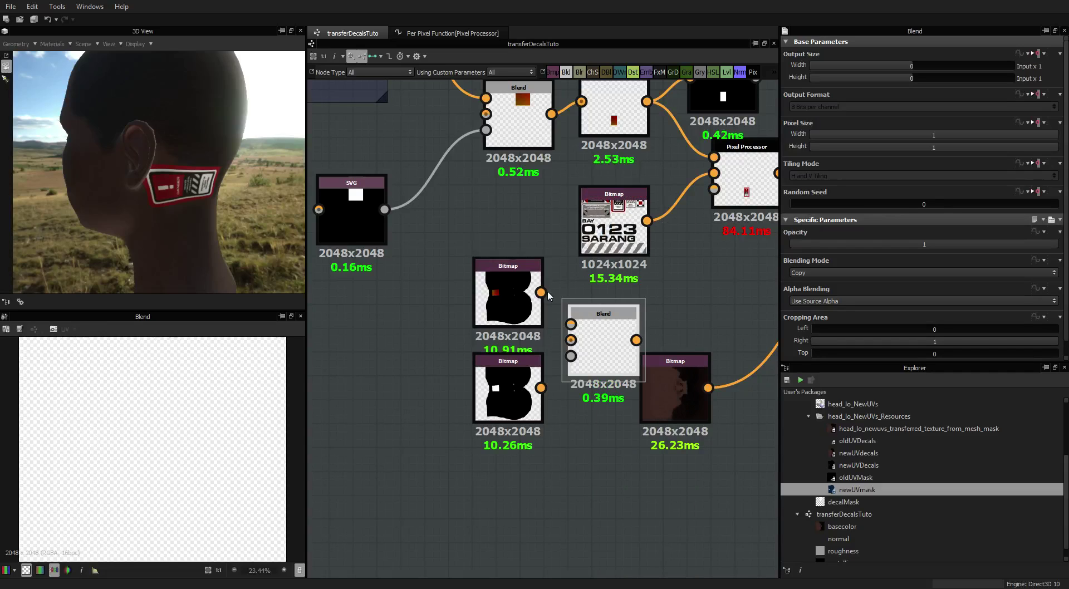
drag(540, 292, 570, 324)
Set the newUVmask bitmap's color mode to Grayscale and connect it to the Blend node's opacity input
mouse_move(540, 387)
mouse_down()
mouse_move(571, 340)
mouse_move(573, 364)
mouse_move(553, 372)
mouse_up()
click(946, 245)
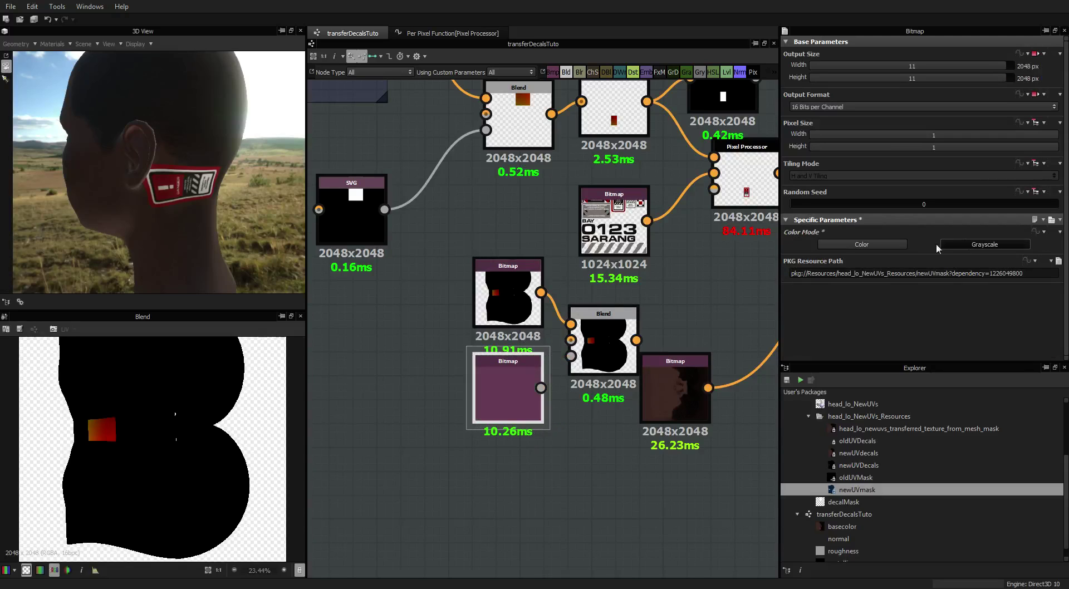
drag(540, 388, 571, 356)
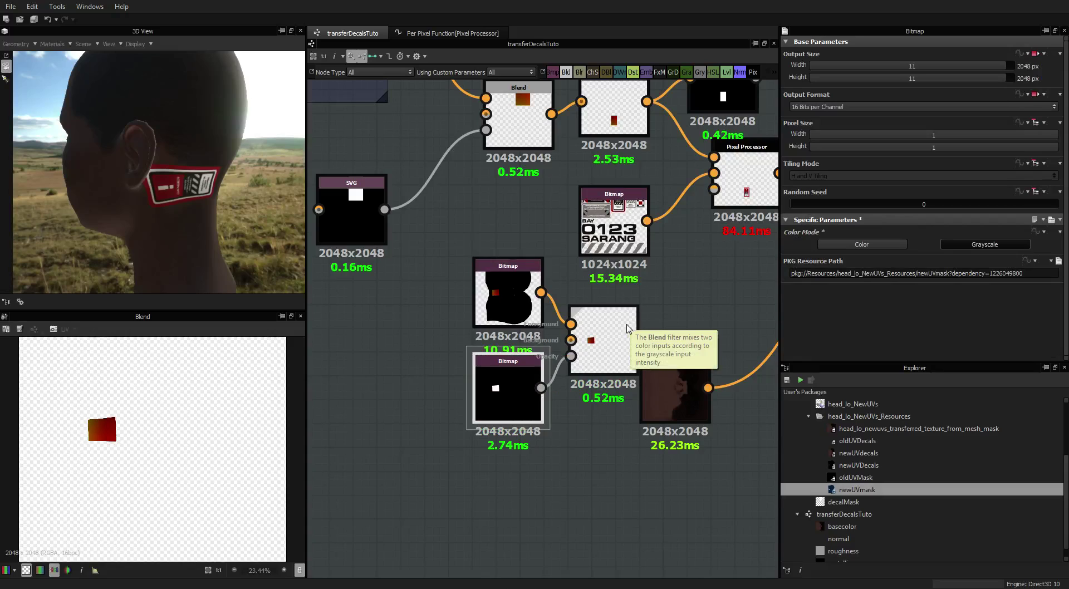
Select the new Blend node with its two bitmaps and examine how the mask isolates the decal's UV patch
click(618, 334)
middle_drag(435, 284, 395, 300)
drag(395, 300, 566, 415)
scroll(490, 311, up, 5)
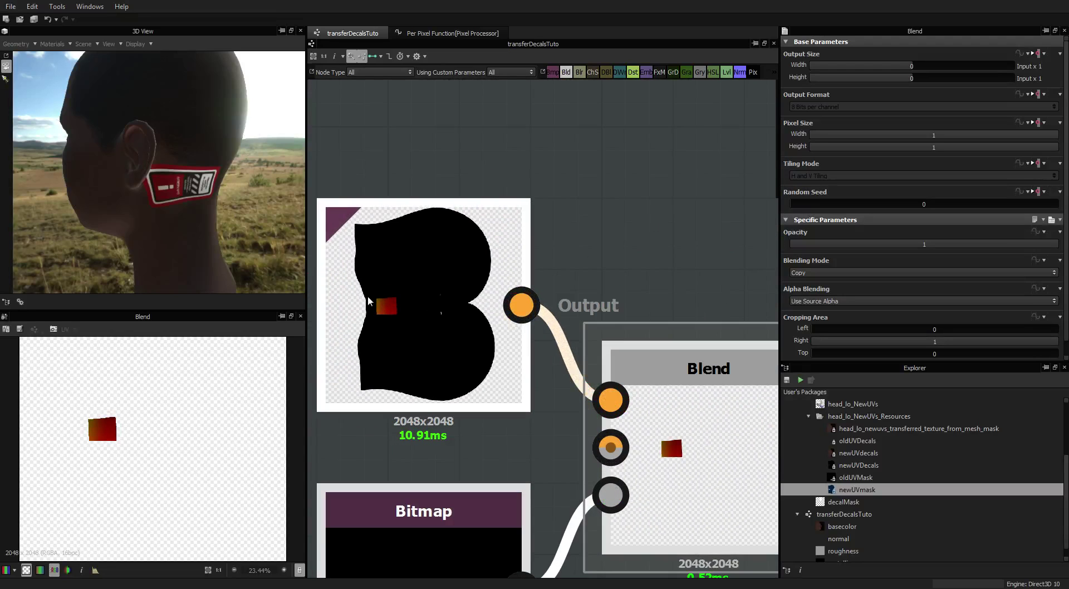
scroll(490, 298, down, 3)
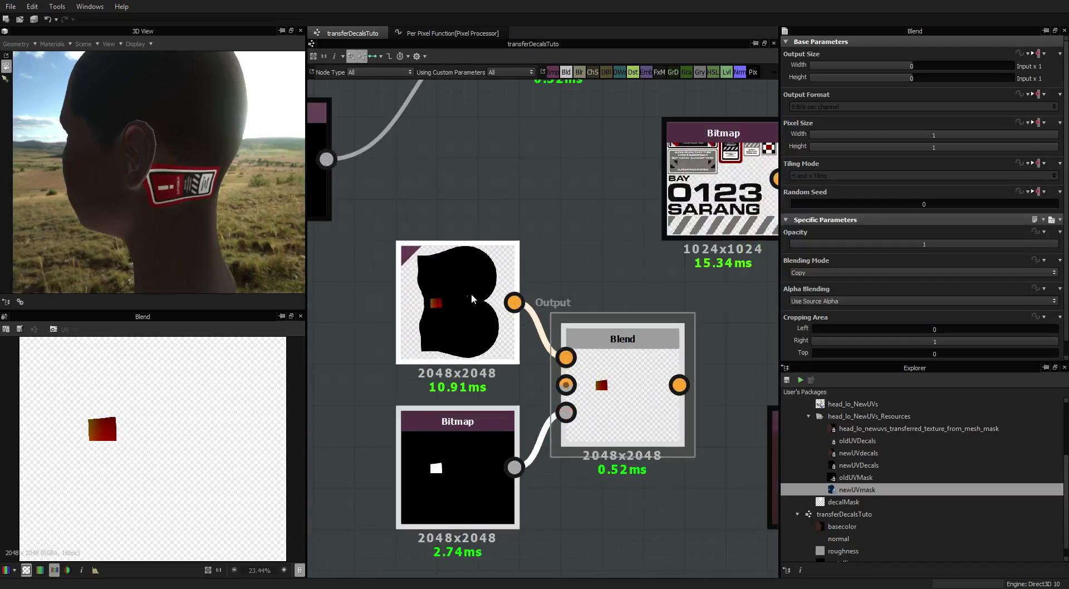
scroll(518, 309, down, 3)
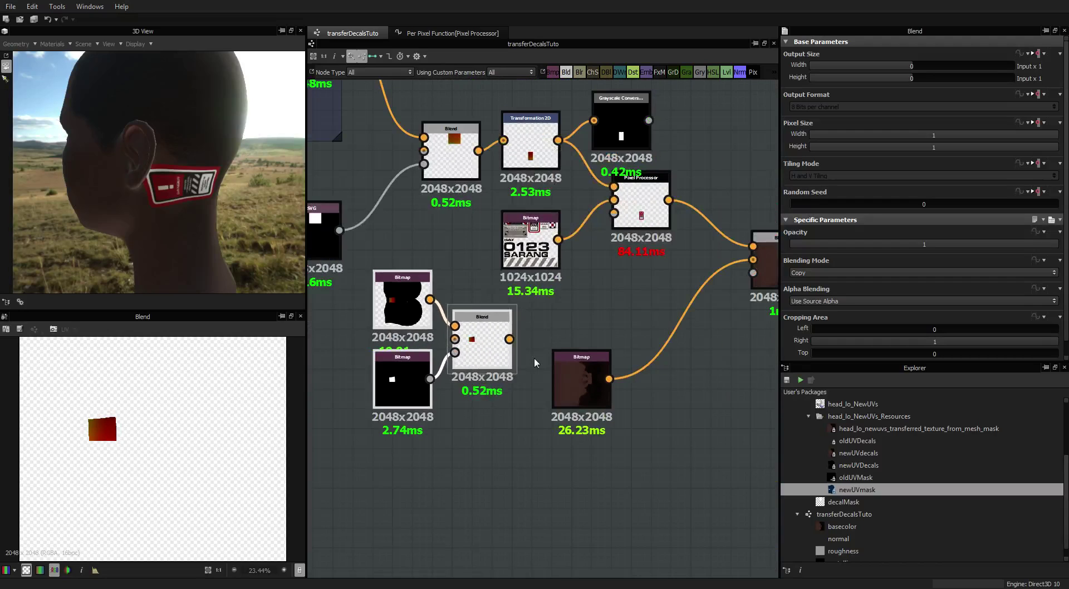
Feed the new masked UV Blend into the Pixel Processor's first input and inspect the decal's edges on the head mesh
drag(509, 339, 612, 189)
mouse_move(188, 189)
mouse_down()
mouse_move(159, 192)
mouse_move(293, 150)
mouse_move(178, 215)
mouse_move(190, 179)
mouse_up()
scroll(220, 227, up, 5)
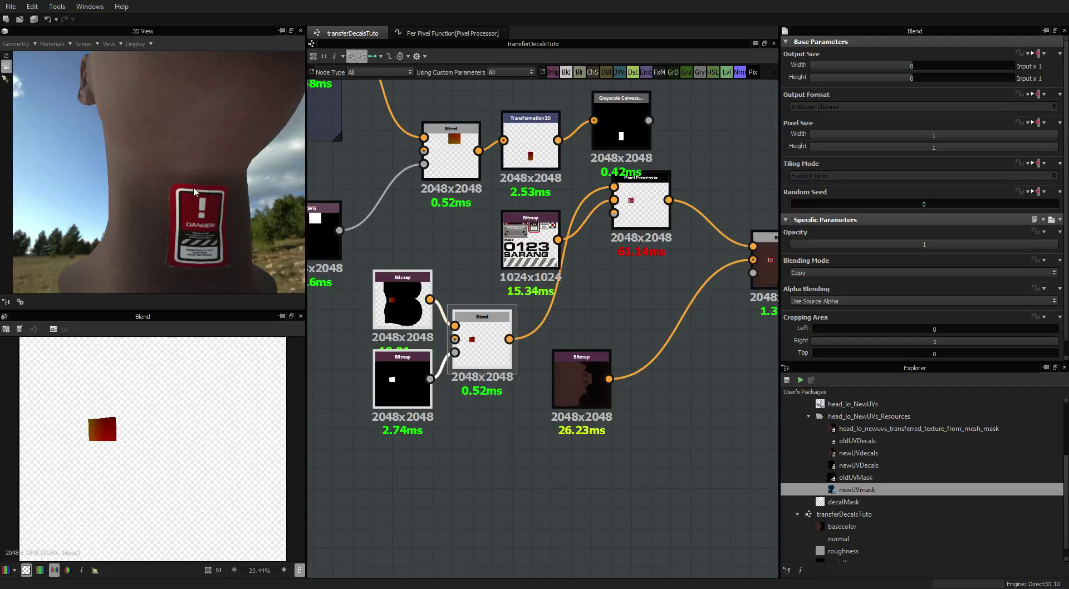
drag(220, 227, 111, 115)
scroll(183, 186, up, 3)
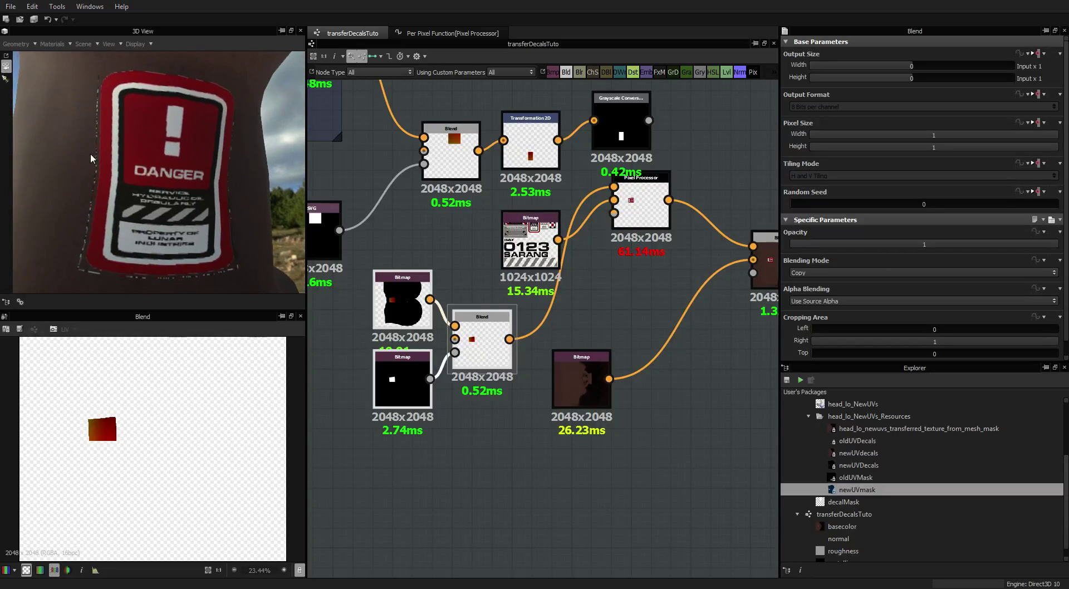
drag(256, 222, 219, 221)
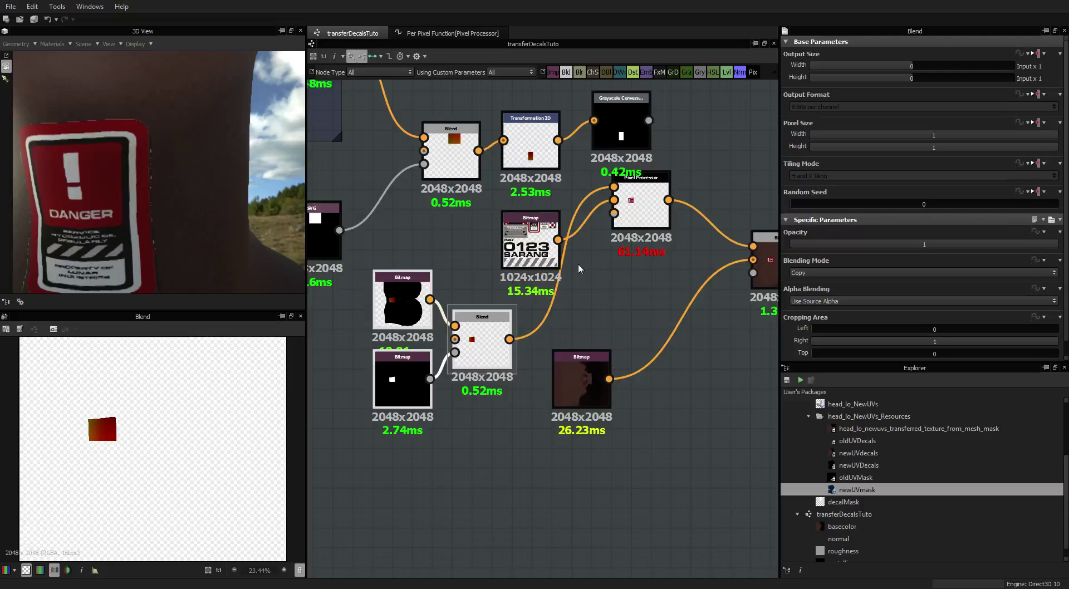
Set the new Blend node's alpha blending to Straight Alpha Blending and check the decal's border on the head
scroll(485, 334, up, 5)
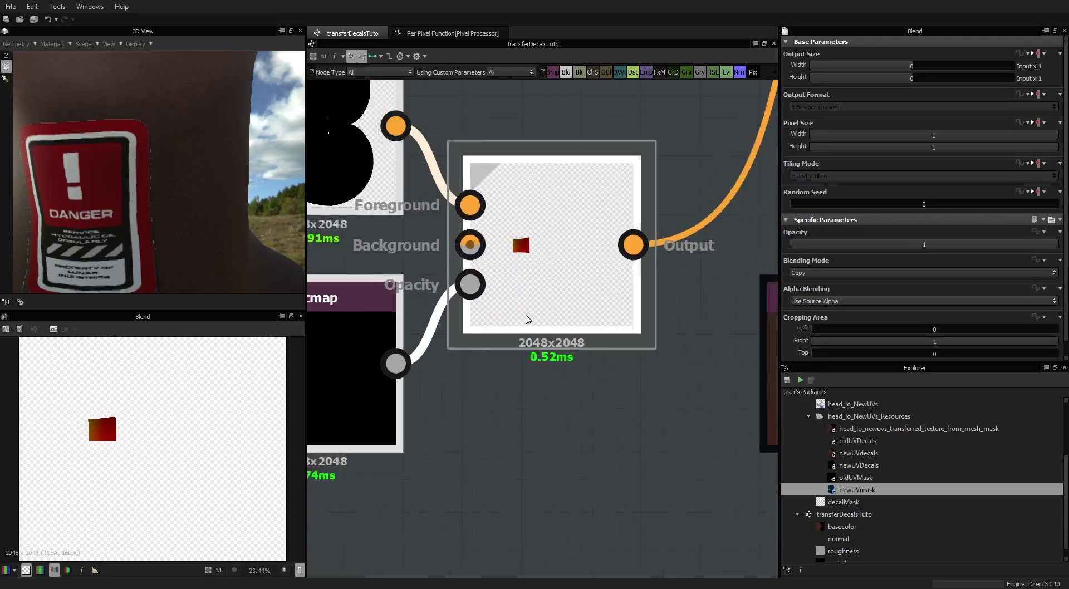
scroll(528, 319, down, 3)
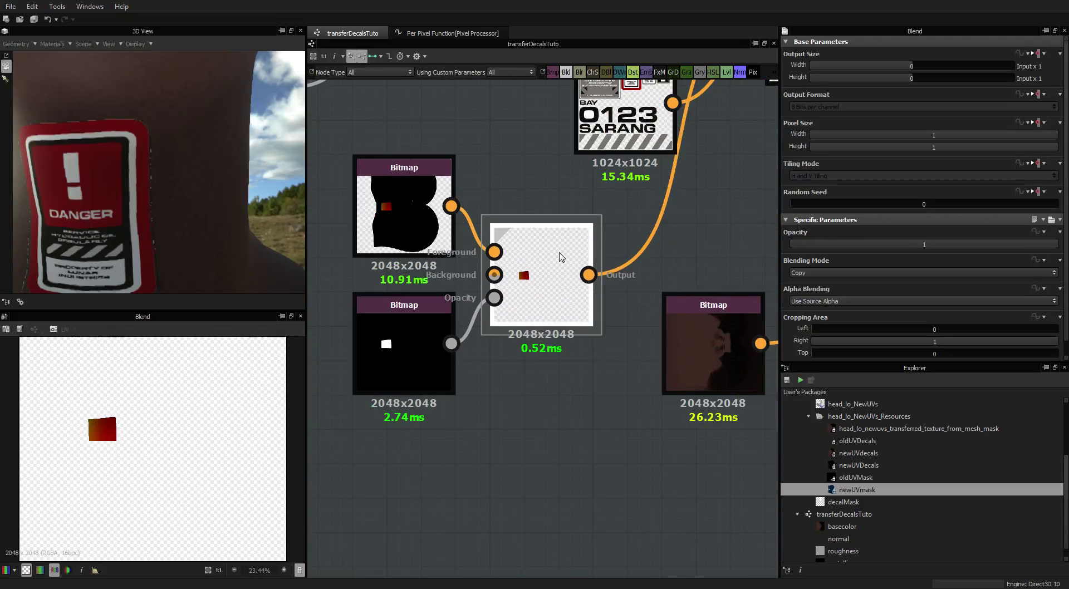
scroll(561, 258, up, 2)
scroll(563, 257, down, 1)
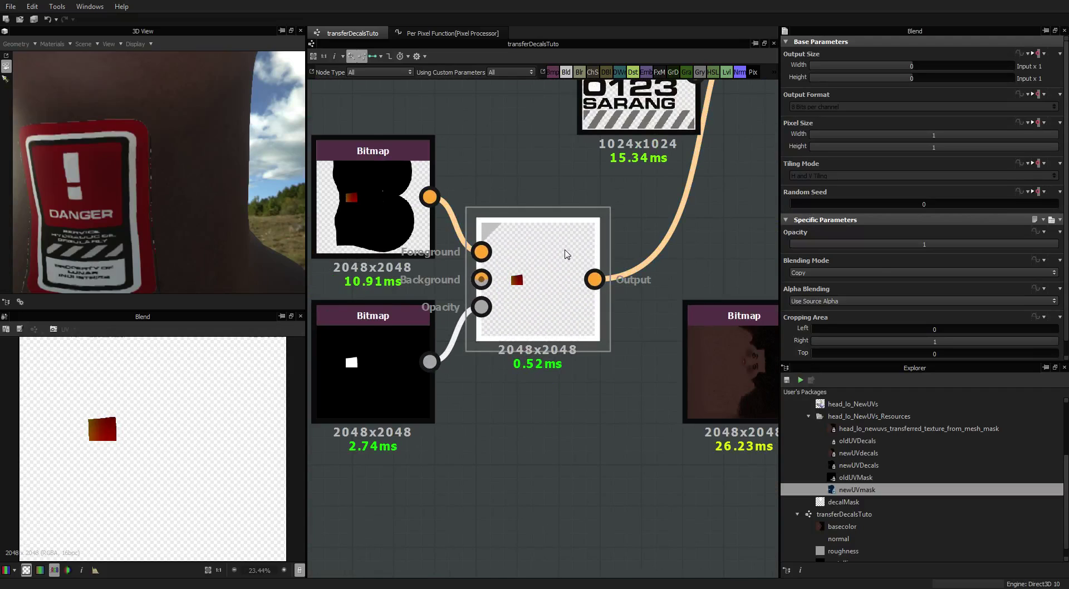
scroll(881, 269, down, 1)
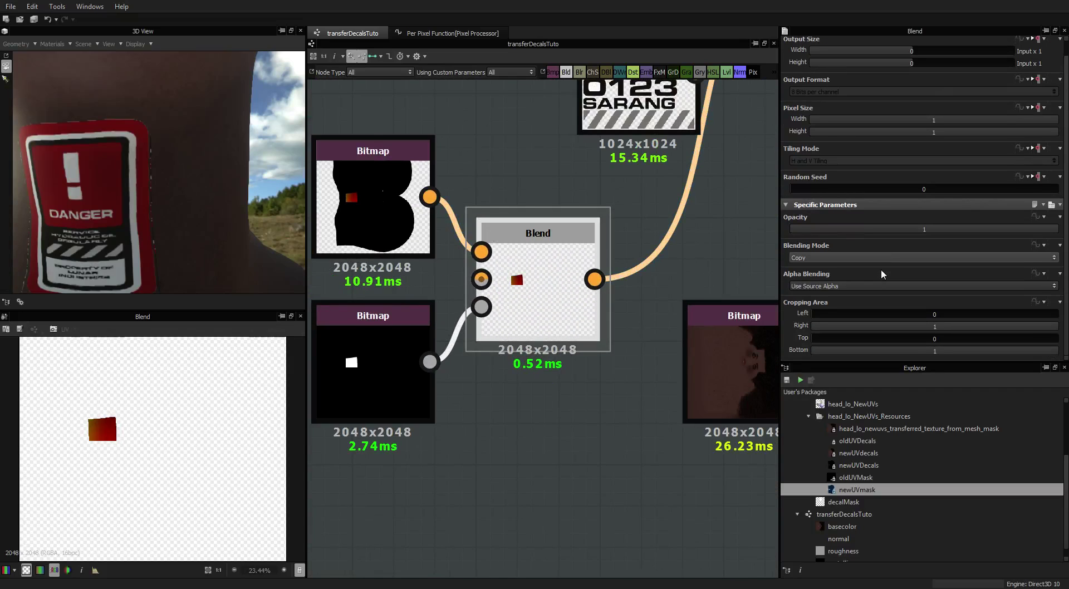
click(816, 286)
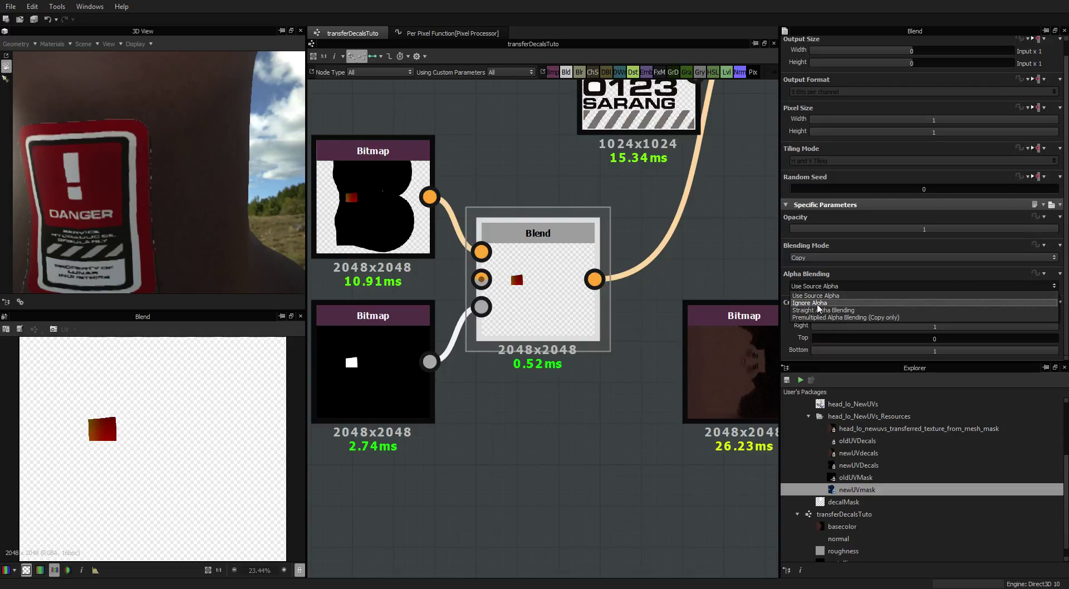
click(819, 310)
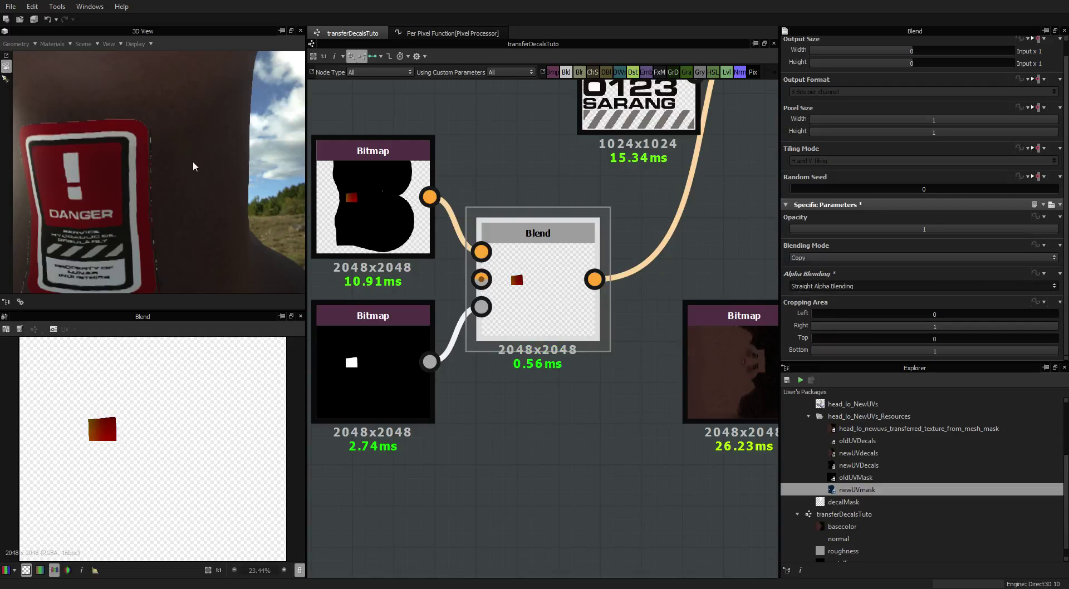
drag(195, 164, 133, 170)
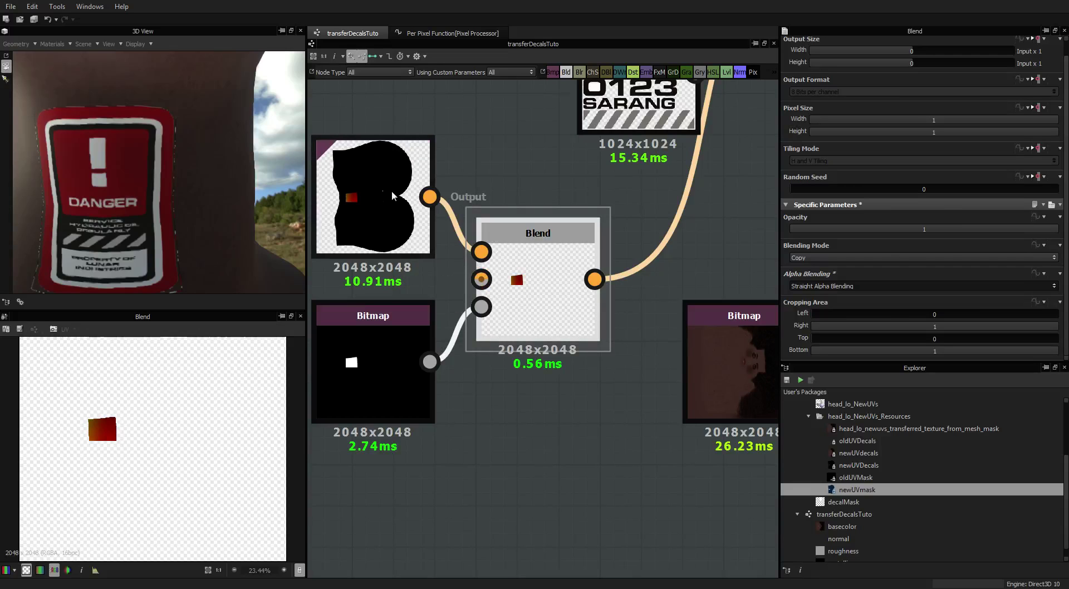
Examine how the SVG mask, the Blend and the Transformation 2D build the decal patch for the old UVs
scroll(481, 254, down, 3)
middle_drag(481, 254, 540, 396)
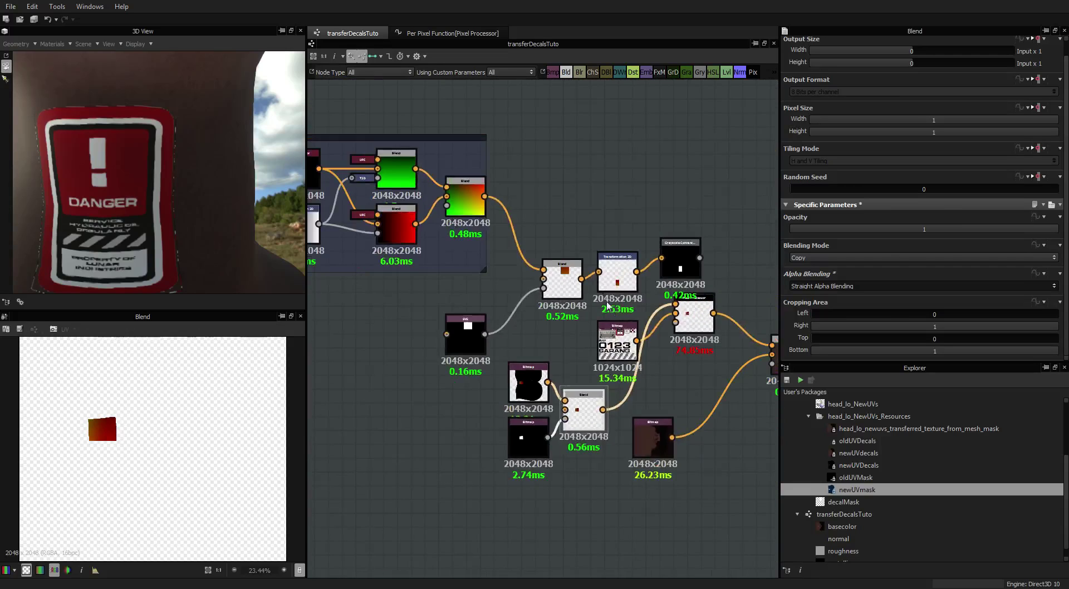
scroll(609, 280, up, 5)
scroll(609, 280, down, 3)
middle_drag(610, 280, 535, 277)
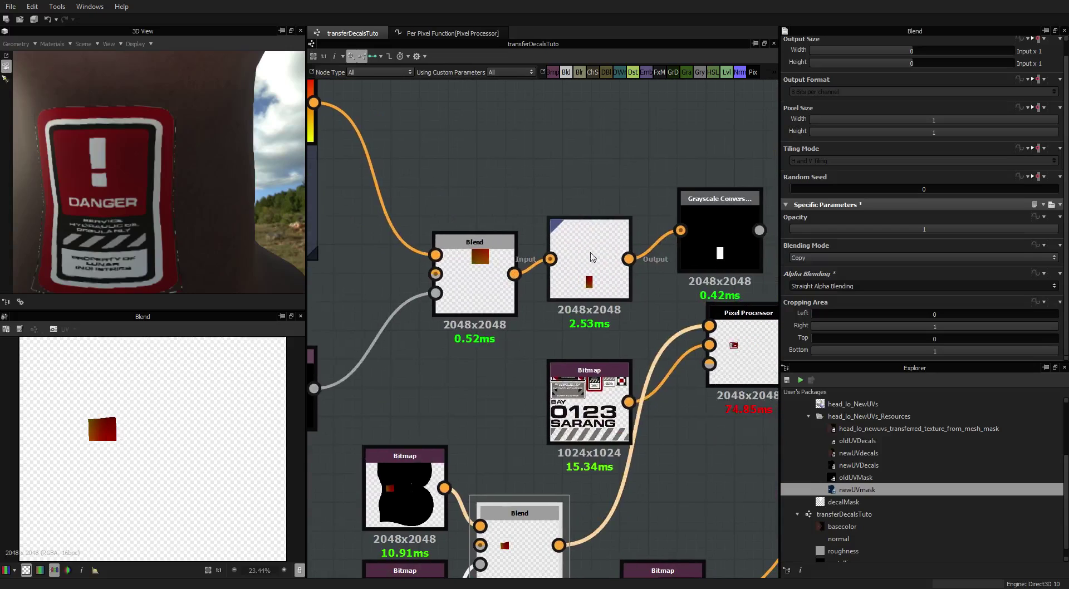
scroll(583, 260, down, 3)
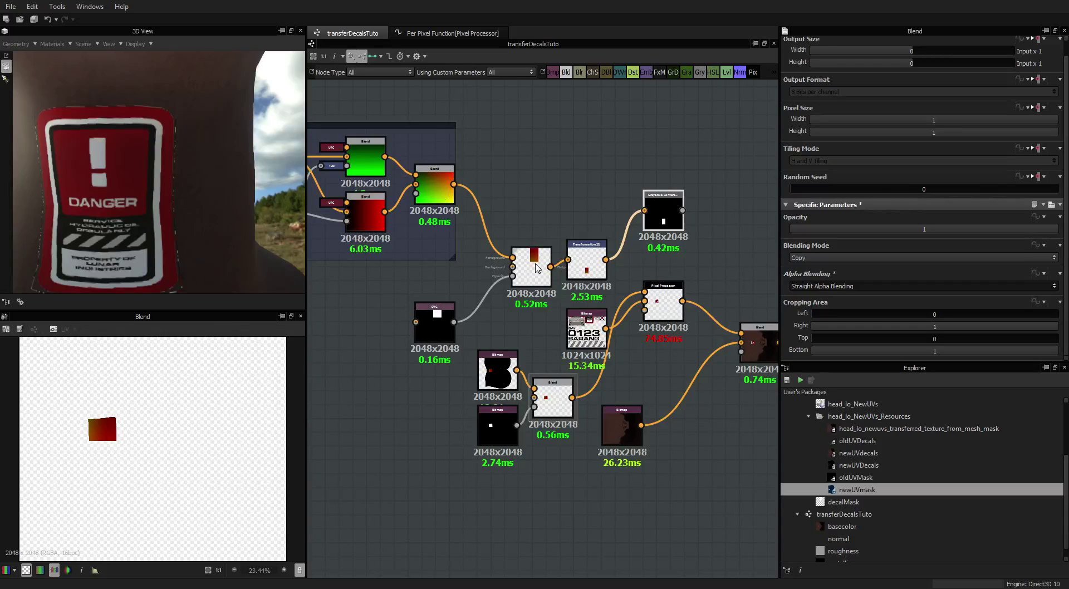
drag(437, 313, 439, 306)
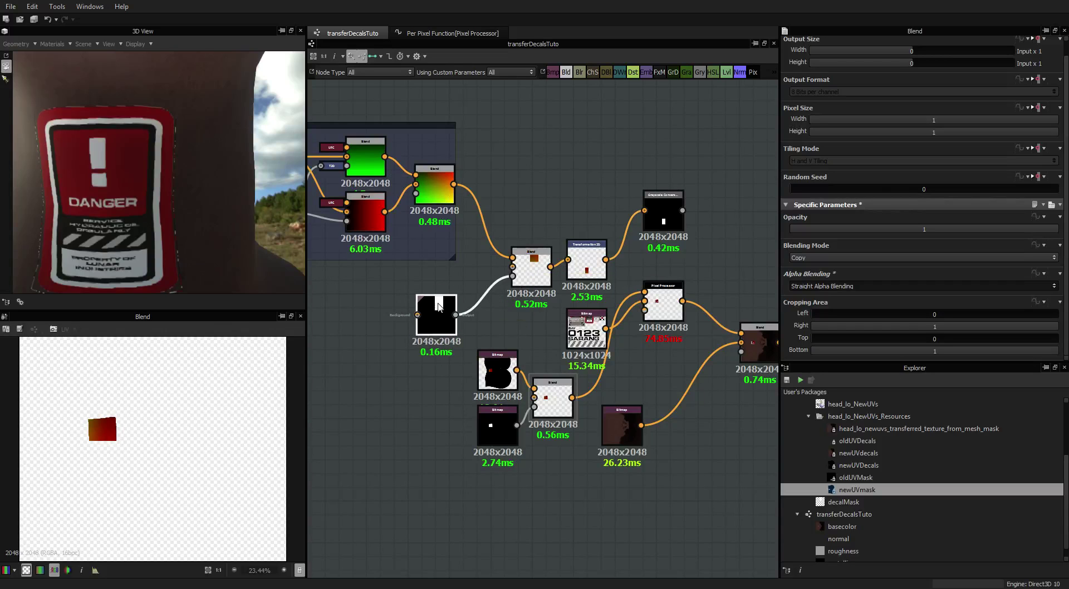
scroll(438, 307, up, 4)
scroll(438, 306, down, 2)
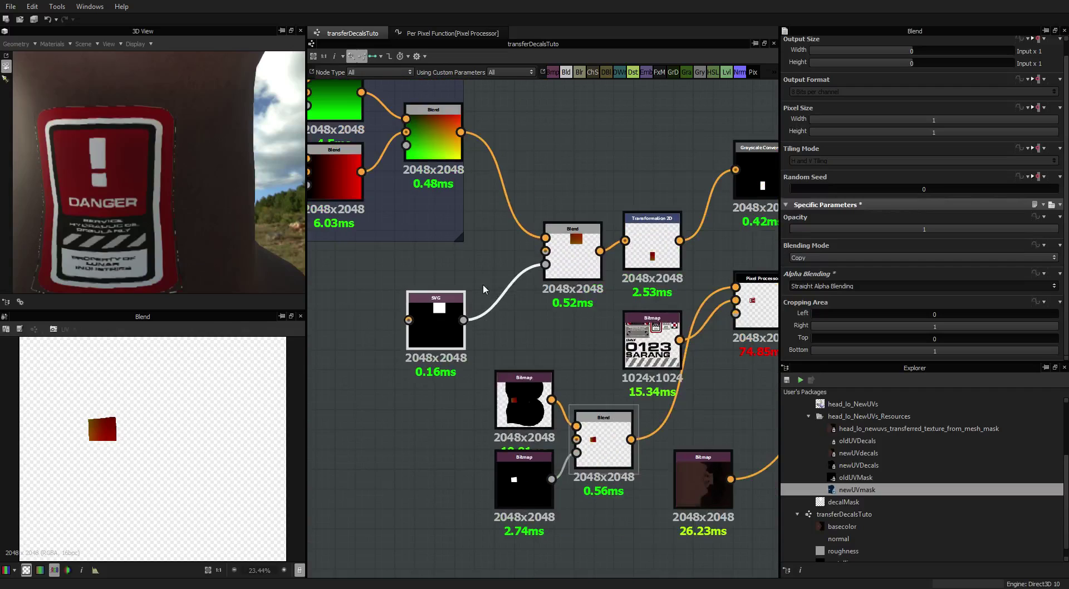
drag(585, 246, 576, 235)
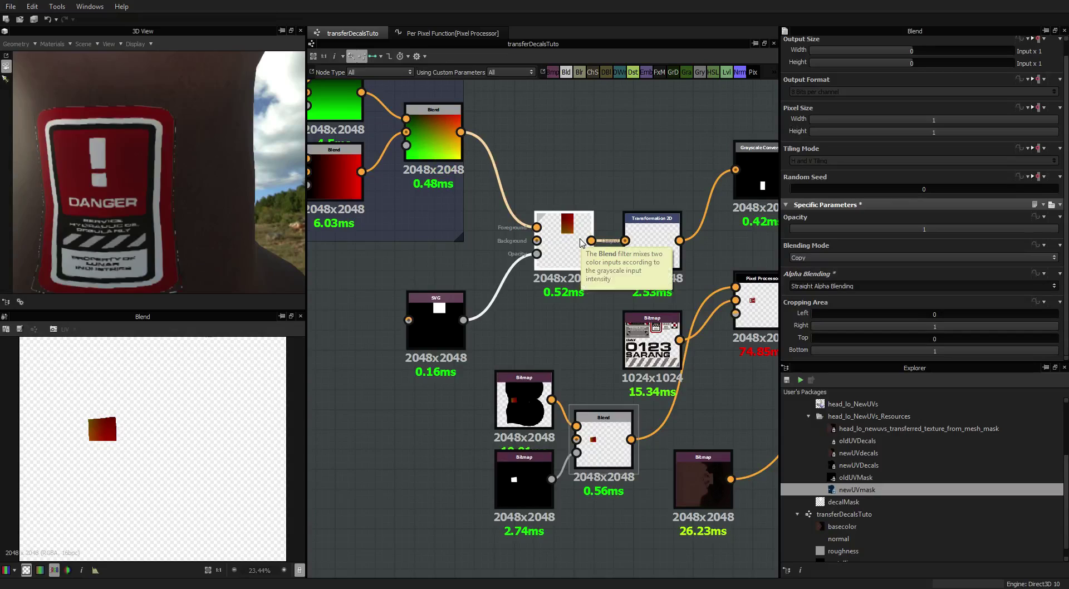
drag(581, 244, 572, 257)
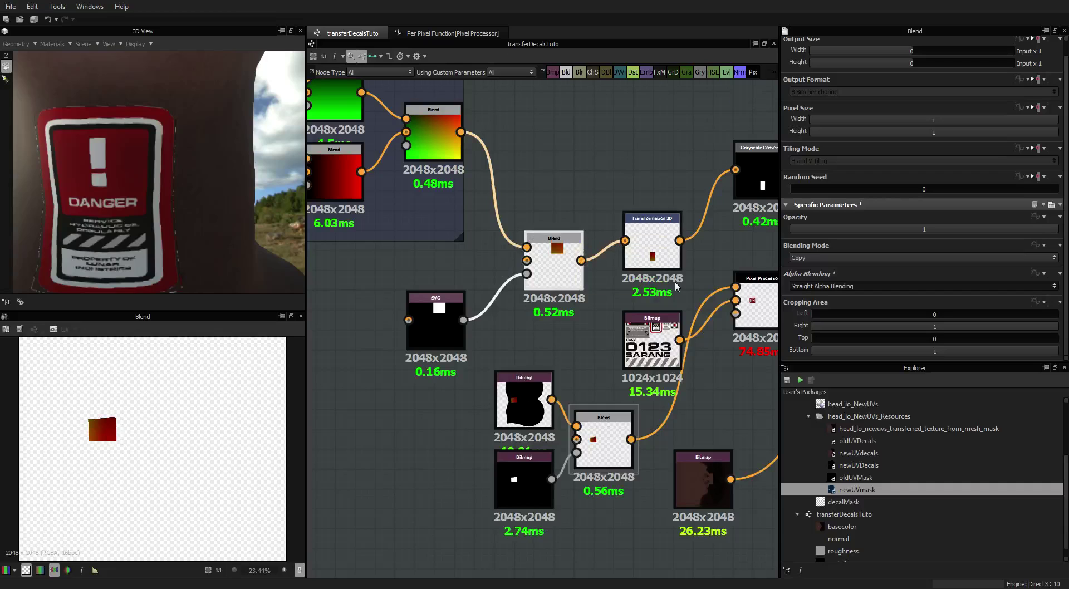
Duplicate the Transformation 2D node, place the copy beside the UV gradient frame and feed it the full UV gradient
click(661, 241)
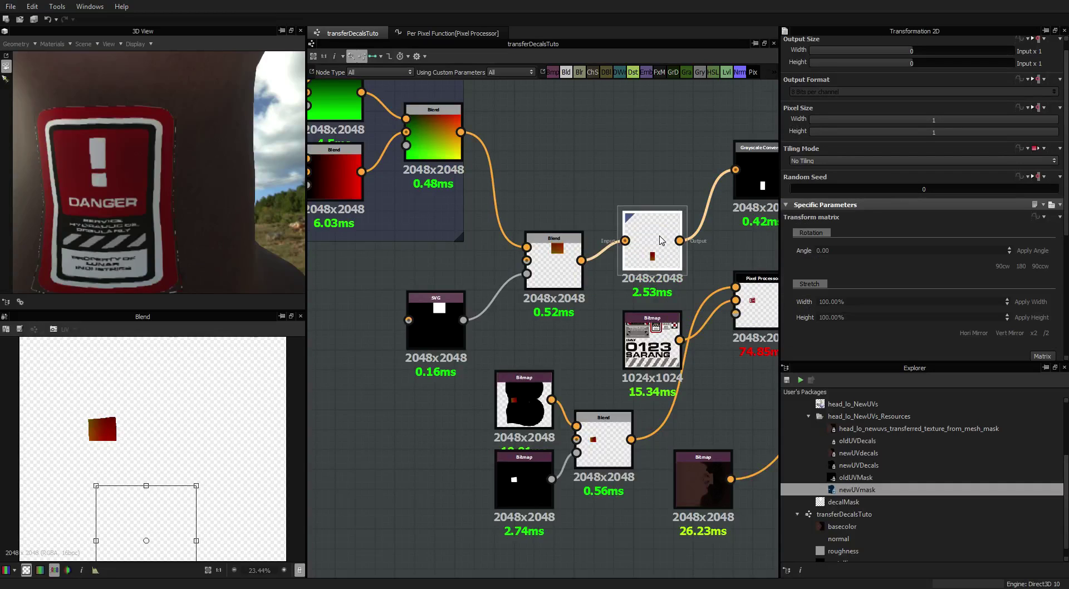
key(ctrl+d)
drag(546, 328, 607, 140)
drag(460, 132, 562, 146)
double_click(604, 146)
scroll(552, 146, up, 3)
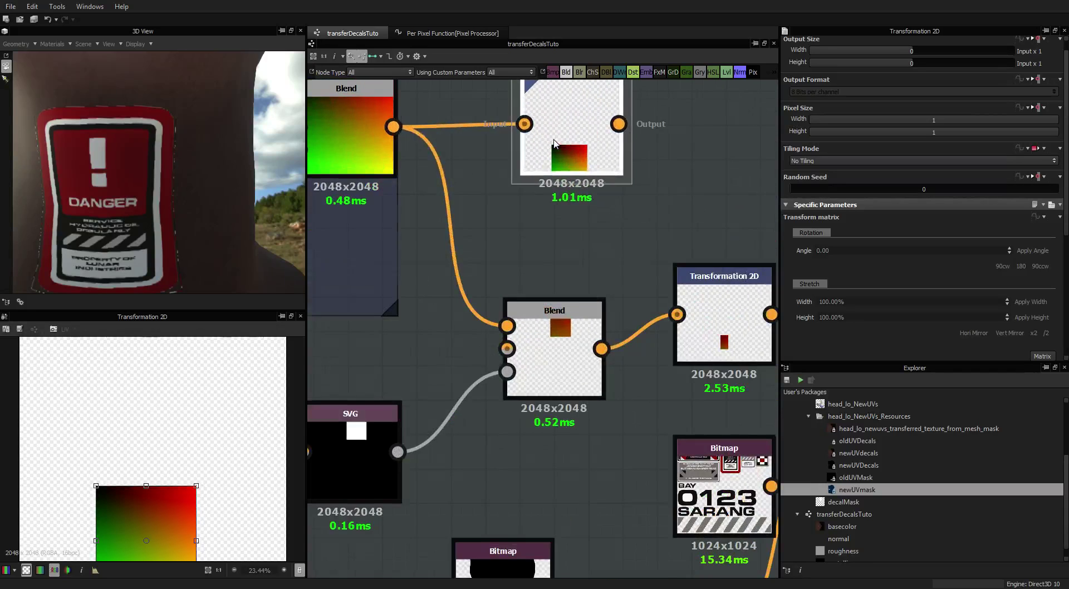
scroll(552, 146, down, 3)
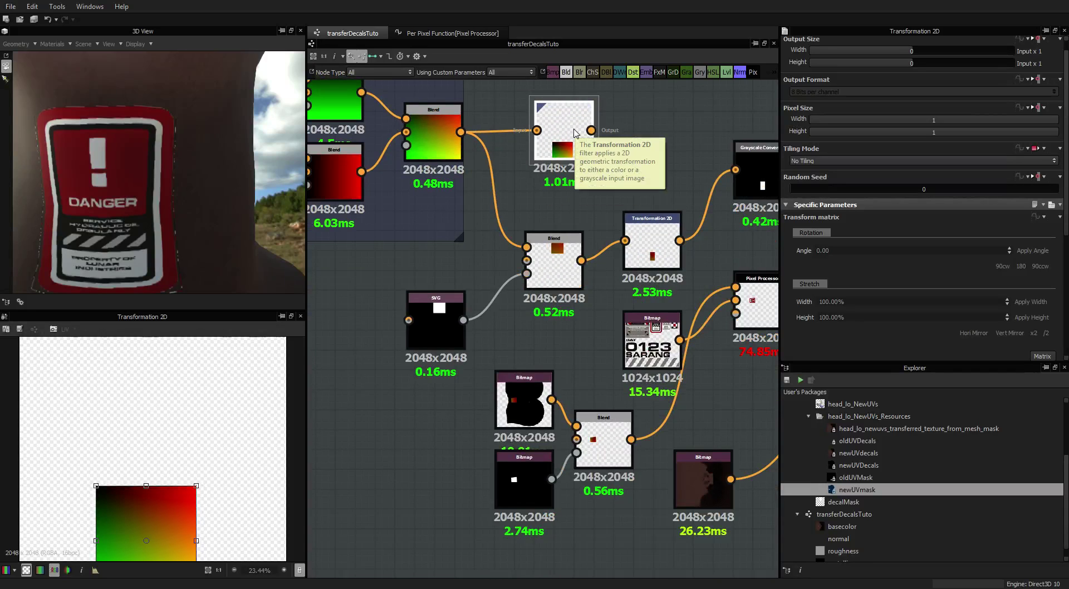
drag(556, 149, 557, 131)
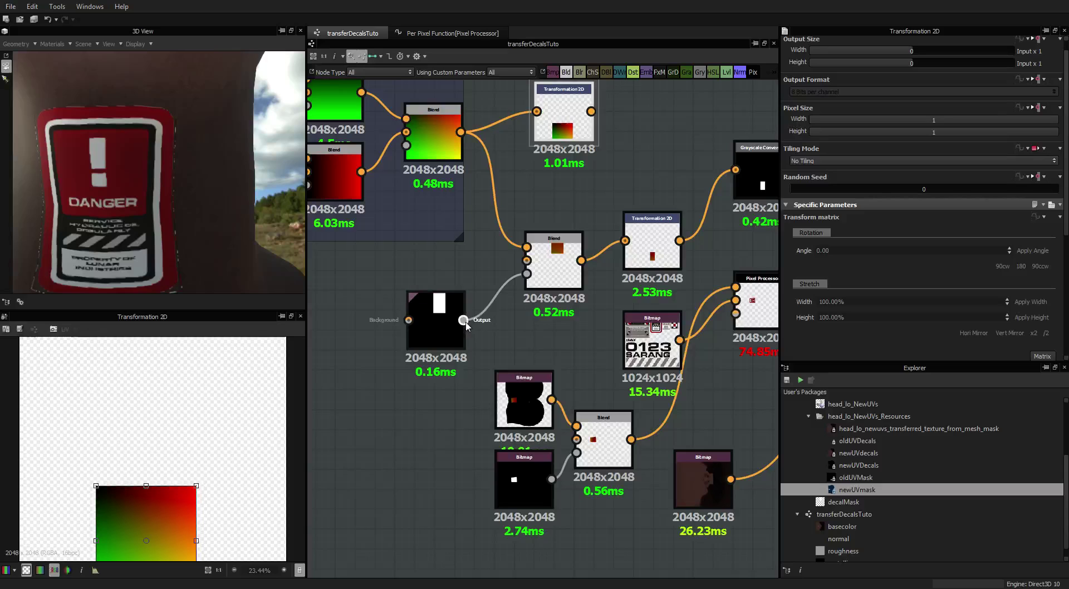
Connect the SVG mask directly to the original Transformation 2D, replacing the Blend between them, and place it below the duplicate
drag(463, 320, 624, 241)
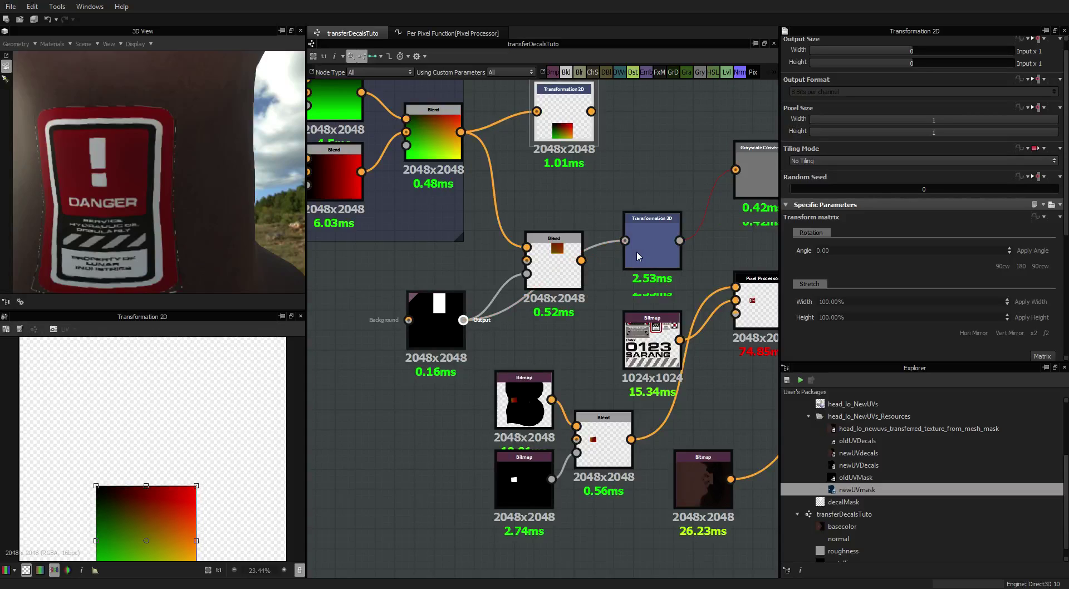
drag(561, 263, 551, 222)
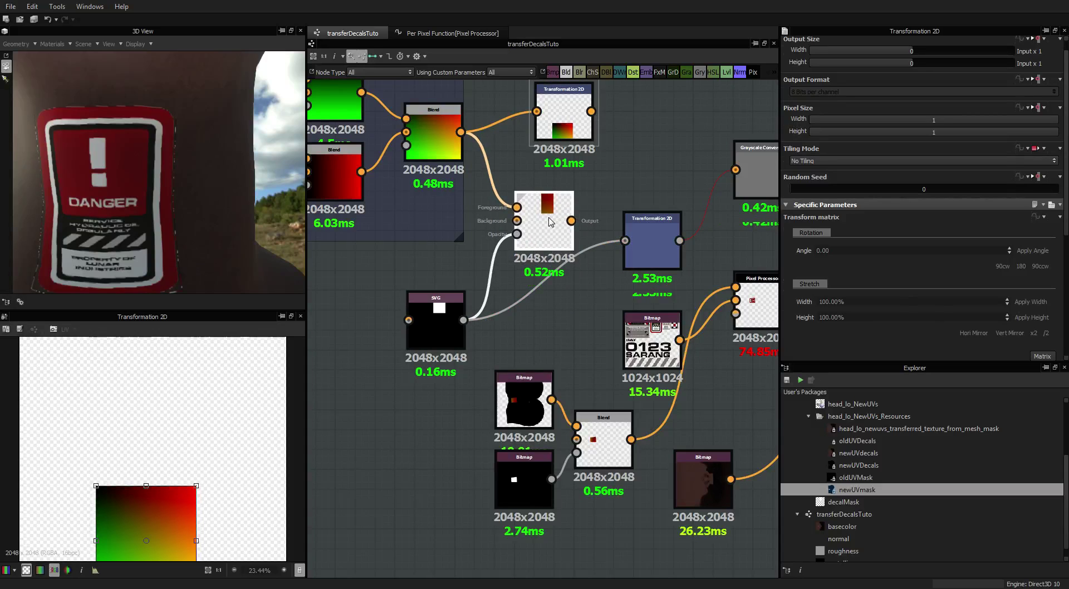
click(551, 221)
key(Delete)
drag(655, 238, 565, 211)
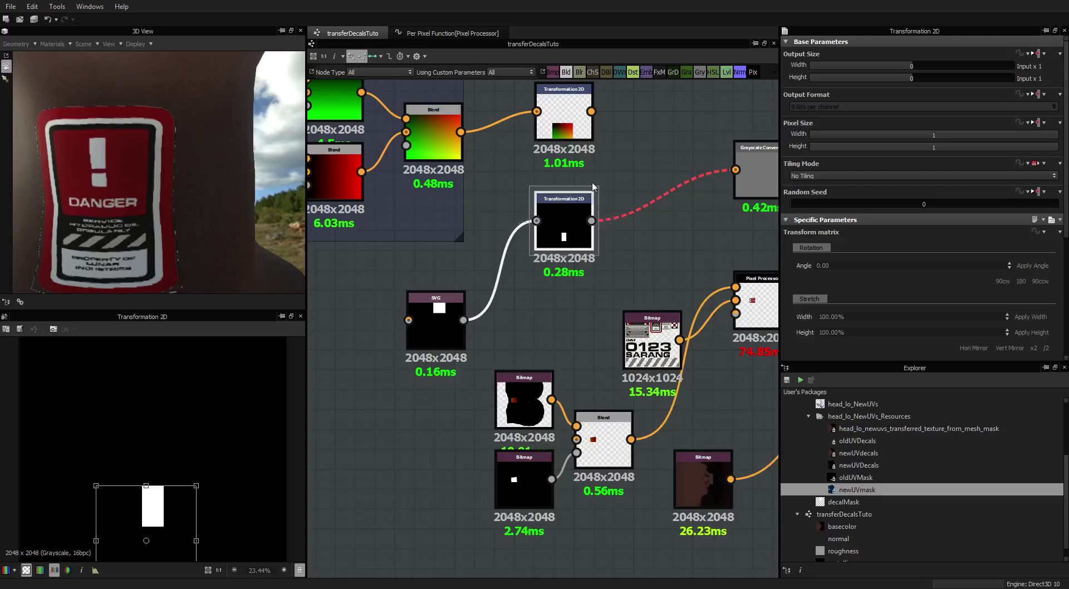
click(581, 128)
right_click(661, 122)
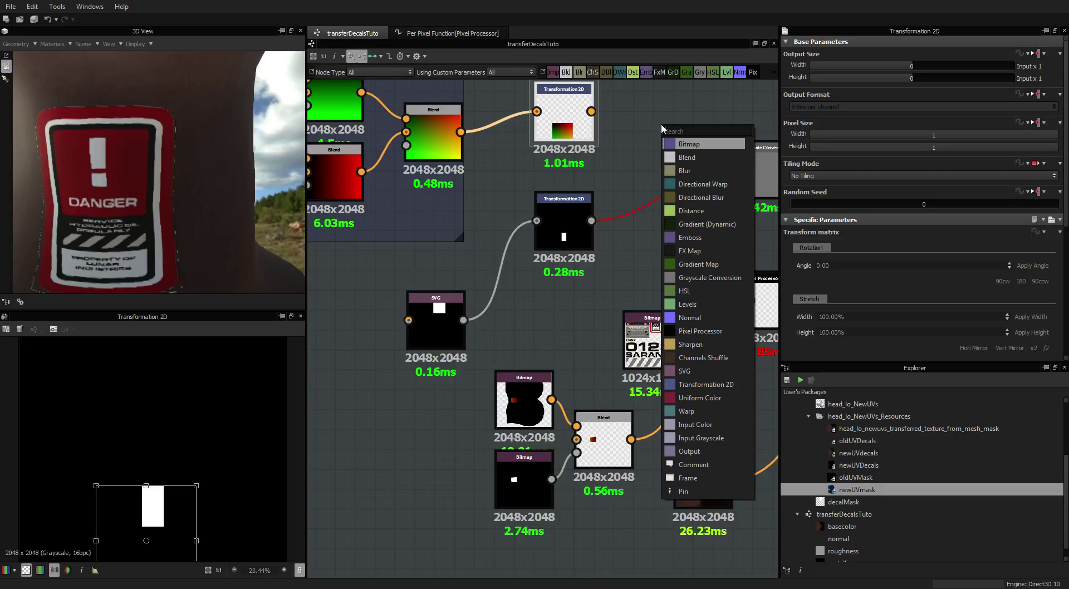
click(624, 128)
key(space)
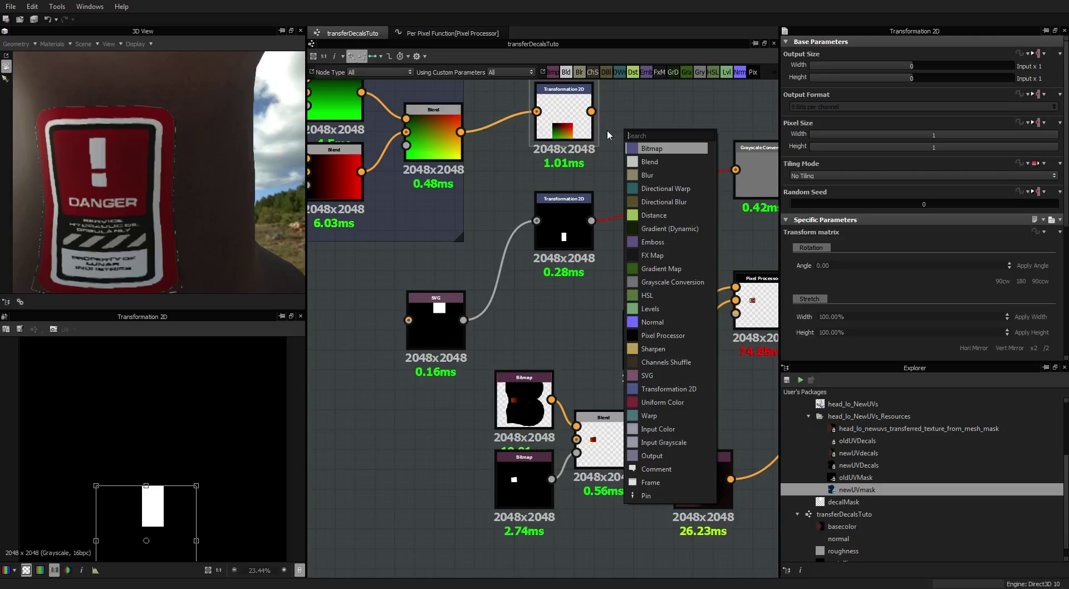
key(Escape)
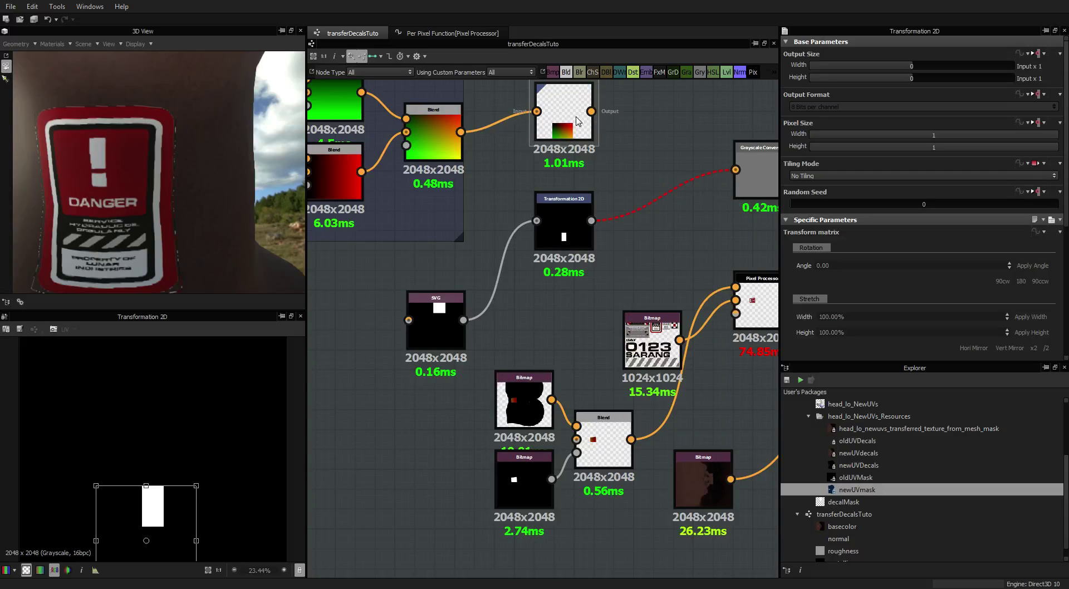
Detach the mask's Transformation 2D from the Grayscale Conversion and add a Blend using the transformed gradient as foreground and the transformed mask as opacity
click(576, 227)
drag(592, 223, 682, 205)
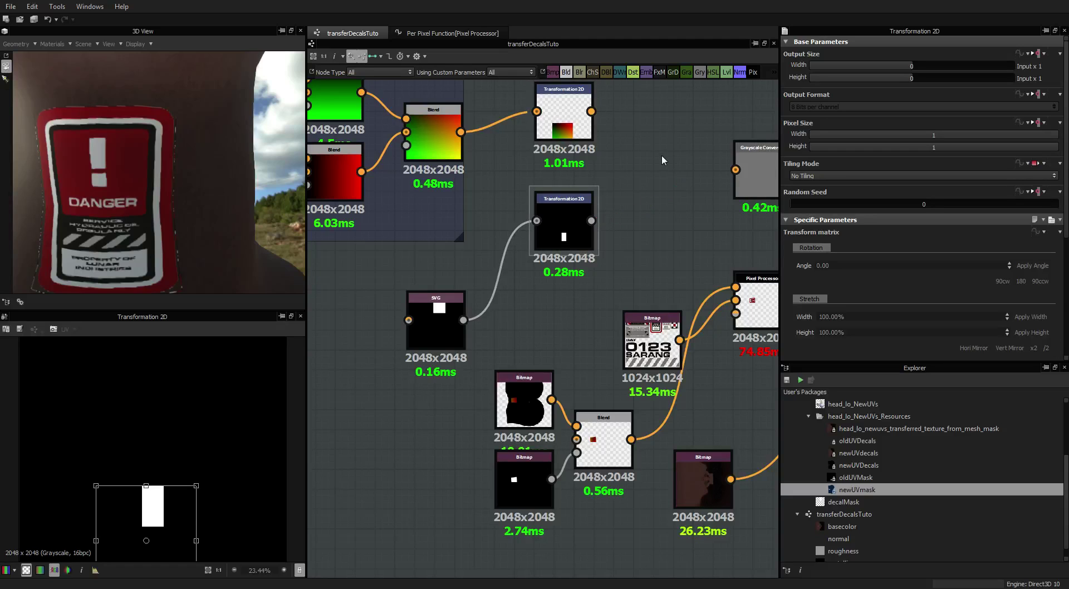
key(space)
text(ble)
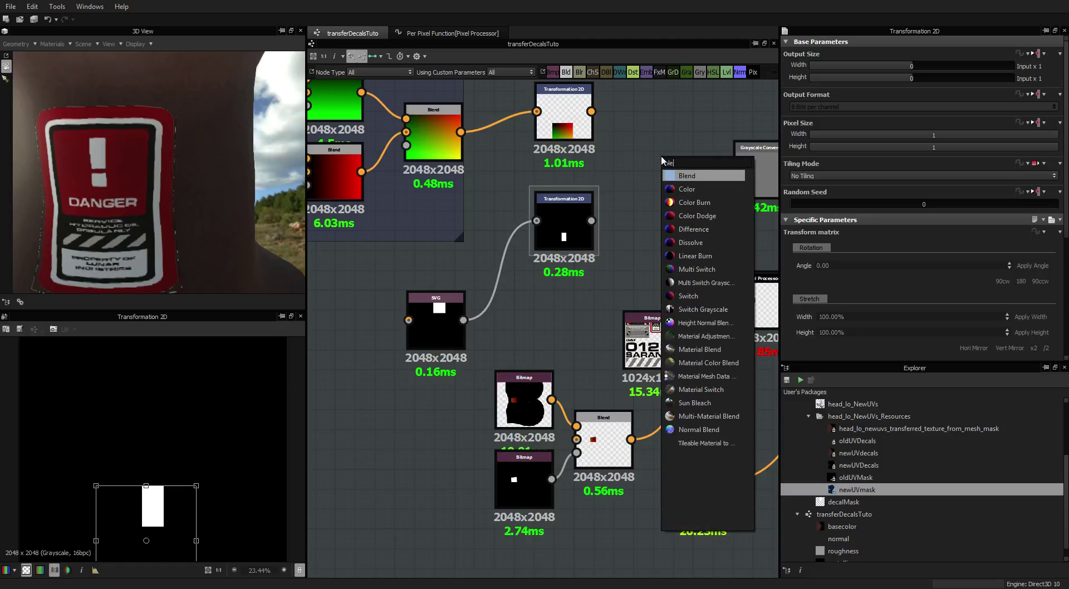
text(nd)
key(Return)
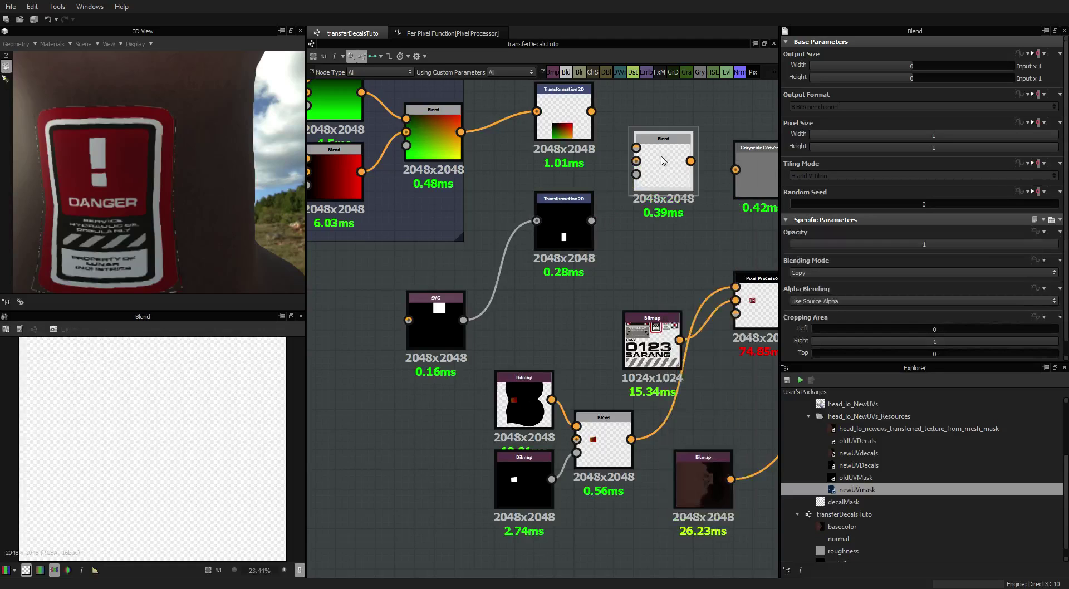
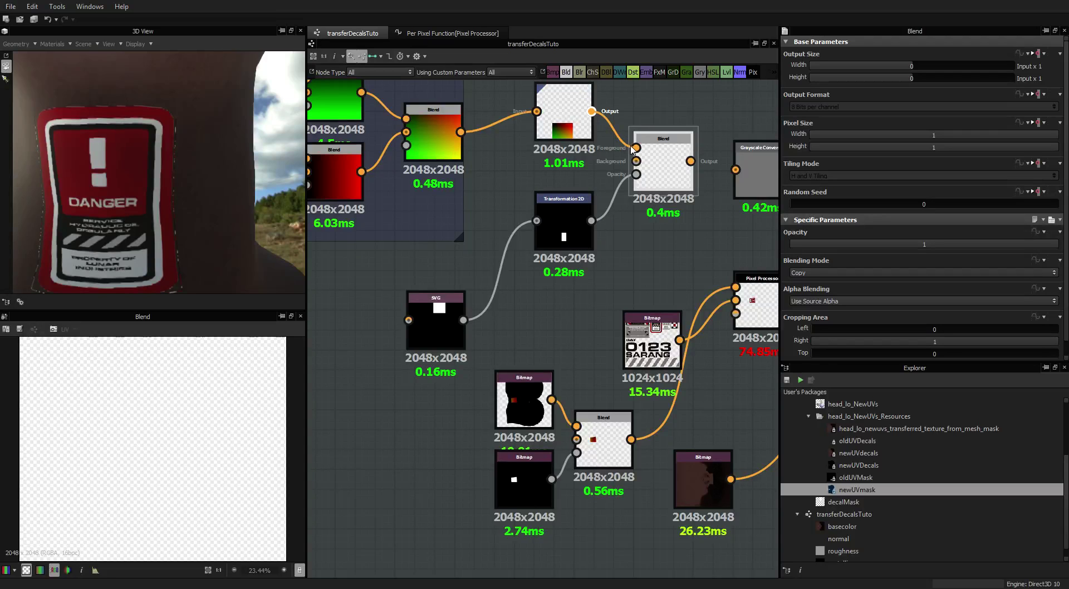
scroll(661, 178, up, 5)
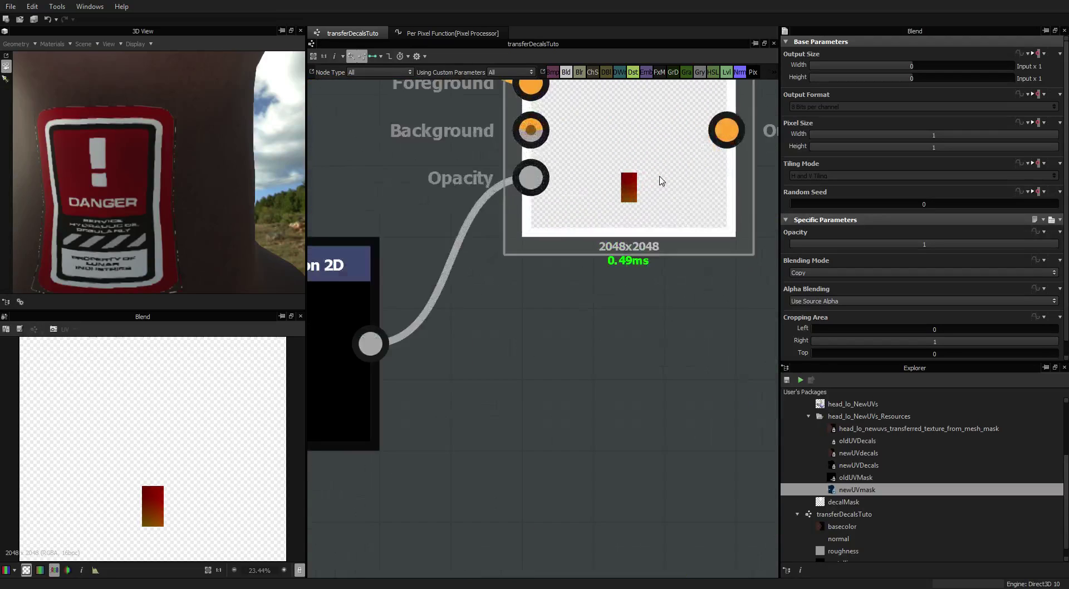
scroll(618, 181, down, 5)
middle_drag(514, 155, 541, 184)
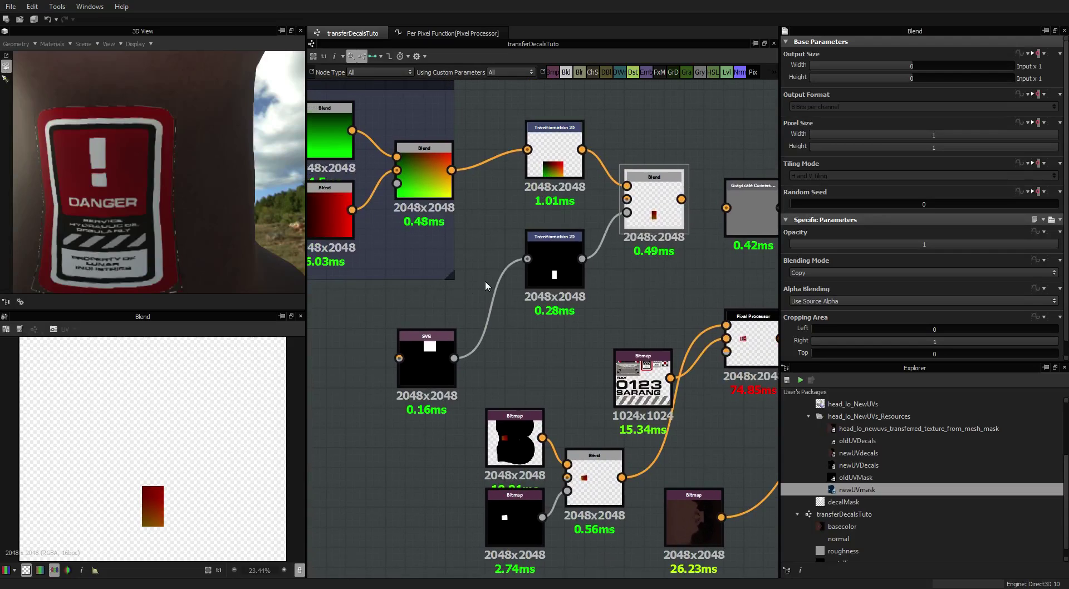
click(560, 158)
right_click(559, 155)
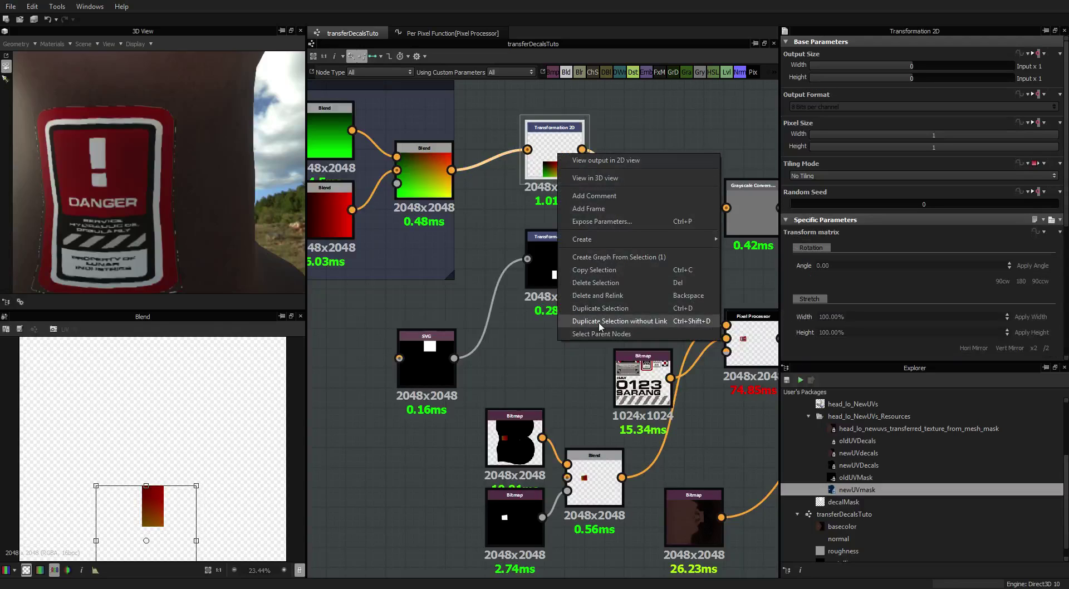
click(562, 147)
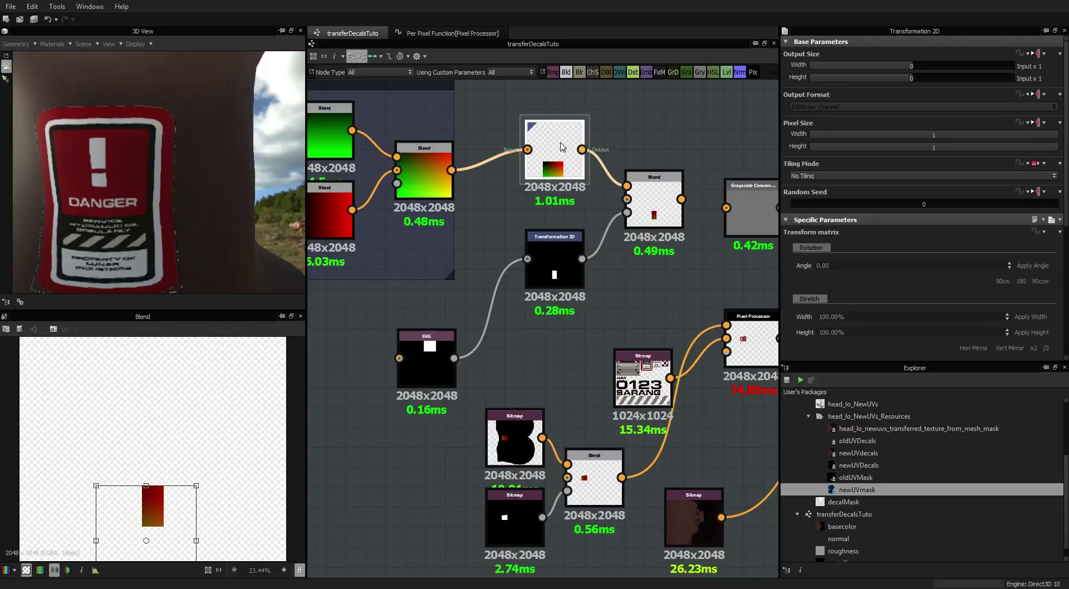
Preview the transformed UV gradient from the upper Transformation 2D and save it as oldUVDecals.png, replacing the existing file
double_click(562, 147)
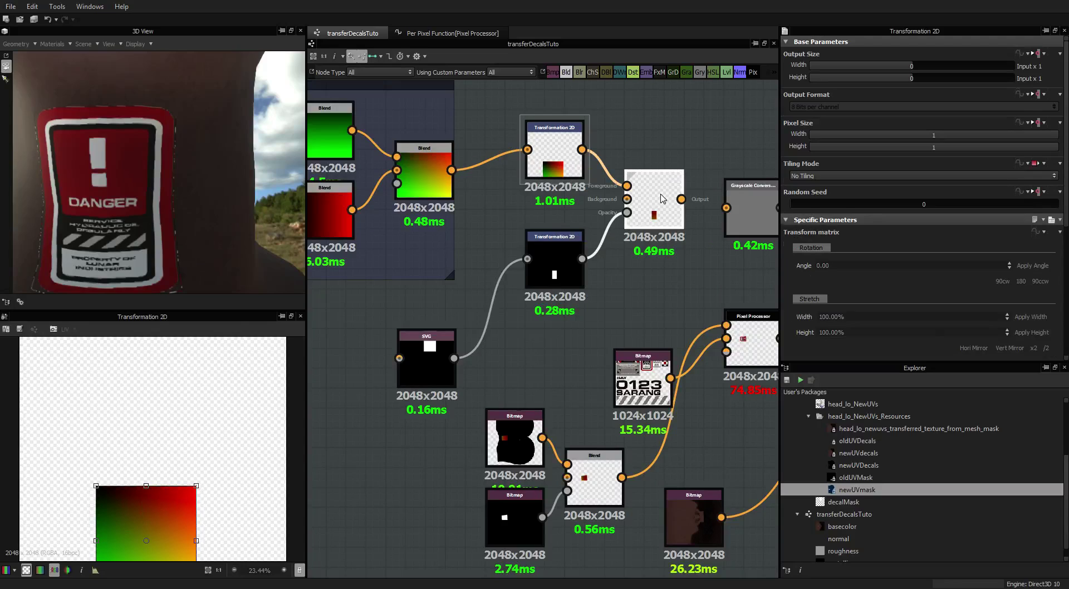
double_click(663, 198)
double_click(556, 150)
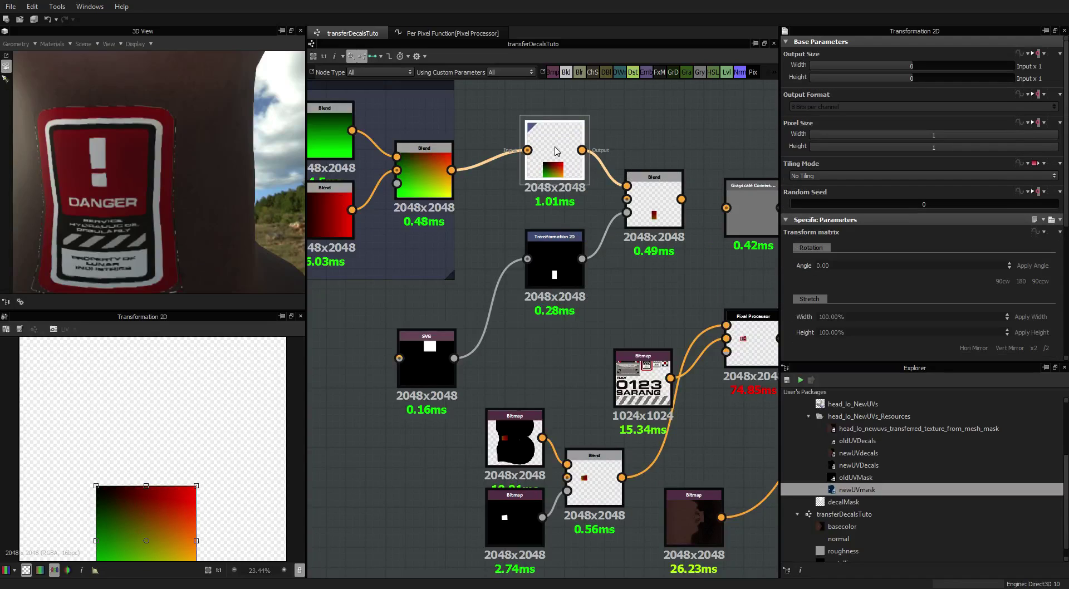
right_click(555, 148)
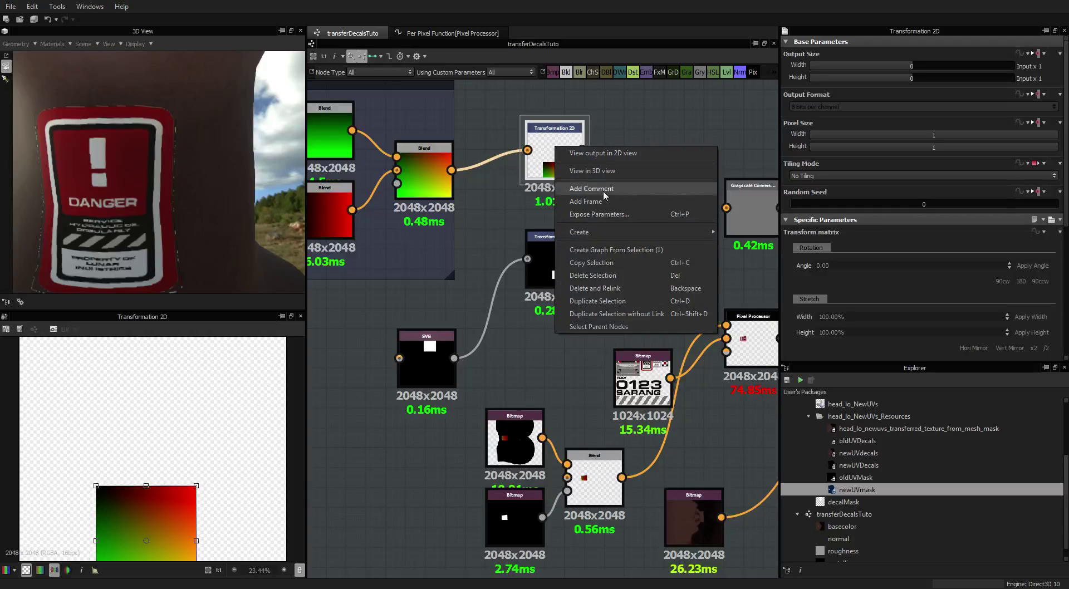
click(20, 330)
click(20, 330)
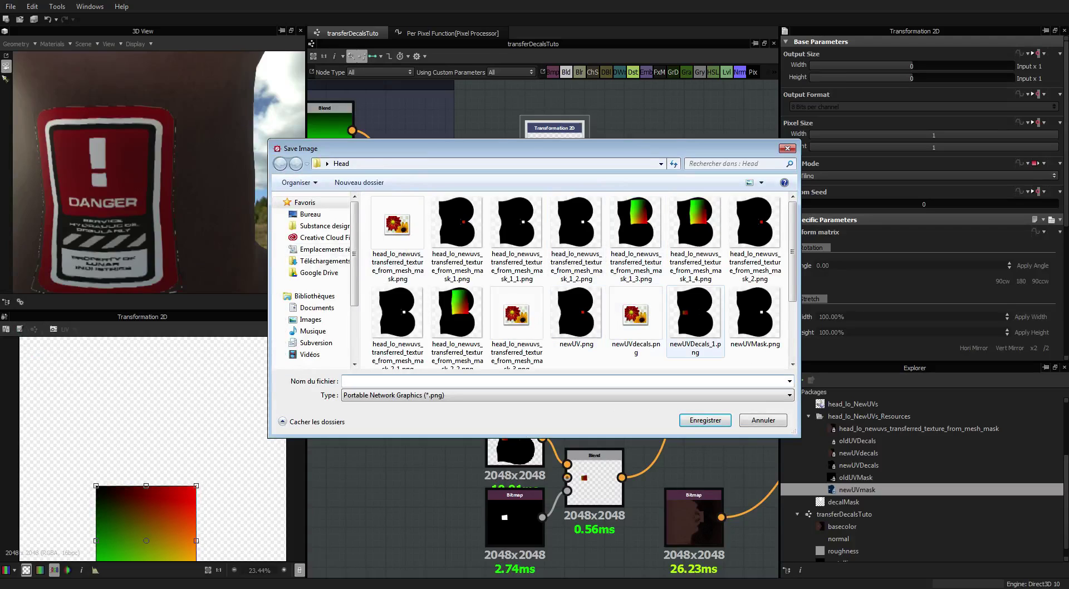
click(636, 320)
scroll(576, 328, down, 2)
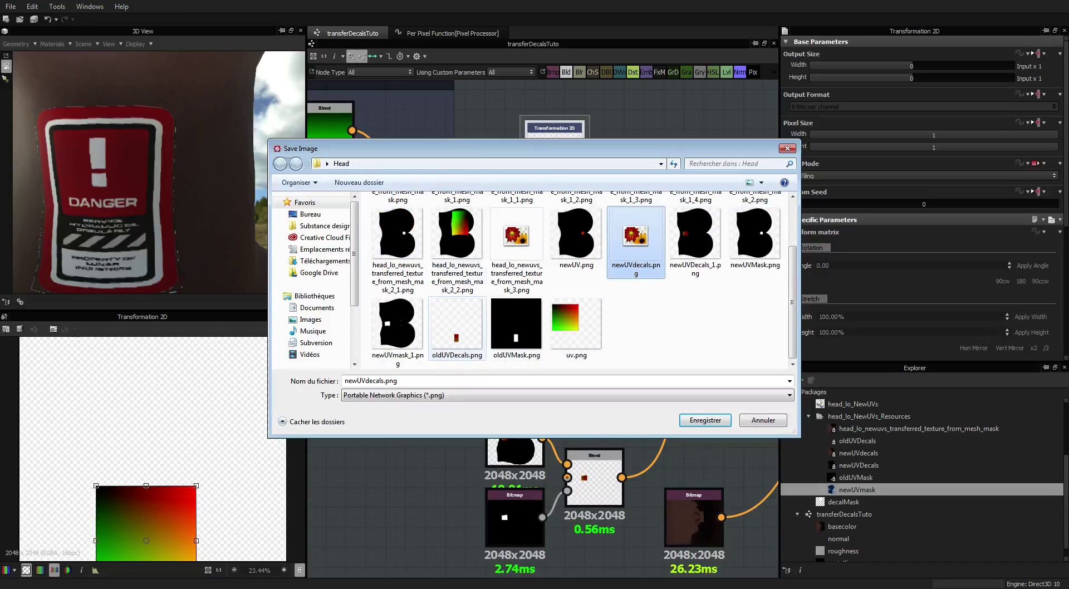
drag(389, 148, 405, 137)
double_click(472, 329)
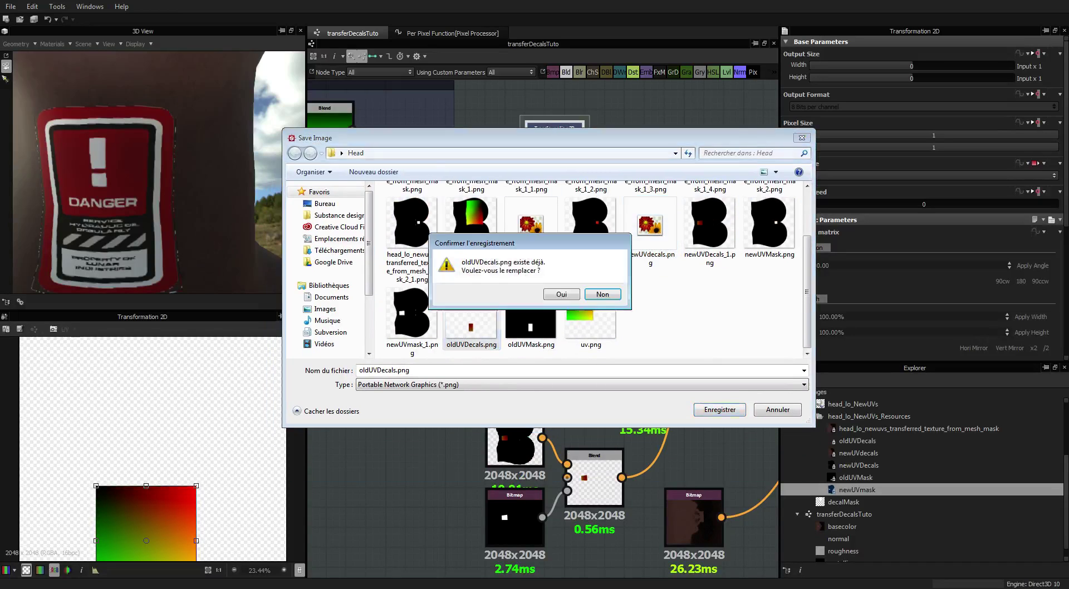
key(Return)
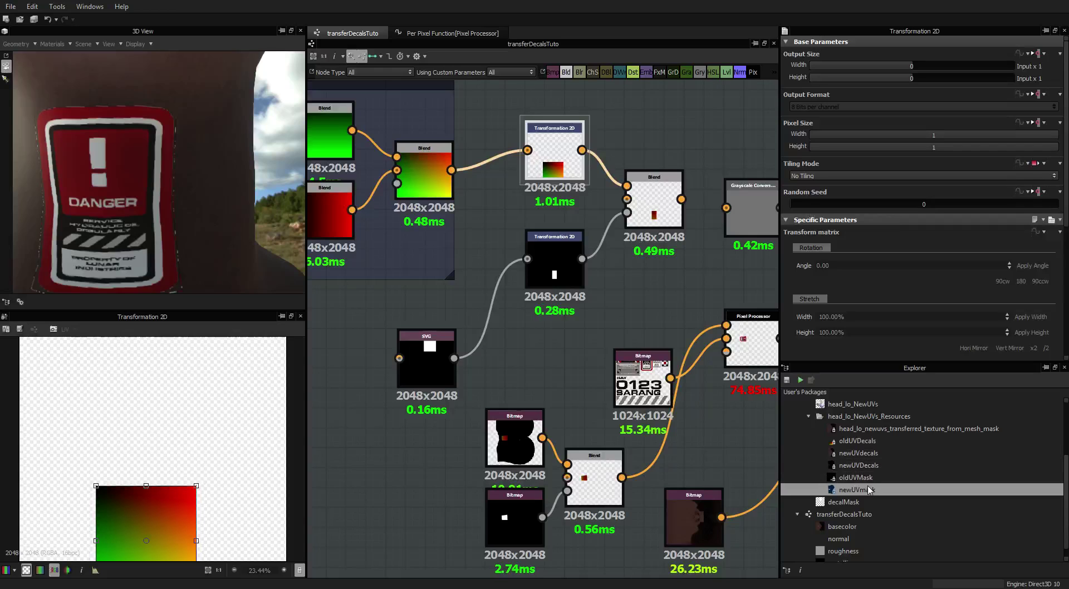
Open the oldUVDecals resource to check its refreshed image
click(854, 504)
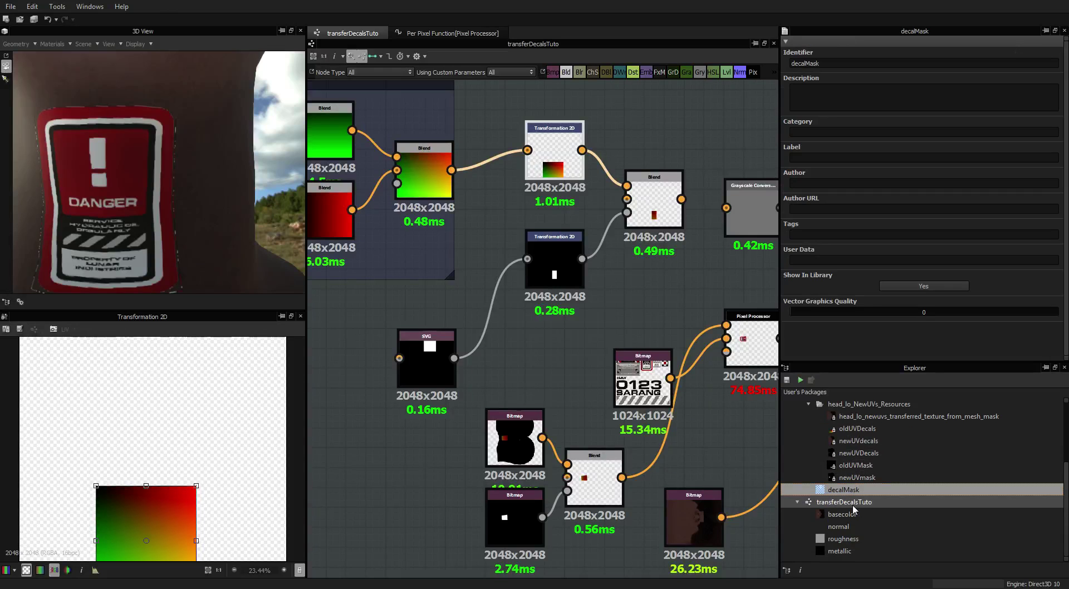
scroll(854, 510, up, 2)
click(869, 503)
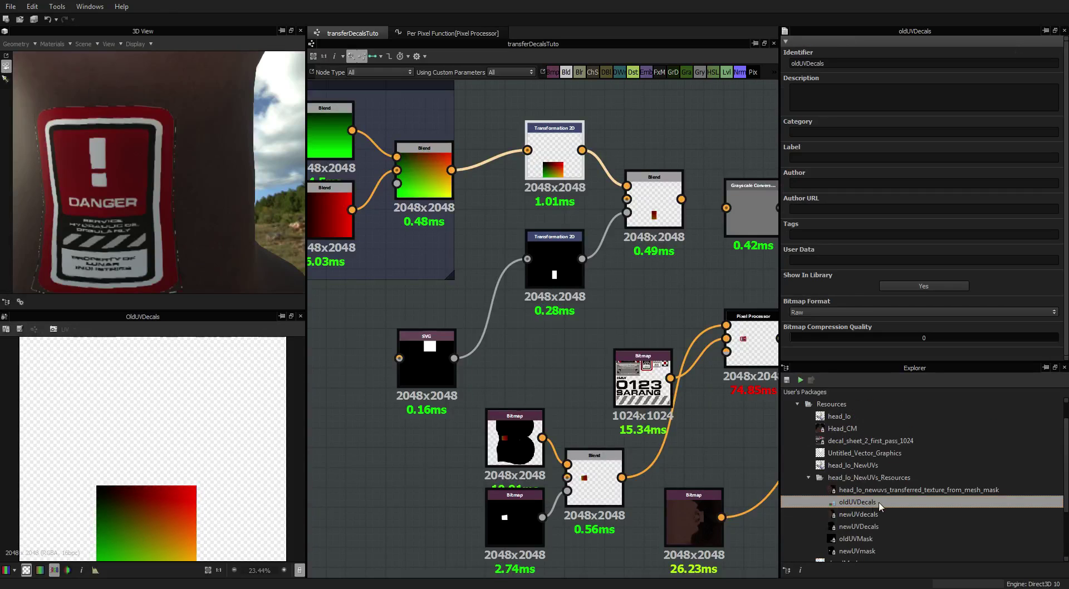
scroll(854, 504, down, 1)
scroll(852, 473, up, 1)
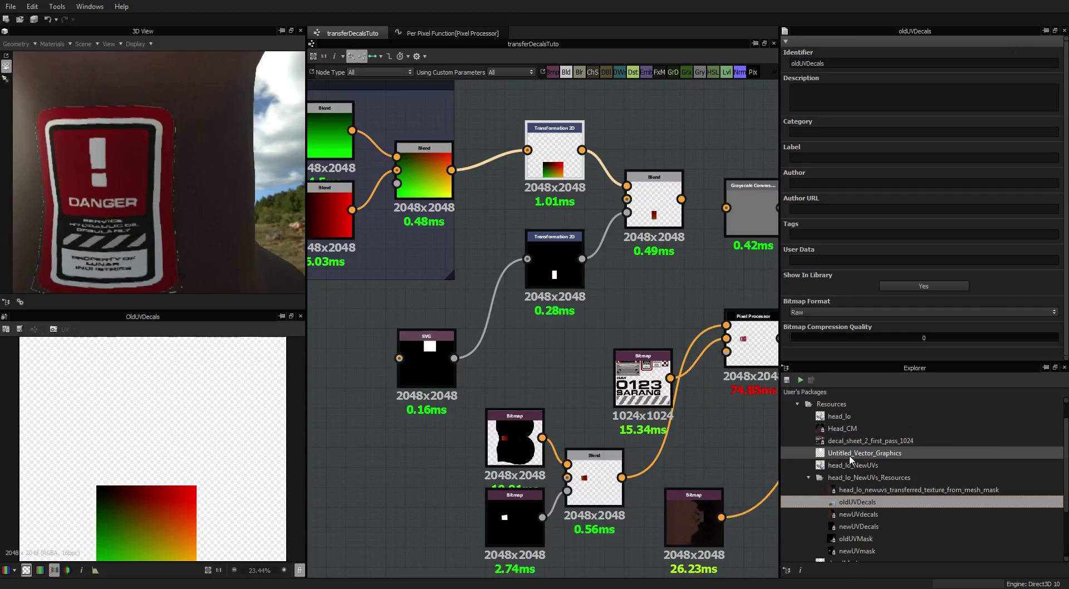
Open model information baking for head_lo_NewUVs, disable overriding the existing resource, and choose oldUVDecals.png as the texture file
right_click(851, 466)
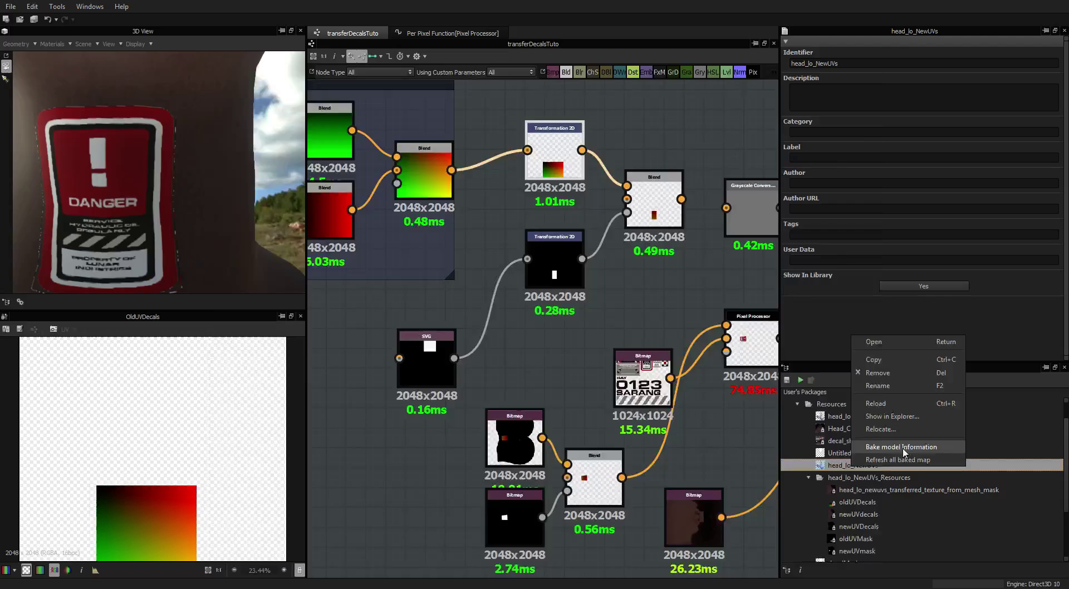
click(902, 447)
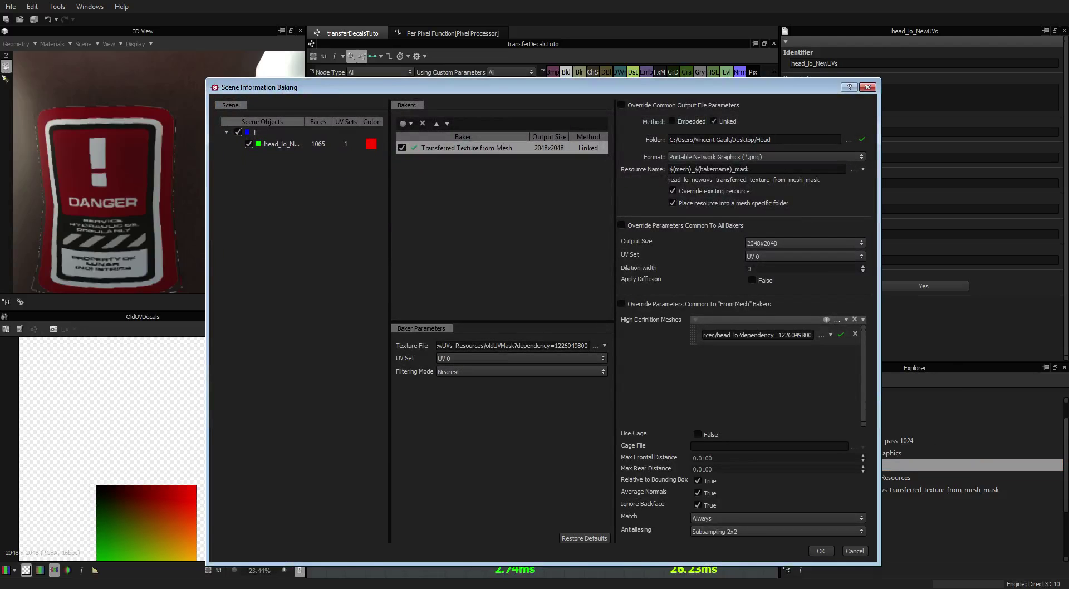
click(594, 345)
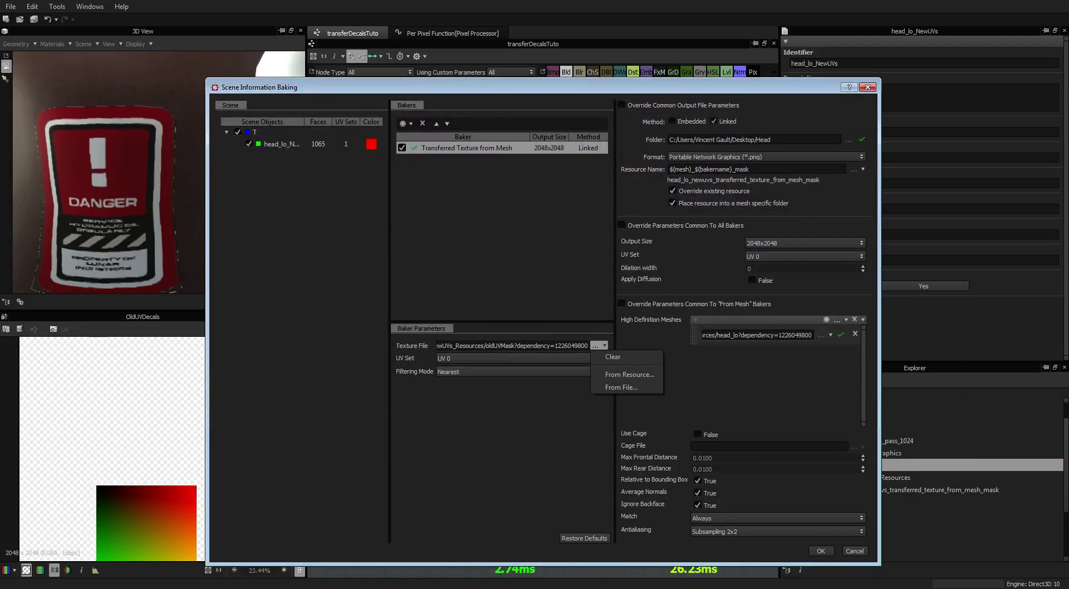
click(672, 191)
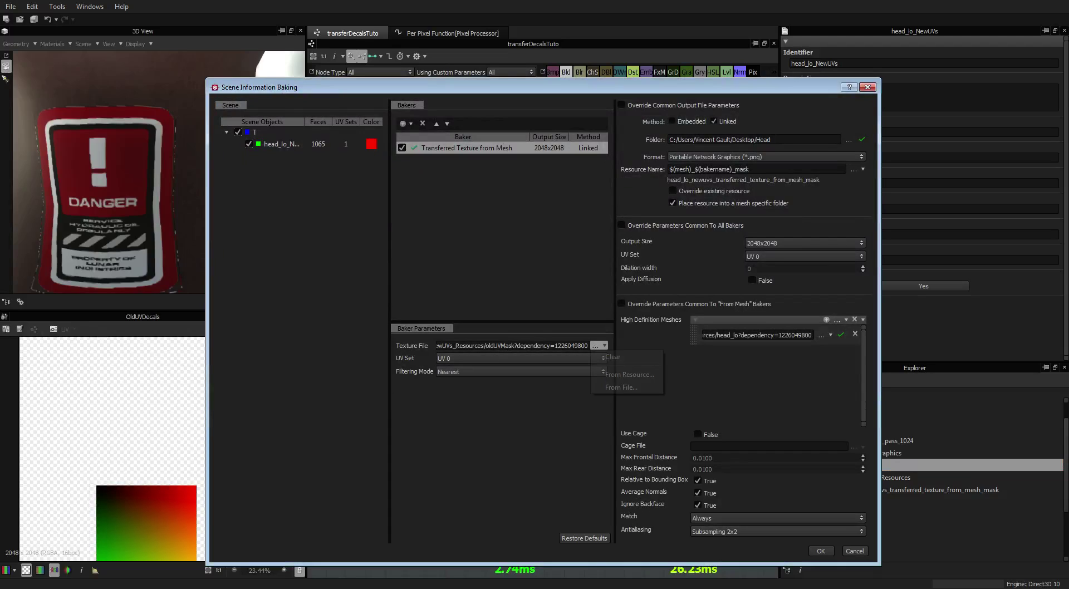
click(594, 346)
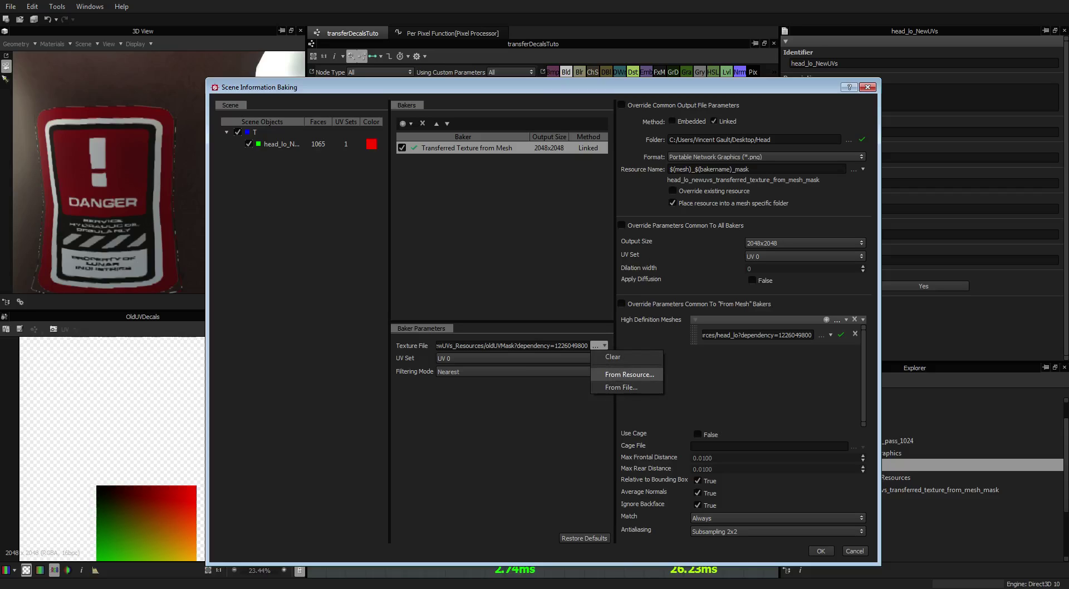
click(628, 374)
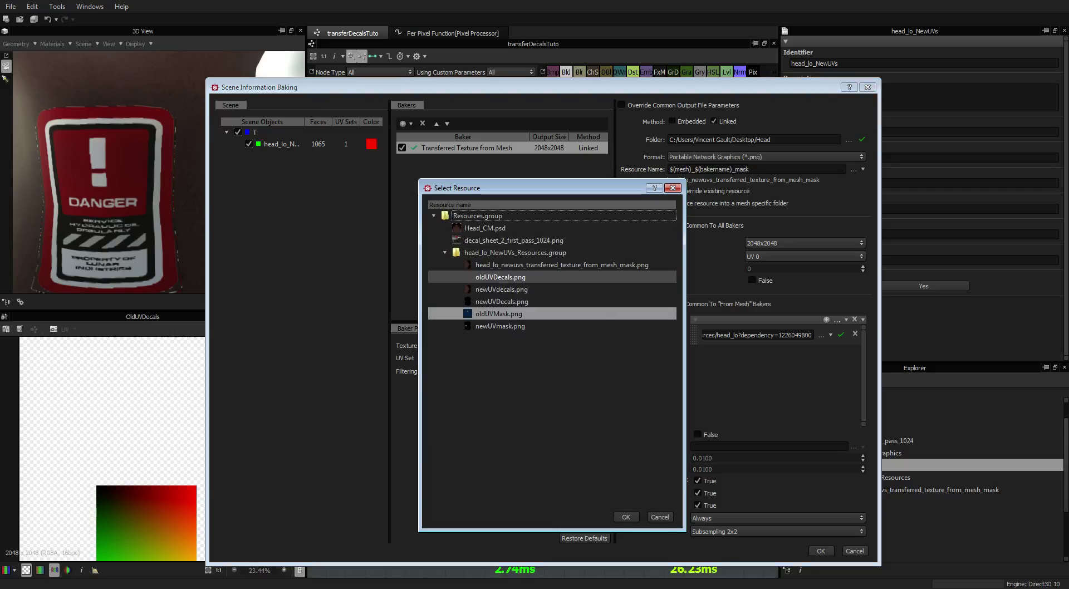
double_click(500, 276)
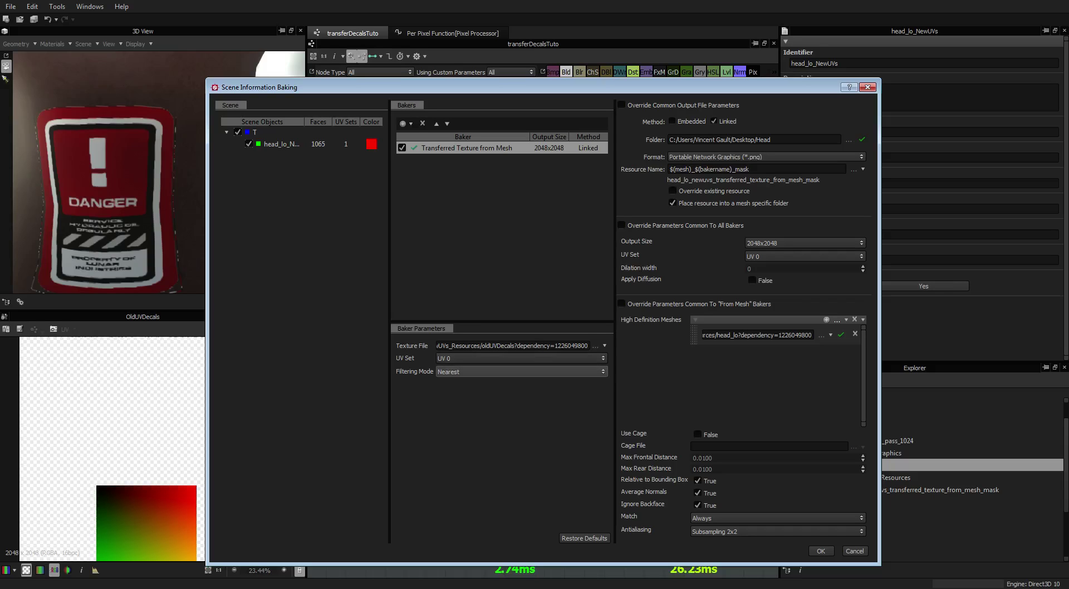
Set the baker's filtering mode to Bilinear and the antialiasing to Subsampling 8x8
click(521, 372)
key(Return)
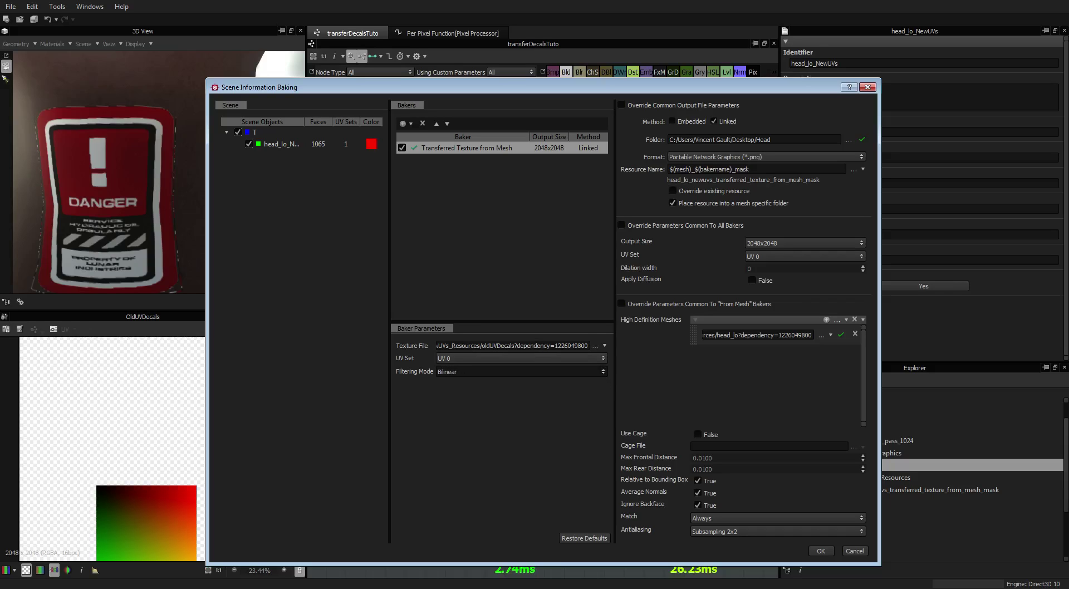
click(777, 531)
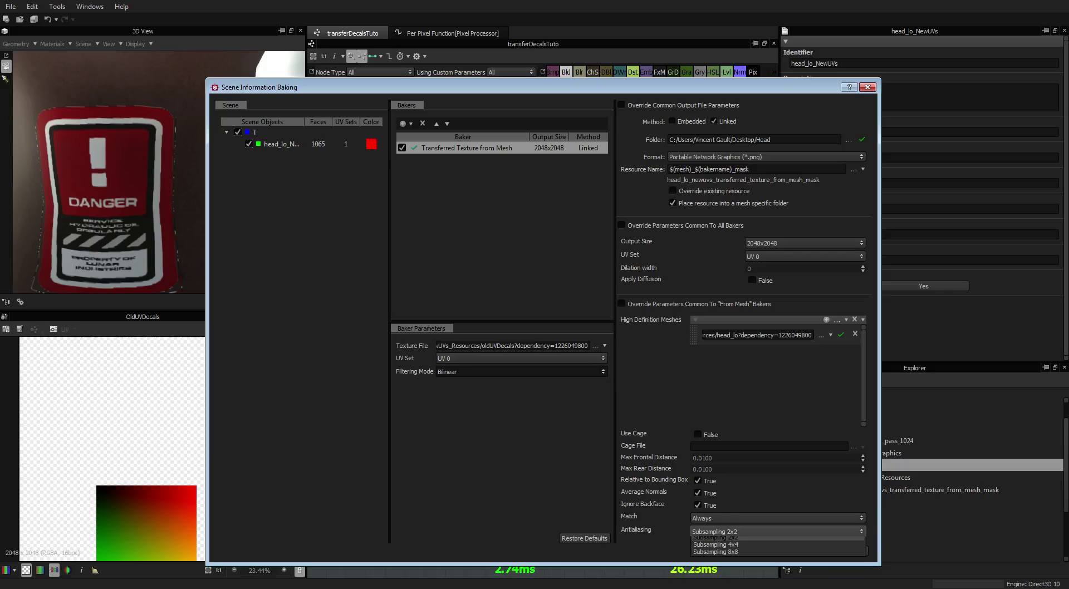
key(Return)
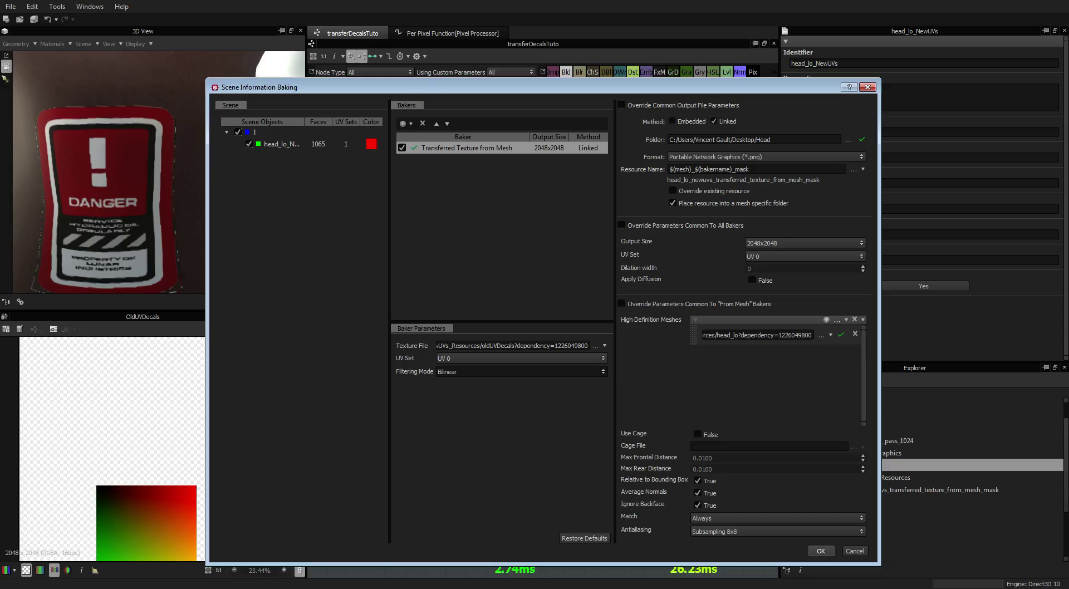
Run the texture transfer bake and name the resulting resource NewFullUvcoords
click(821, 551)
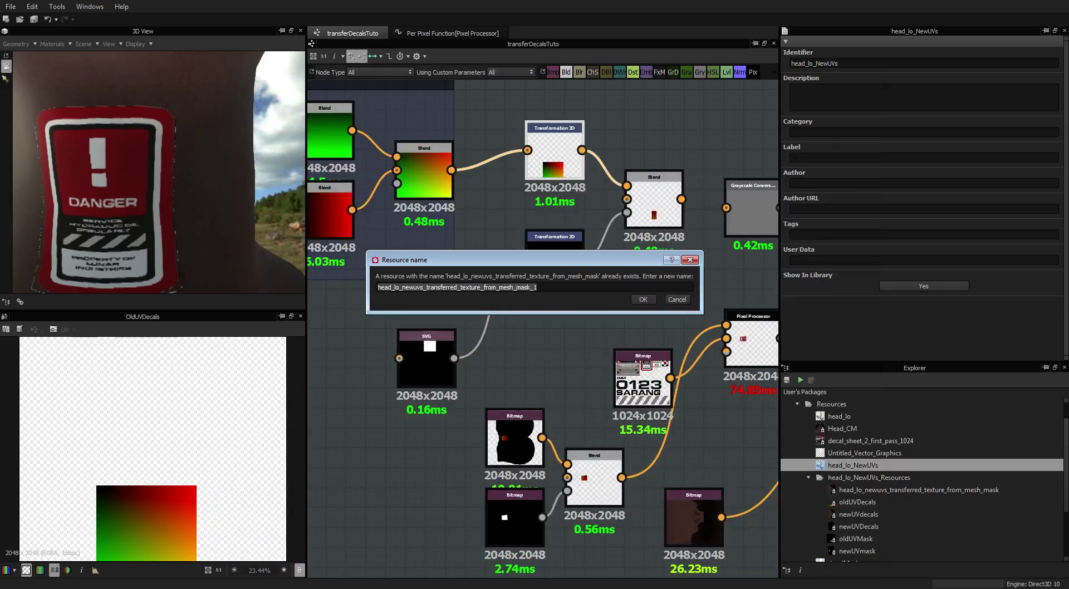
text(N)
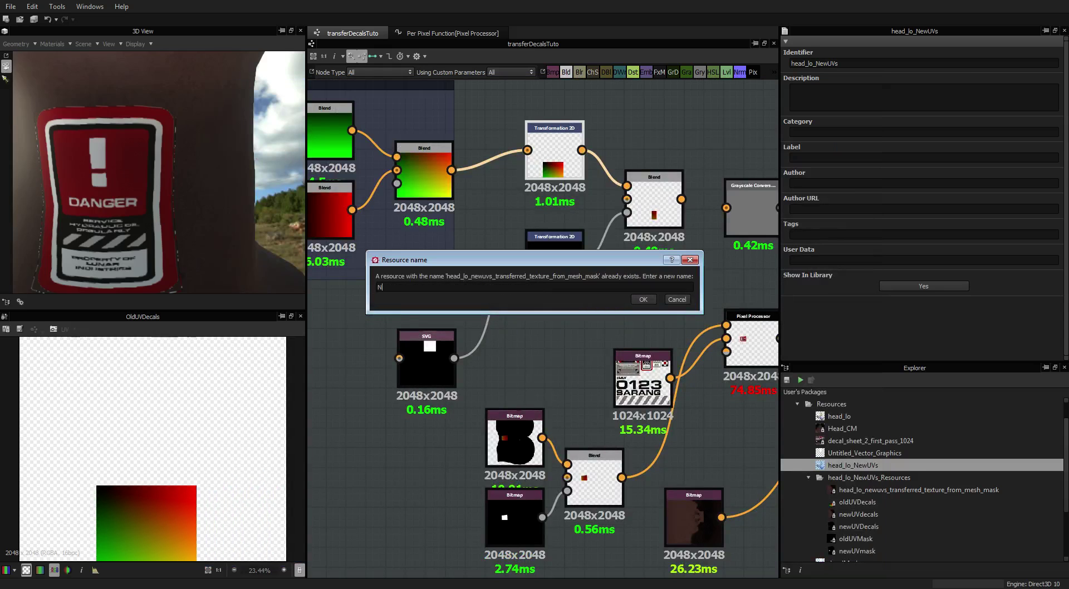
text(ewFullUv)
text(coo)
text(rdd)
click(641, 300)
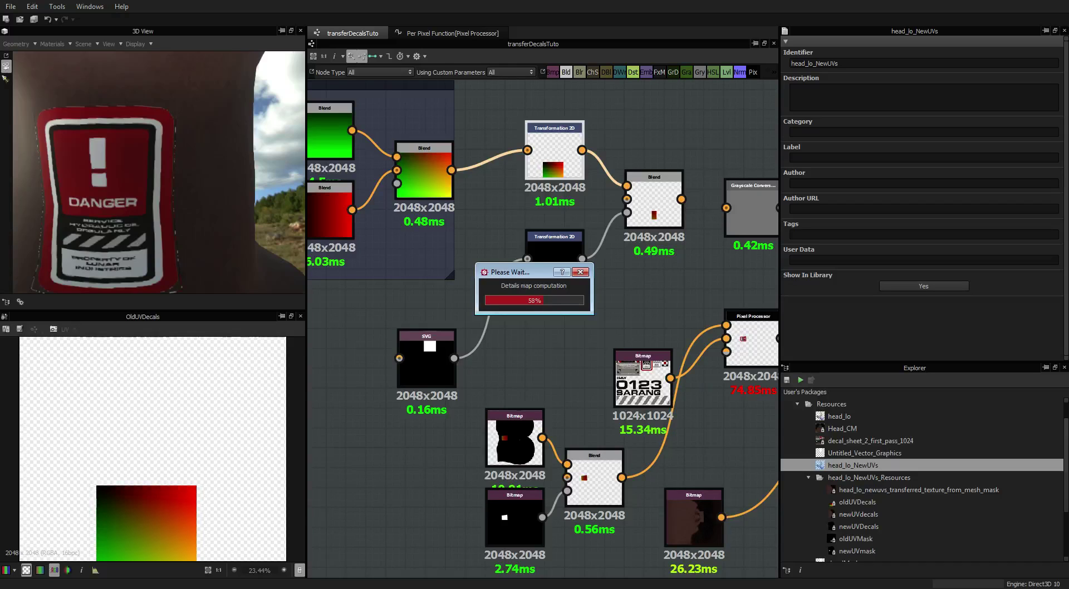
drag(534, 272, 596, 228)
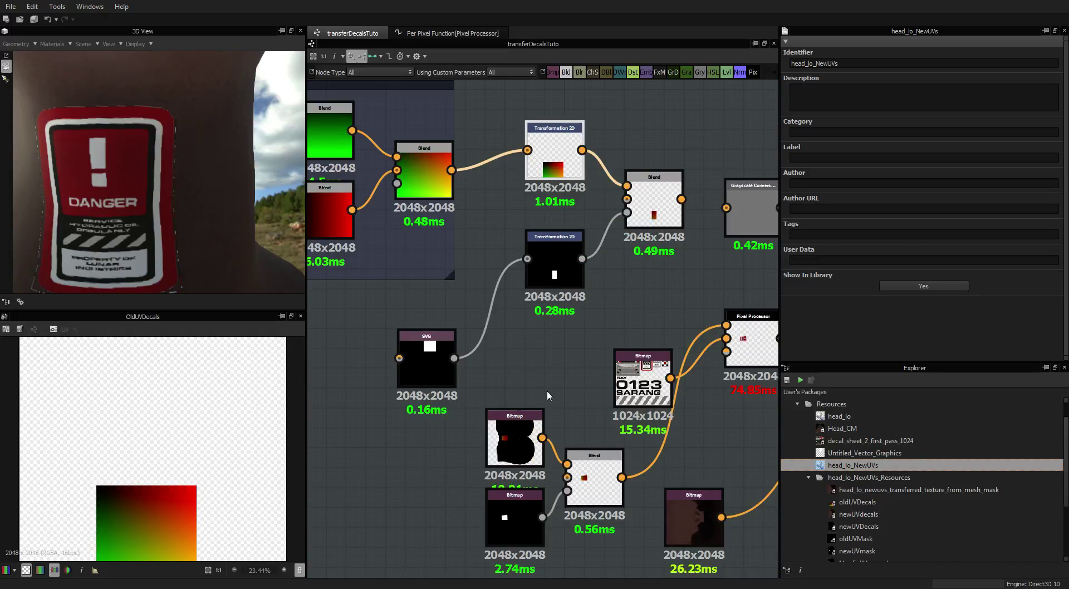
Add the NewFullUvcoords resource to the graph as a bitmap above the old decal bitmap and preview it
click(890, 490)
scroll(890, 485, down, 1)
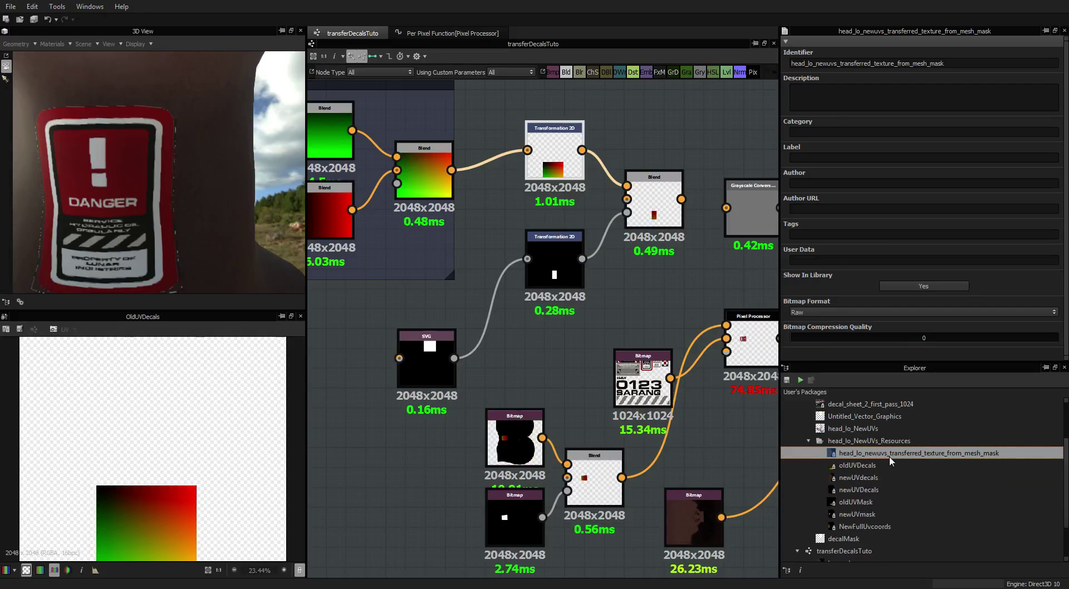
scroll(889, 475, down, 1)
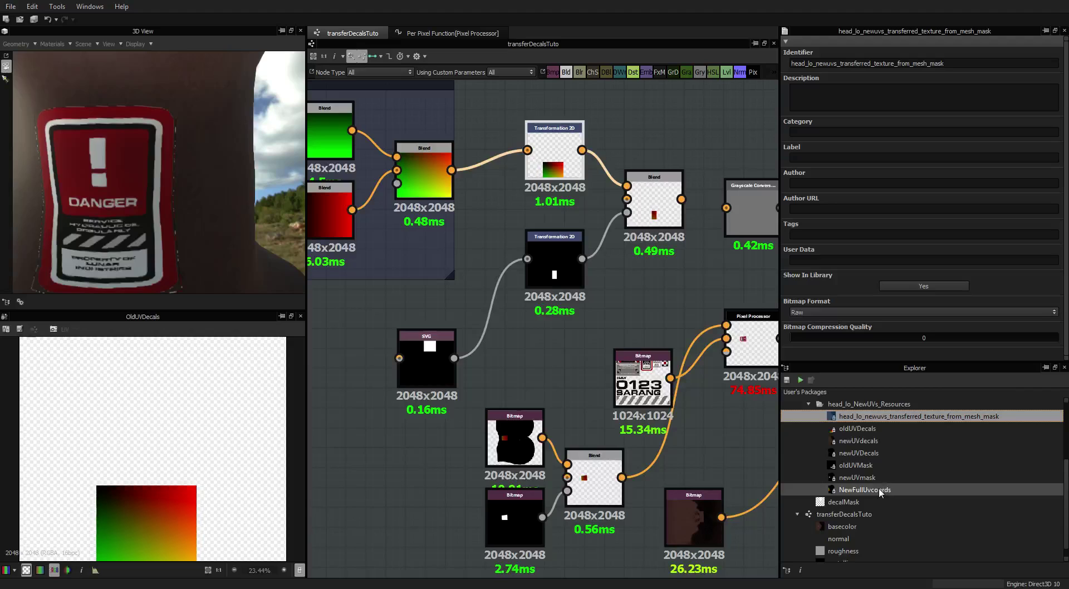
drag(865, 490, 503, 383)
double_click(513, 384)
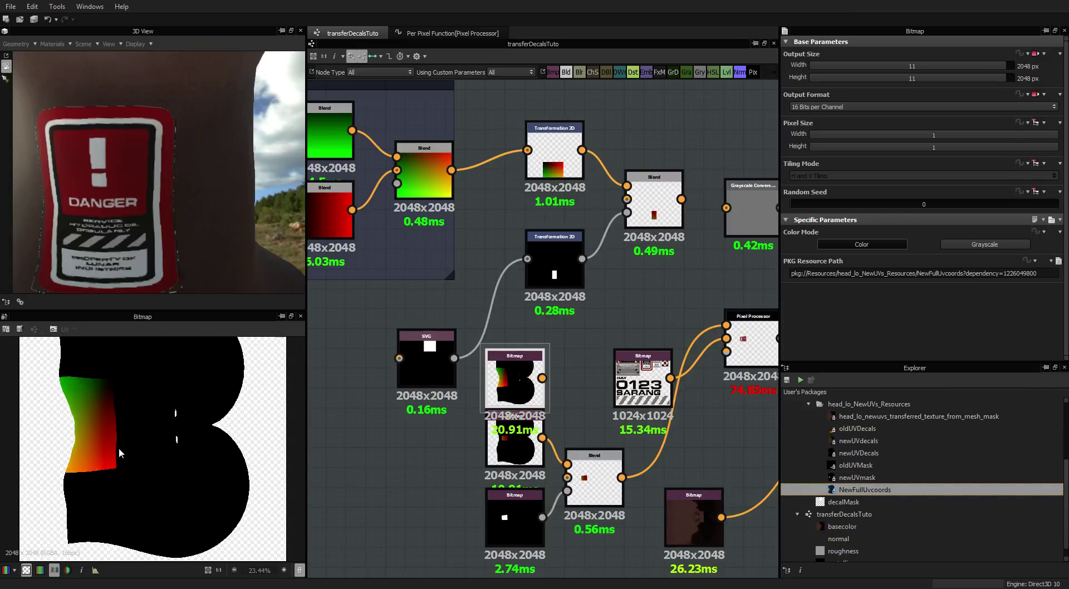
Feed the NewFullUvcoords bitmap into the foreground of the Blend masked by newUVmask, and inspect the decal on the neck
double_click(514, 518)
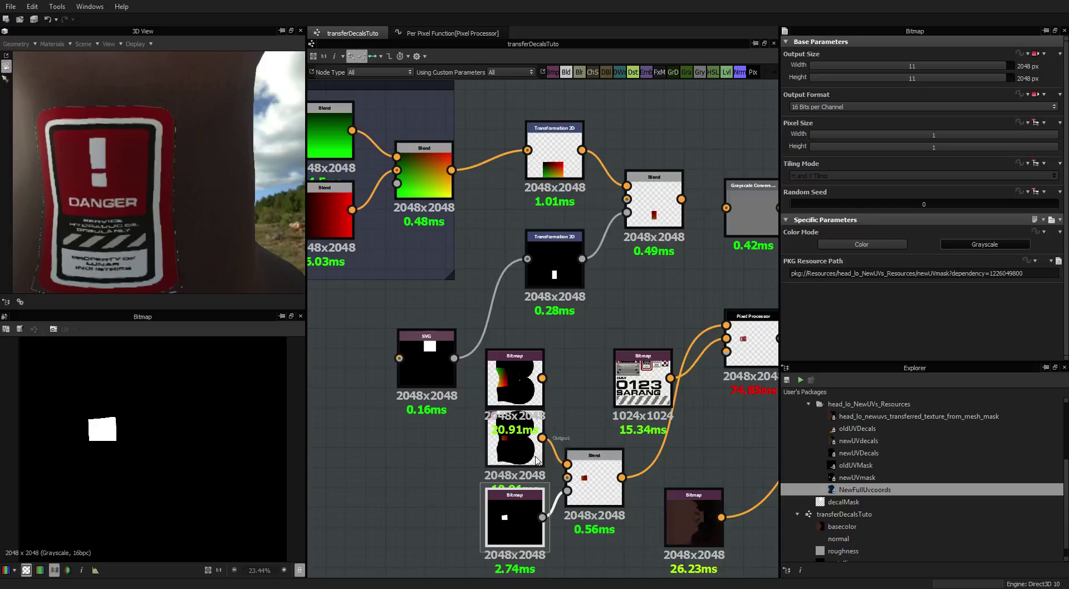
click(518, 389)
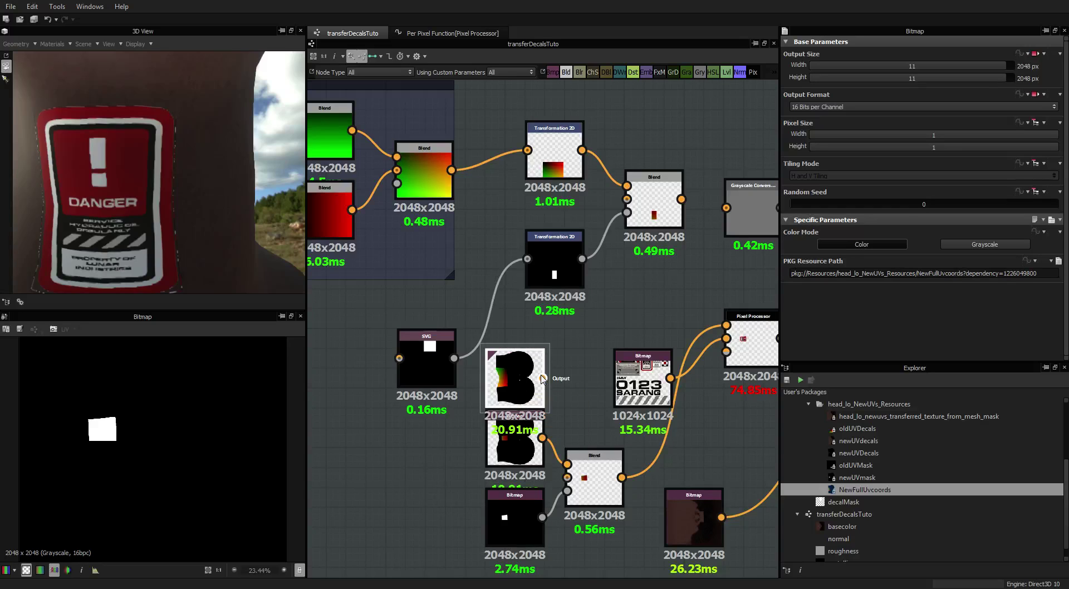
drag(542, 378, 568, 462)
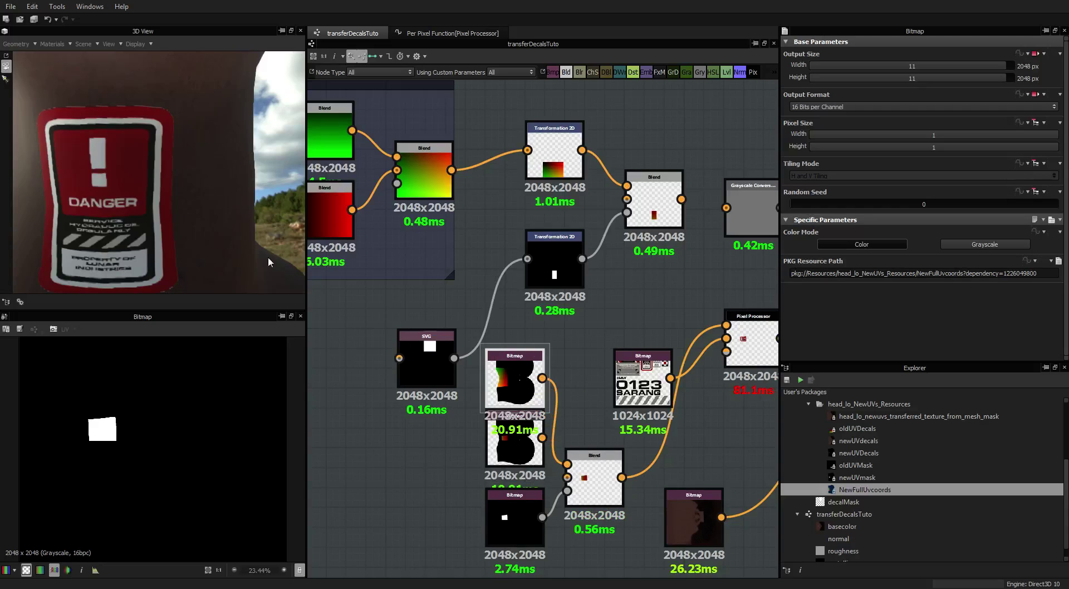
drag(96, 209, 192, 239)
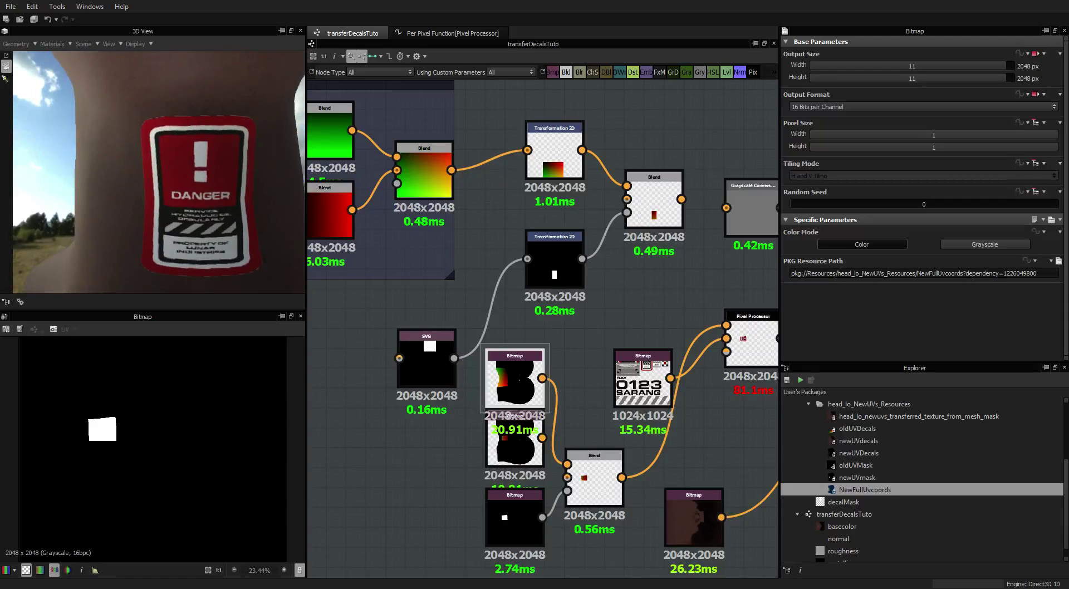
scroll(192, 239, down, 10)
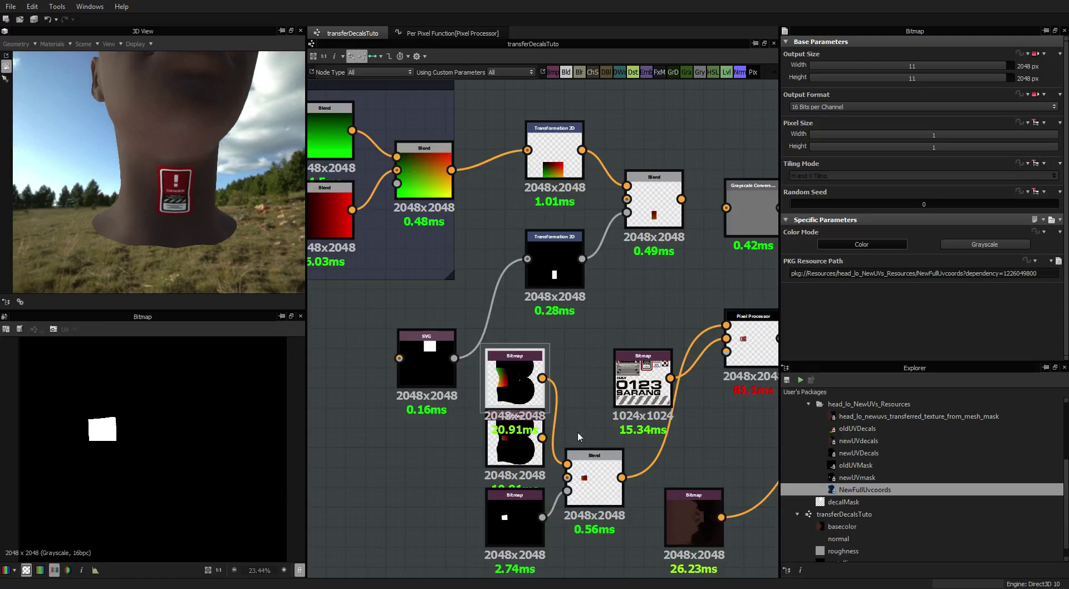
Delete the disconnected newUVDecals bitmap and move the NewFullUvcoords bitmap closer to the mask bitmap
drag(509, 446, 421, 445)
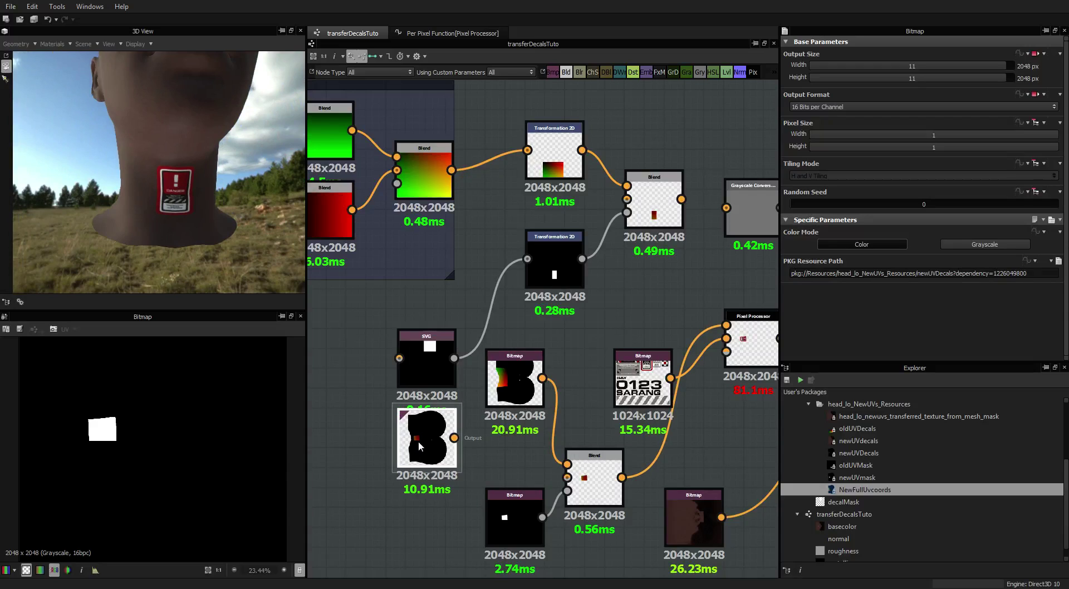
key(Delete)
drag(139, 164, 180, 160)
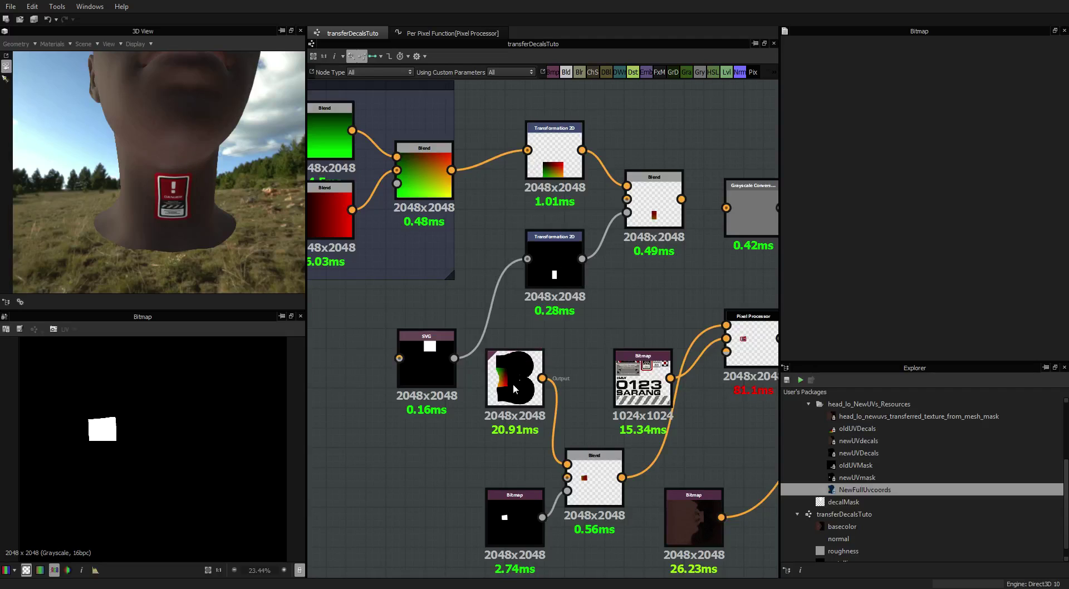
drag(513, 383, 512, 398)
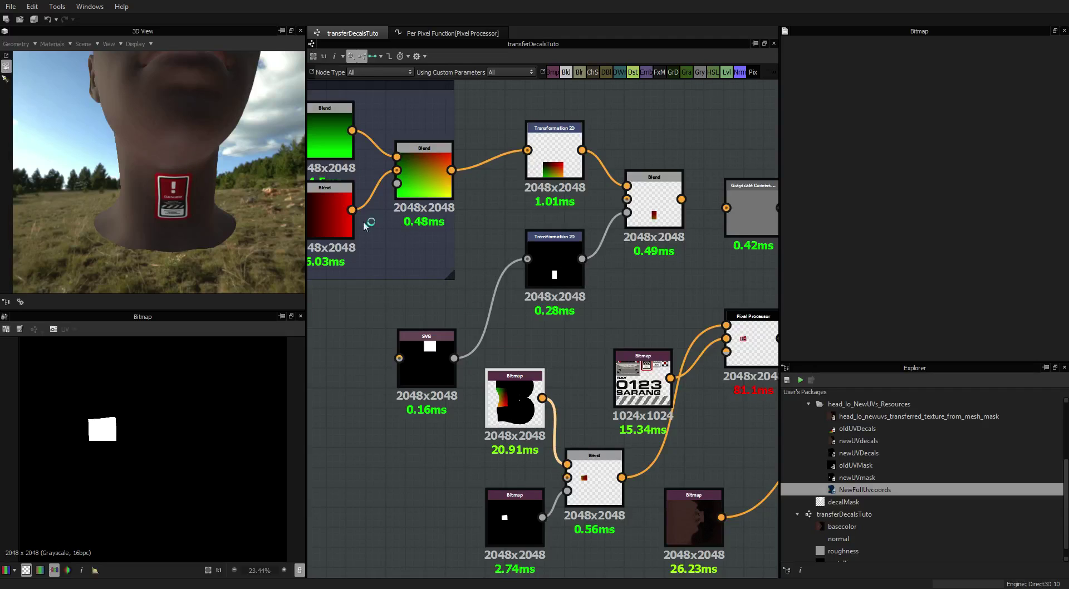
Look at the neck decal up close and open the Pixel Processor's per-pixel function for editing
scroll(206, 215, up, 5)
right_drag(202, 213, 296, 280)
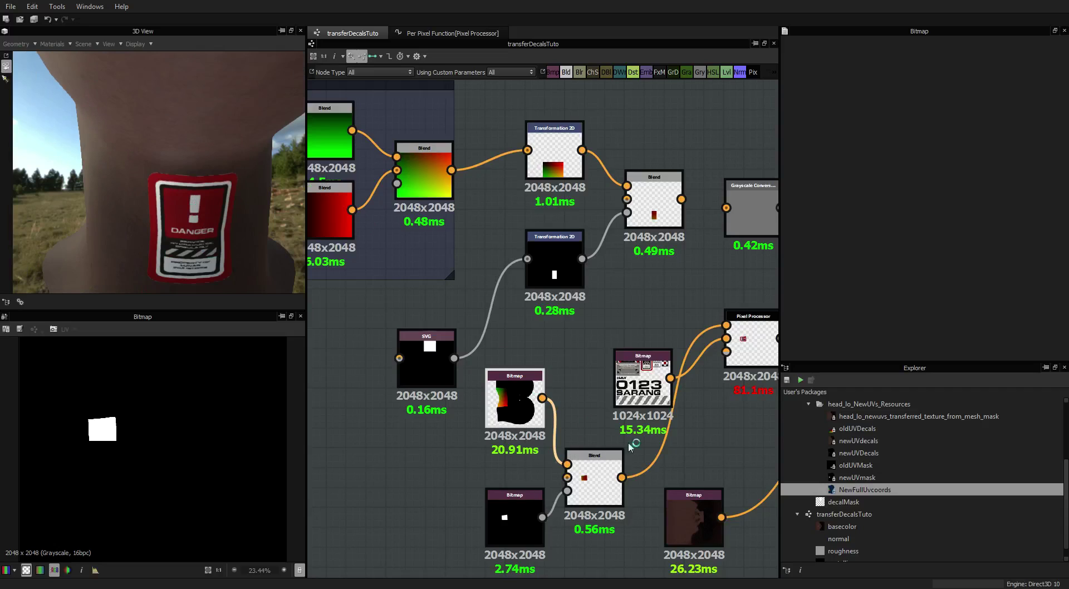
middle_drag(628, 442, 583, 432)
click(700, 337)
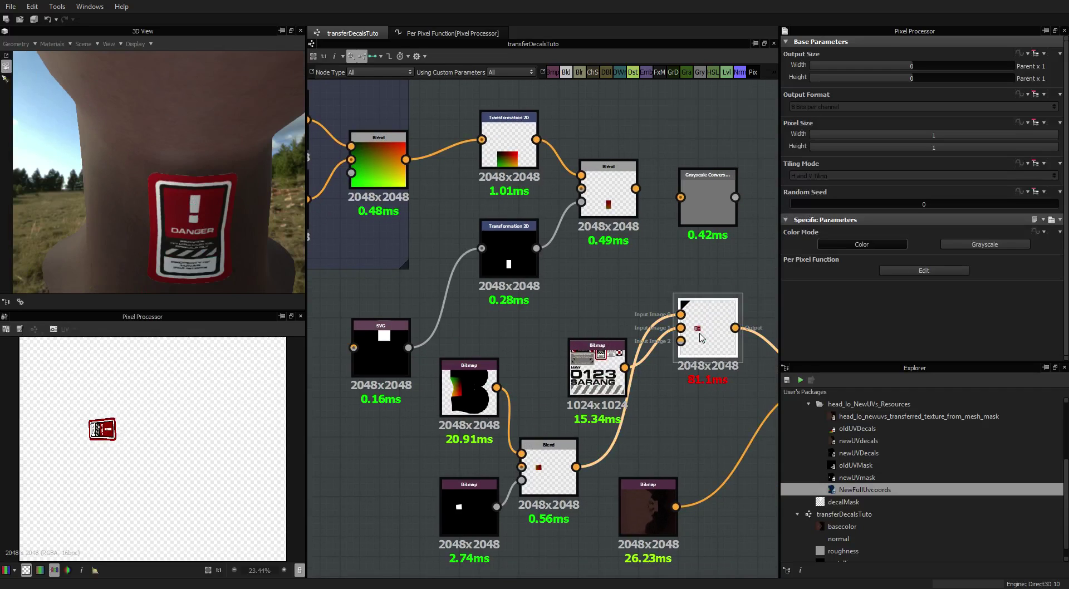
click(922, 270)
Set the filtering mode to Bilinear on both the input 0 and input 1 Sample Color nodes
click(495, 298)
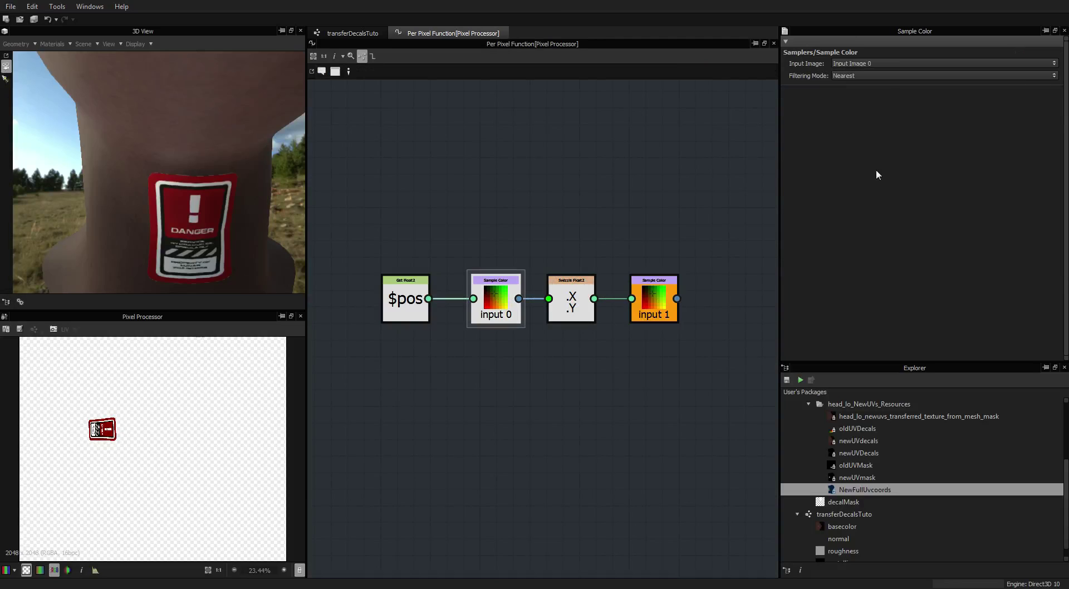
click(887, 75)
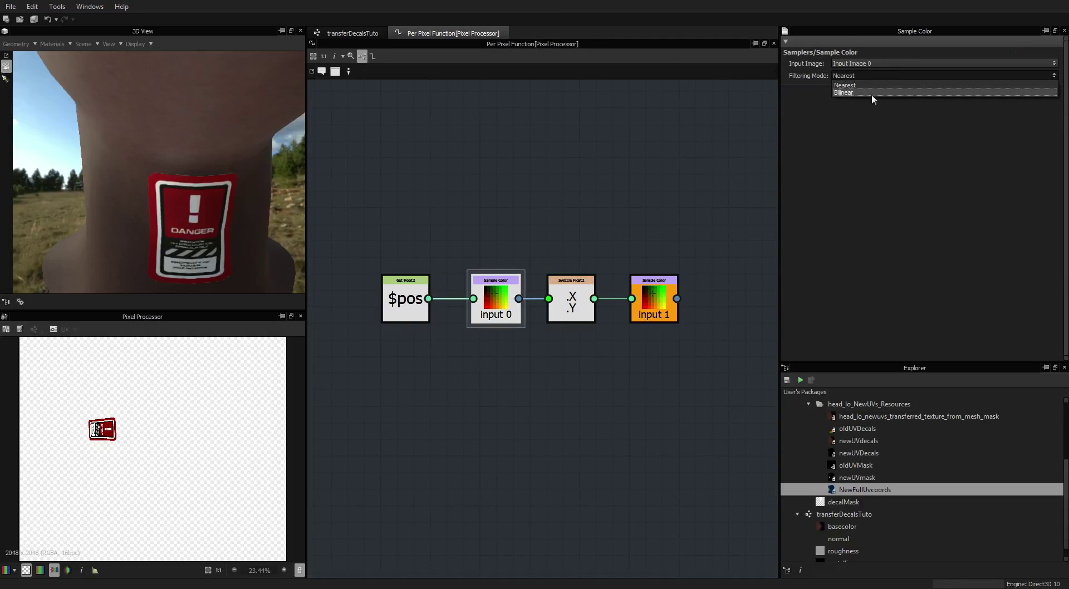
click(872, 92)
click(654, 300)
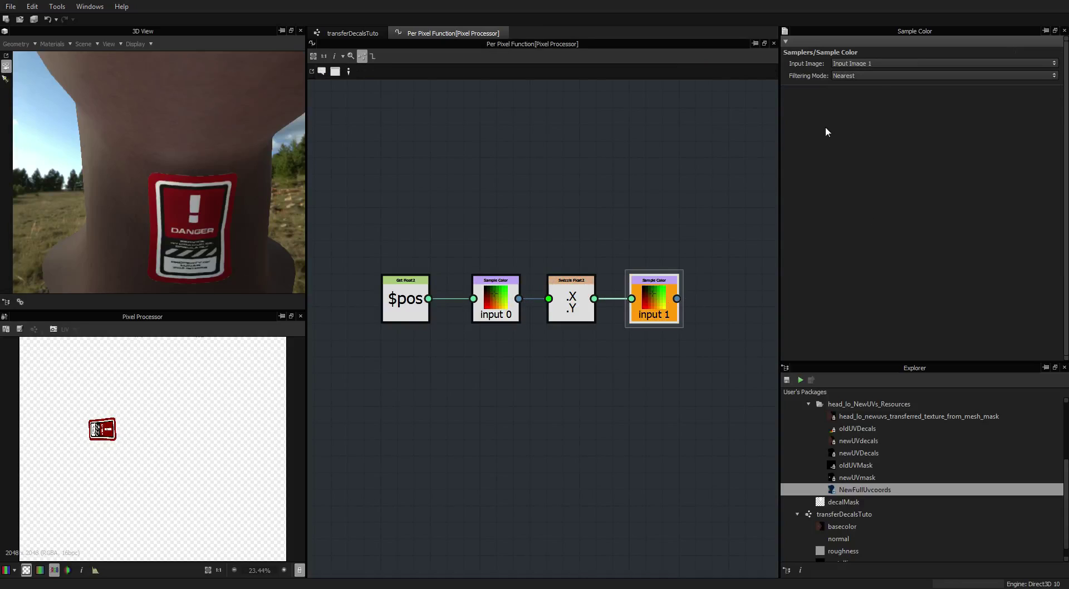
click(880, 79)
click(878, 92)
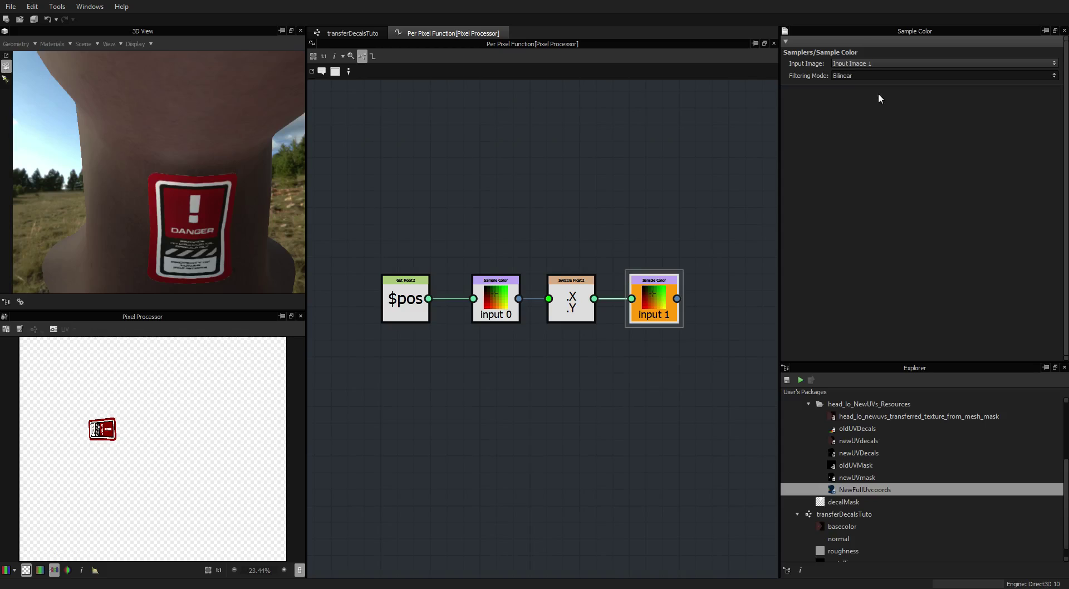
Inspect the decal on the neck up close, and set the input 0 Sample Color node's filtering mode to Nearest
drag(197, 214, 191, 183)
scroll(191, 186, up, 5)
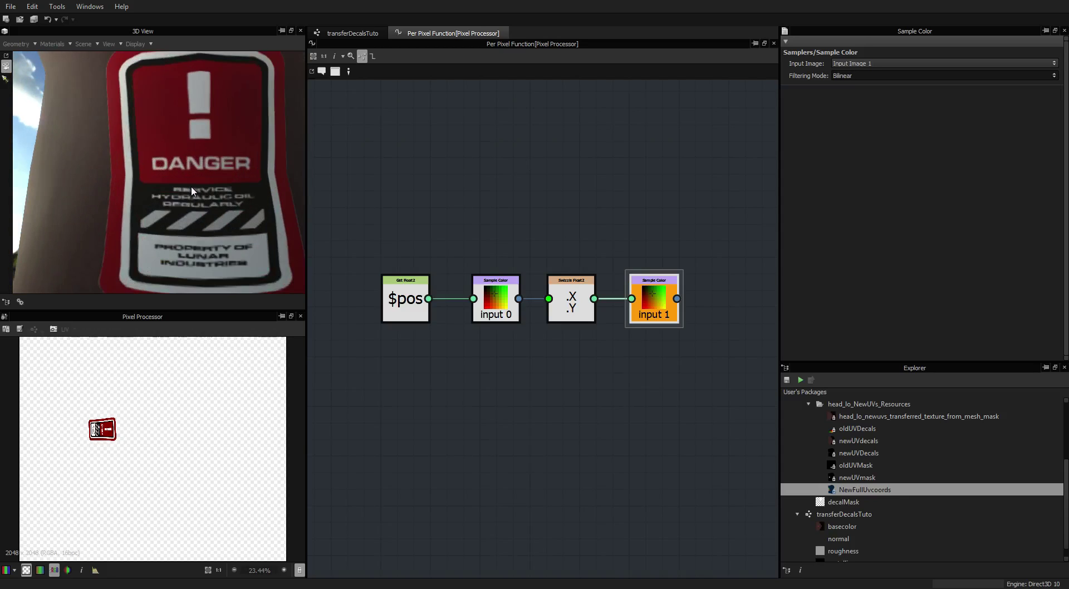
scroll(191, 191, down, 2)
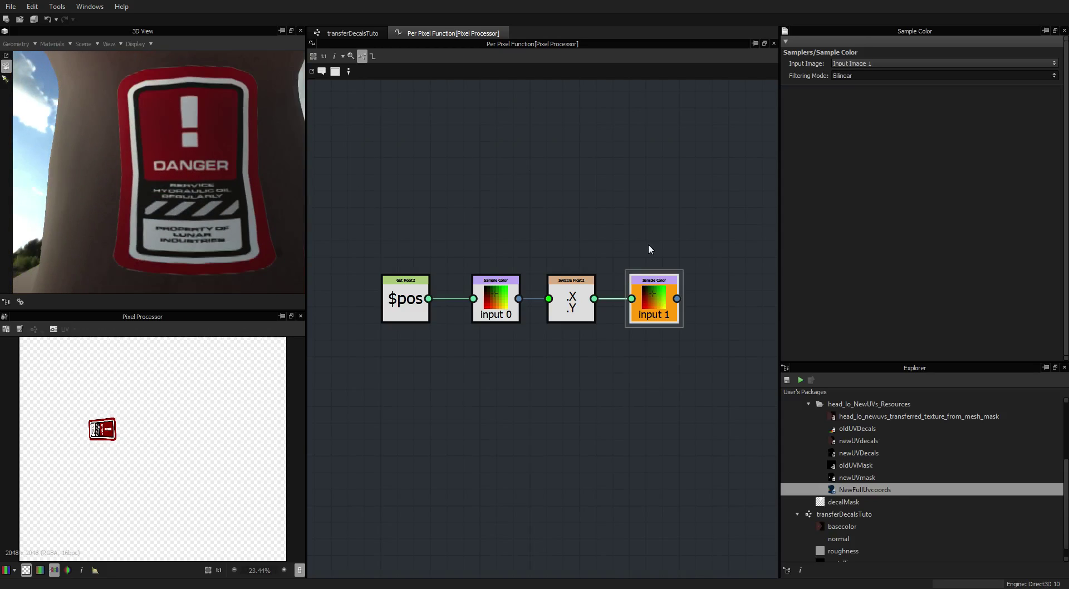
click(498, 286)
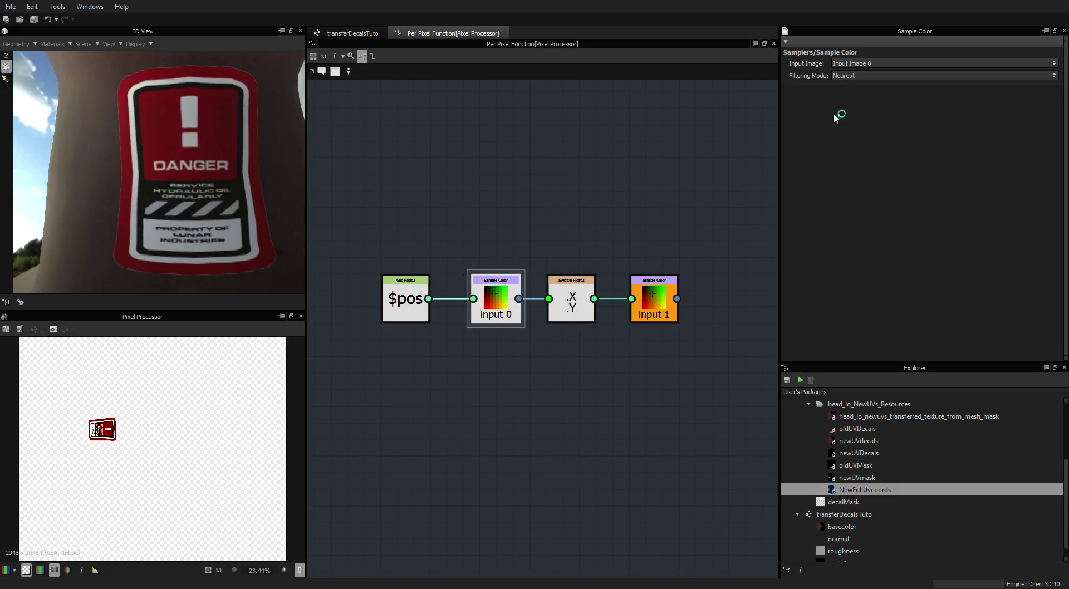
click(665, 296)
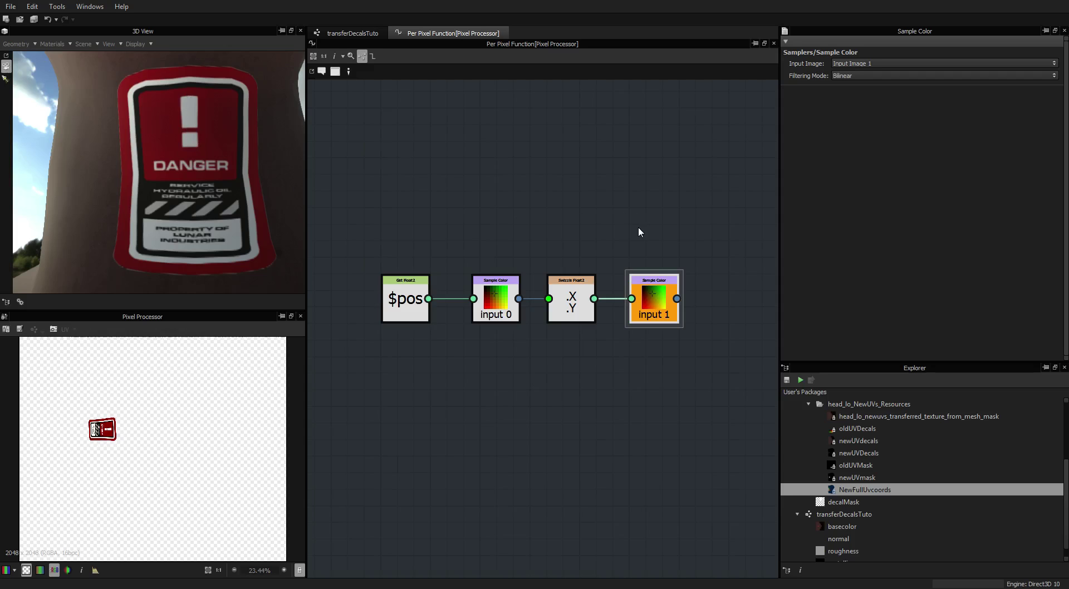
Return to the transferDecalsTuto graph and move the UV map frame up and away from the Transformation 2D nodes
scroll(638, 226, down, 3)
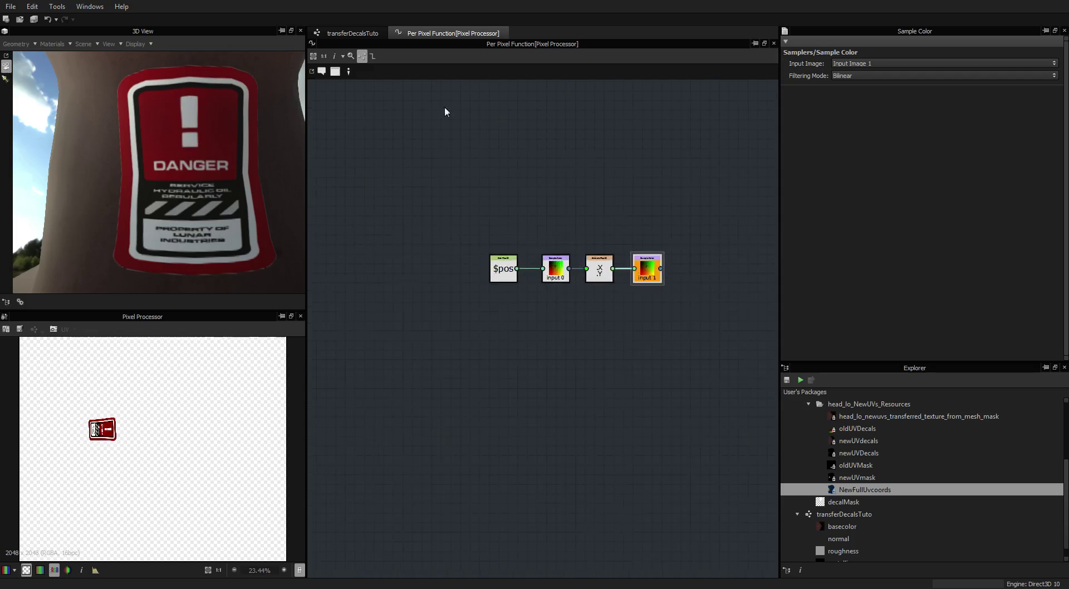
click(354, 33)
scroll(529, 255, down, 3)
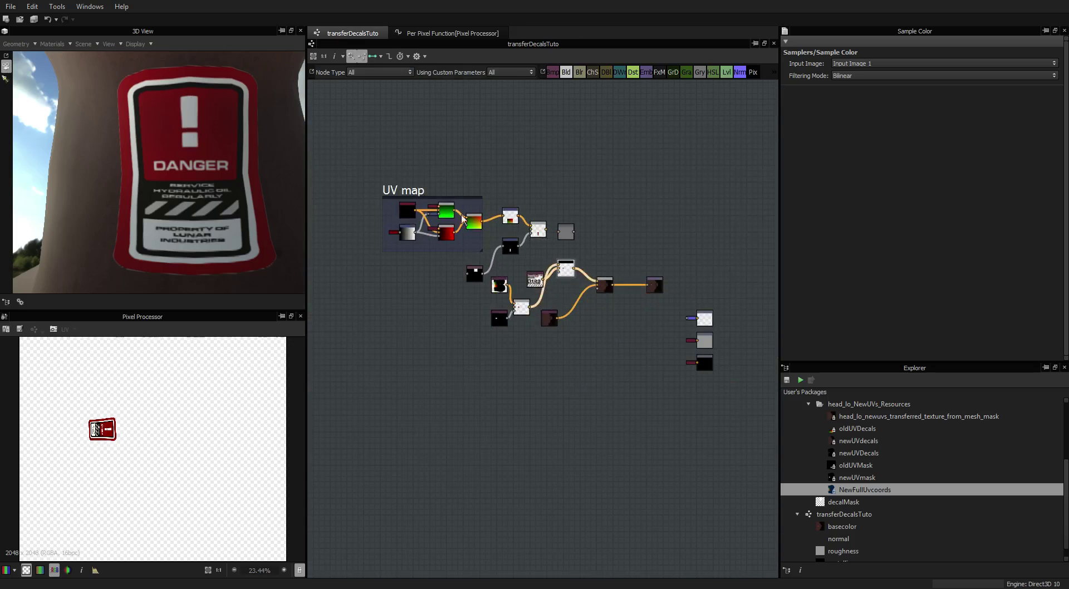
drag(386, 185, 312, 120)
scroll(510, 245, up, 3)
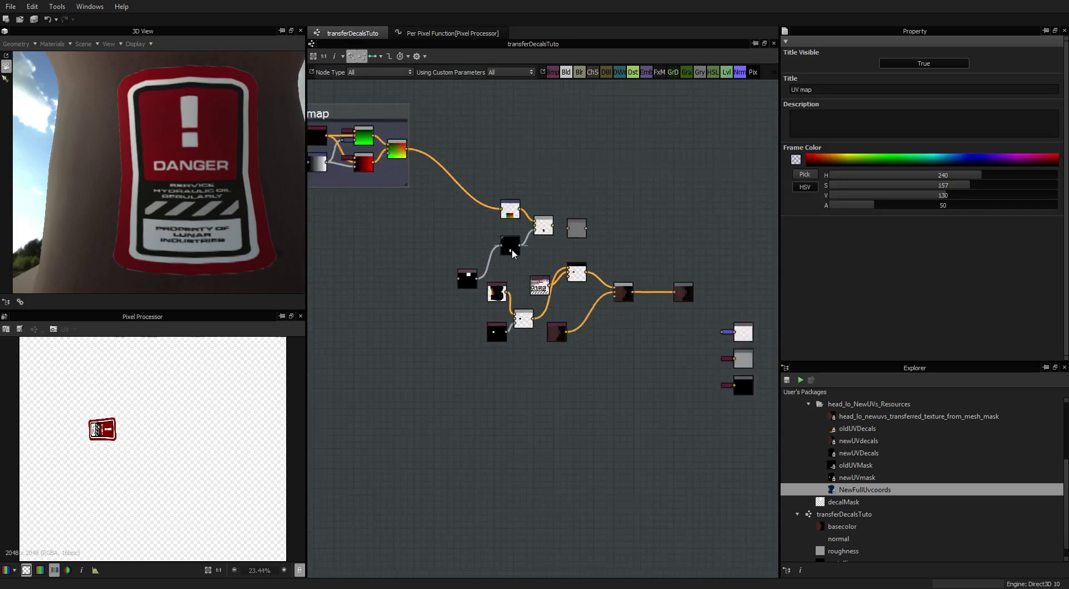
Examine the UV gradient in the upper Transformation 2D node, then the baked full UV gradient bitmap
scroll(508, 212, up, 2)
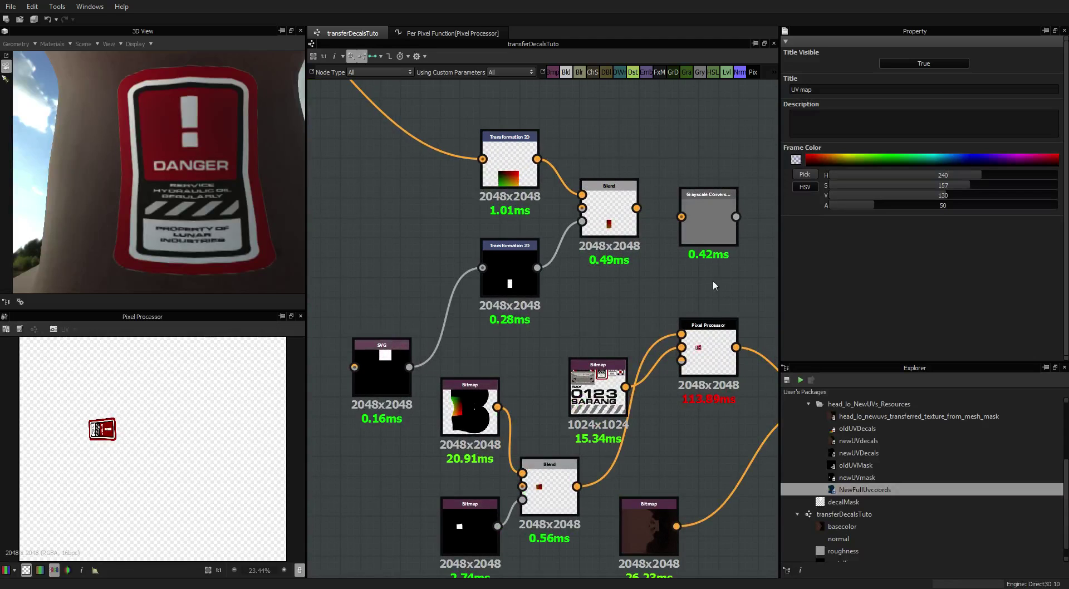
scroll(617, 222, down, 3)
scroll(617, 222, up, 2)
middle_drag(530, 212, 611, 279)
click(526, 190)
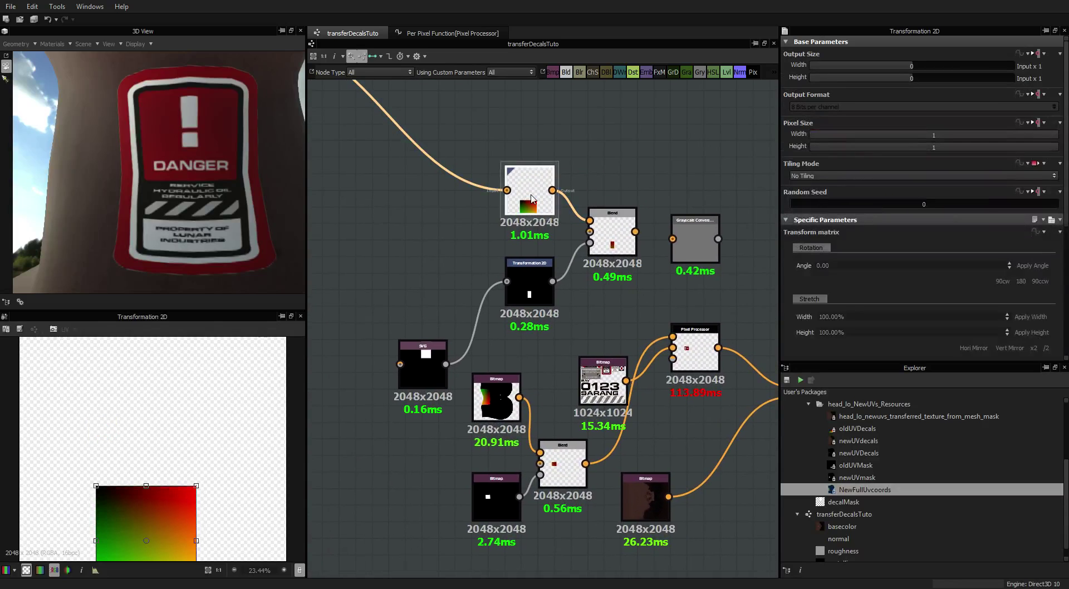
scroll(521, 201, up, 5)
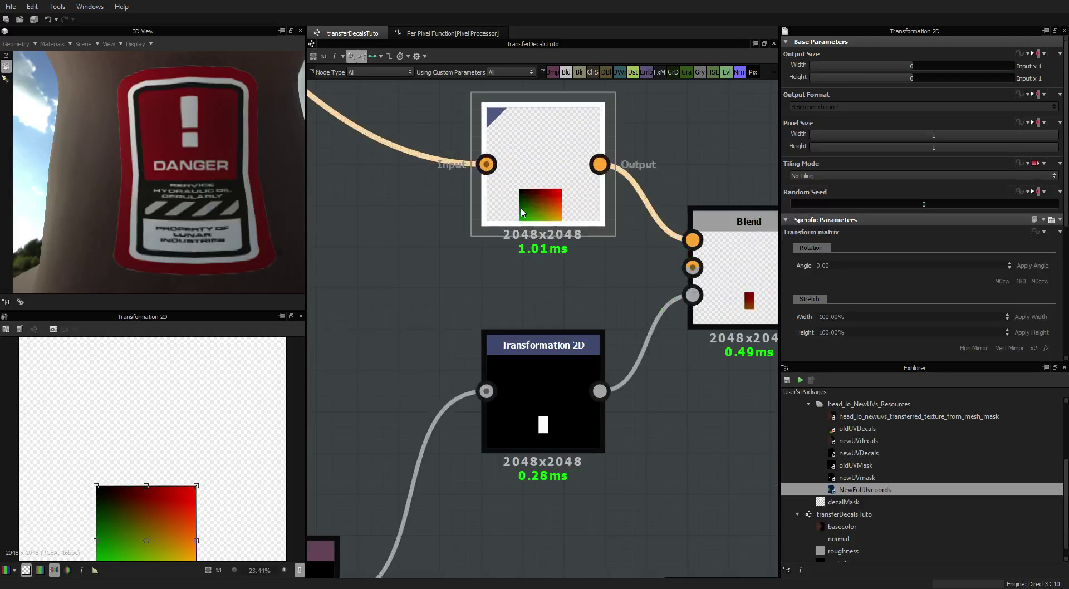
scroll(553, 204, down, 1)
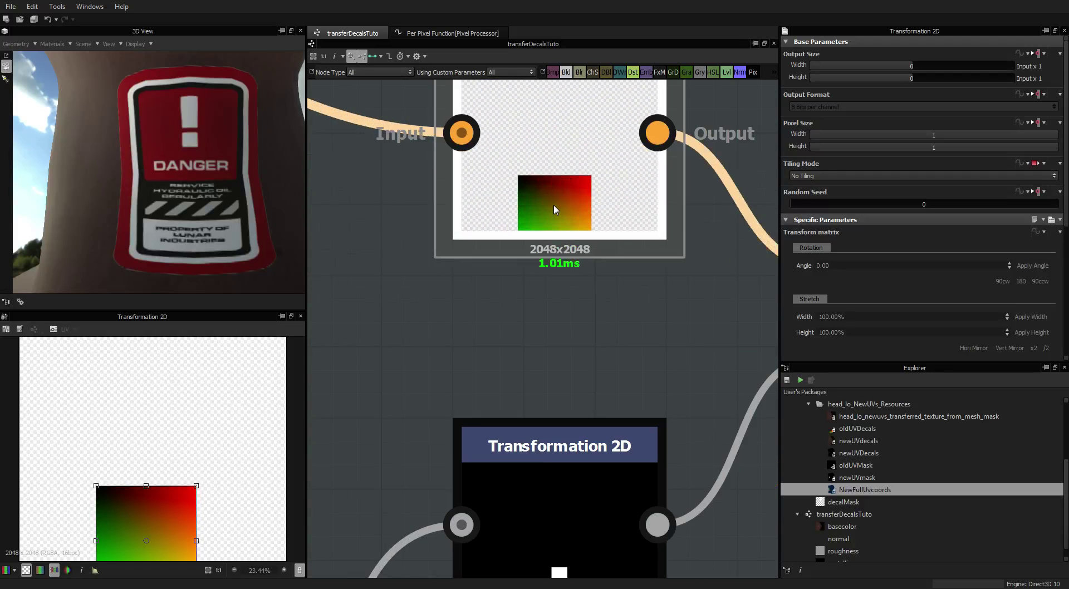
scroll(555, 204, down, 4)
scroll(566, 198, up, 1)
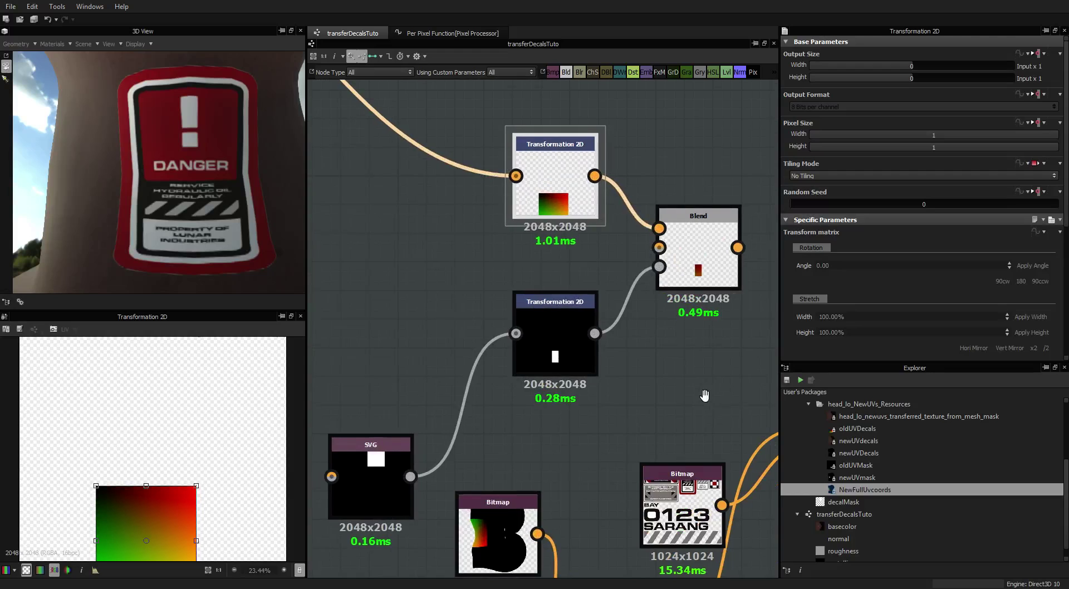
scroll(567, 198, down, 2)
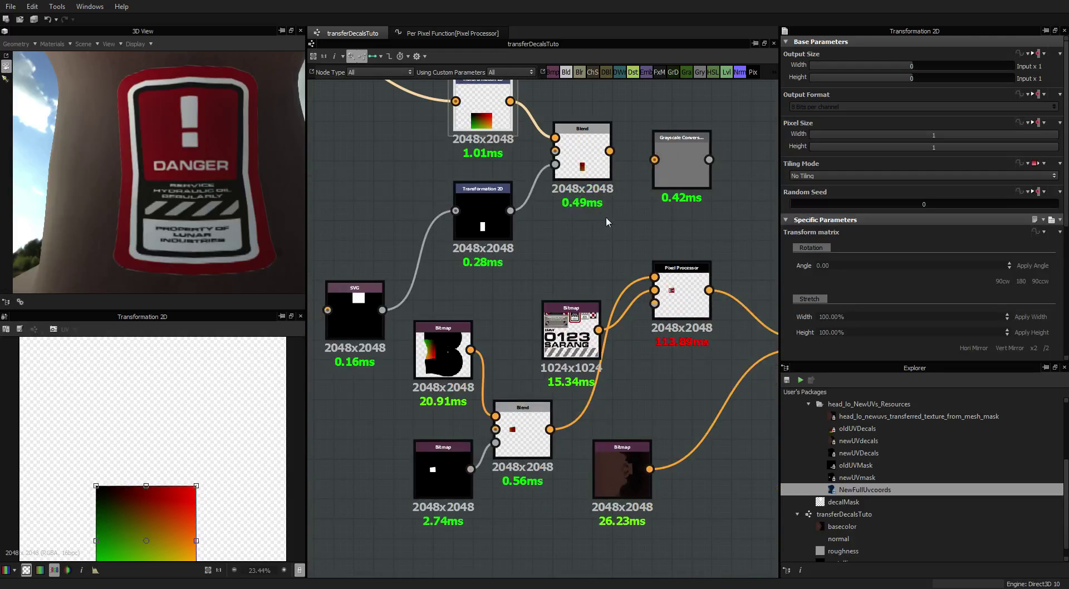
scroll(429, 356, up, 4)
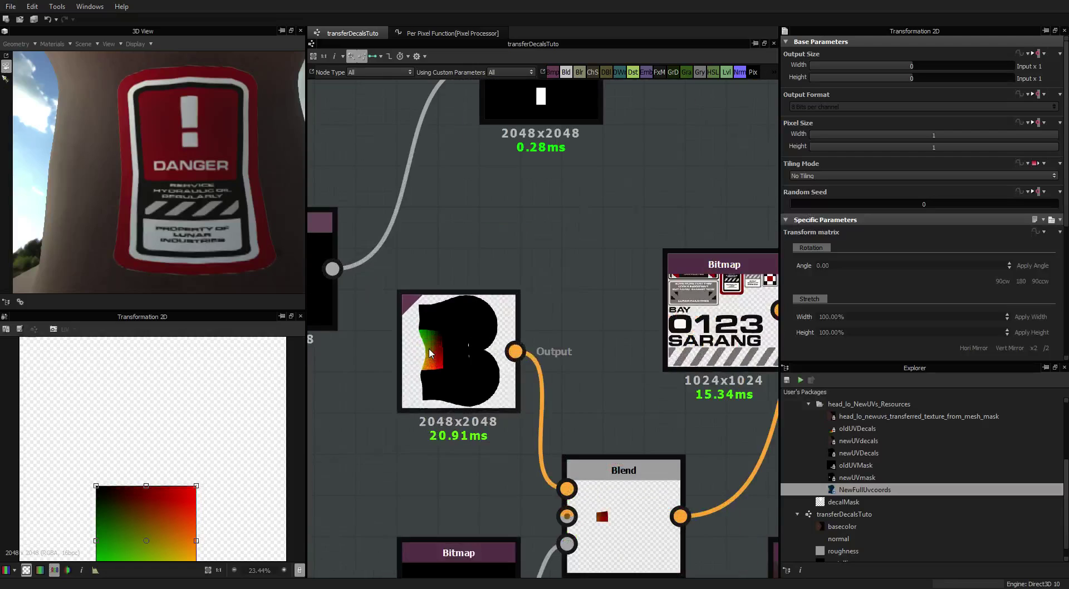
Move the decal sheet bitmap down and closer to the Pixel Processor it feeds
scroll(434, 356, down, 3)
middle_drag(630, 328, 489, 324)
drag(489, 324, 507, 356)
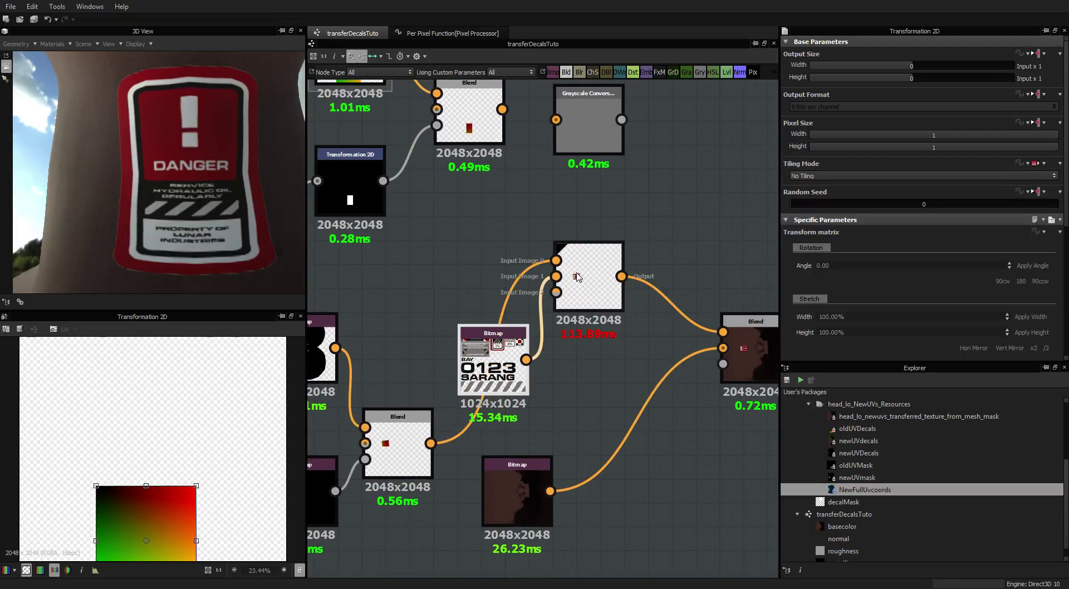